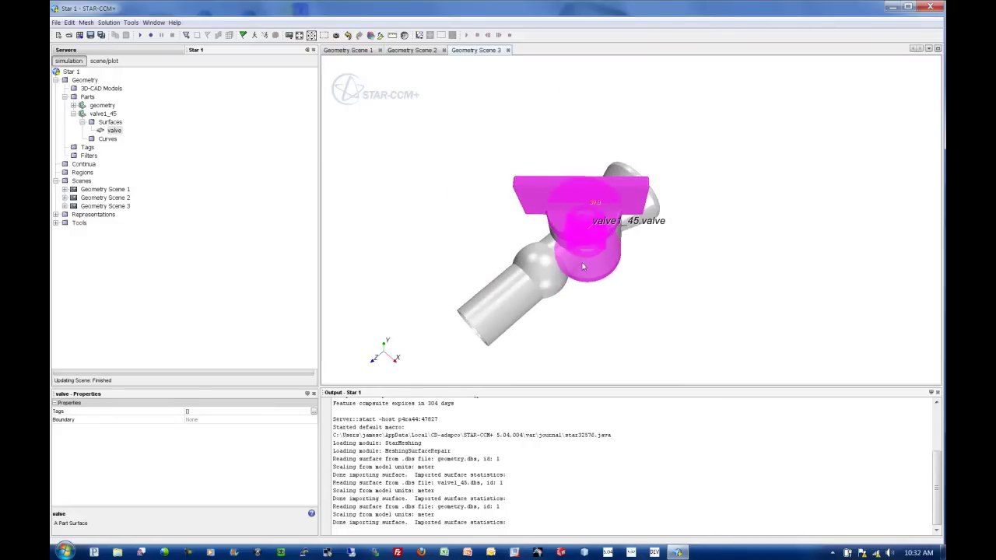
Step: Show the Laboratory coordinate system in the scene and examine its origin and axes relative to the valve
click(56, 222)
click(65, 249)
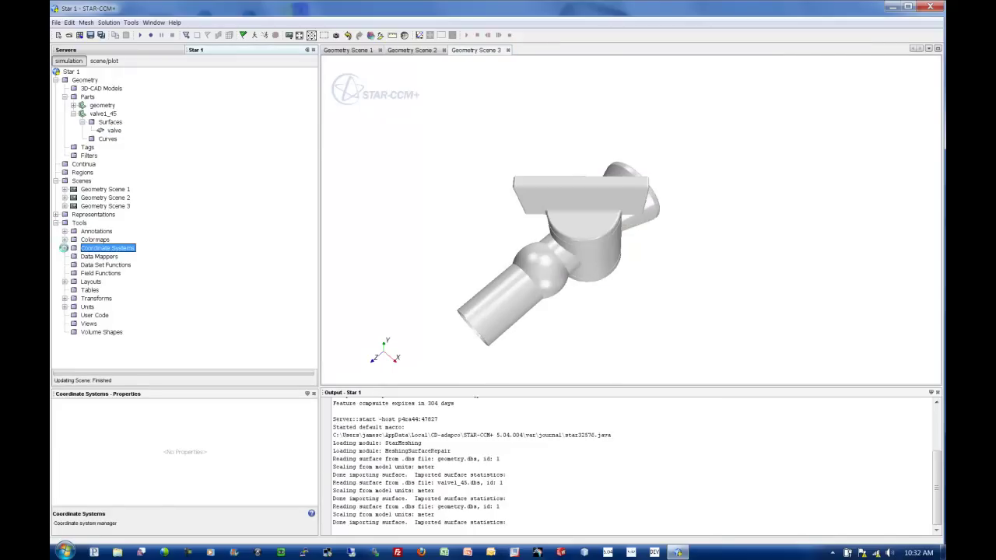
click(64, 248)
click(133, 265)
click(104, 256)
drag(534, 244, 586, 246)
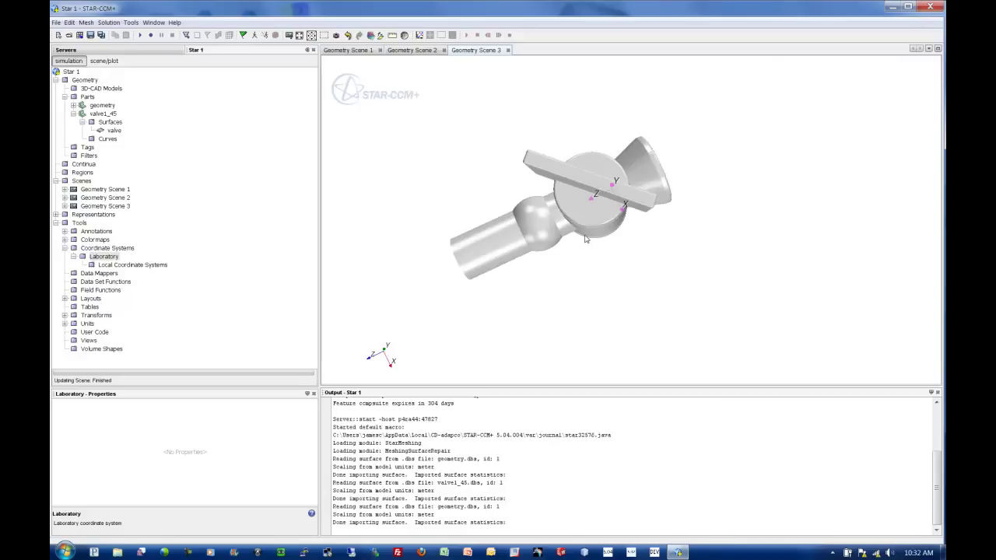
key(t)
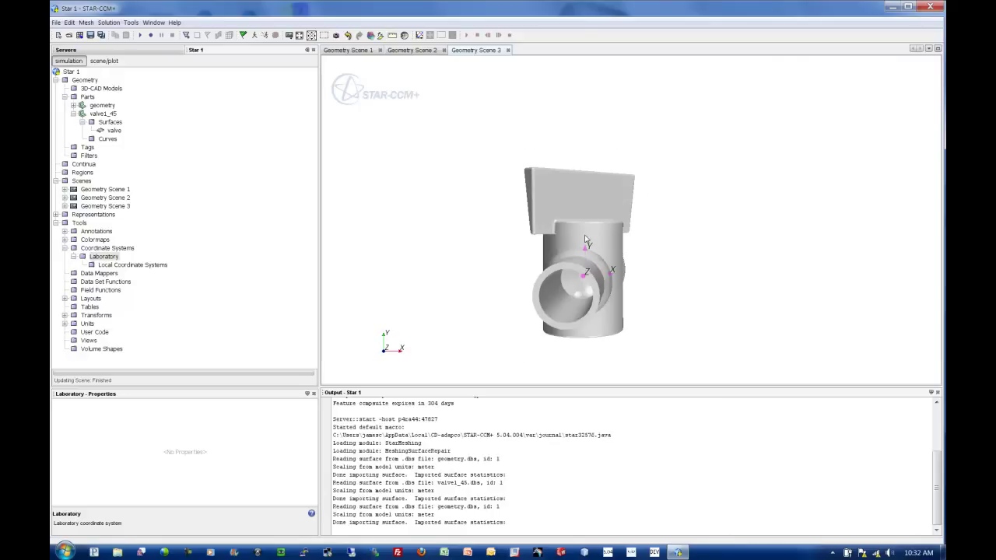
key(f)
right_drag(580, 237, 622, 261)
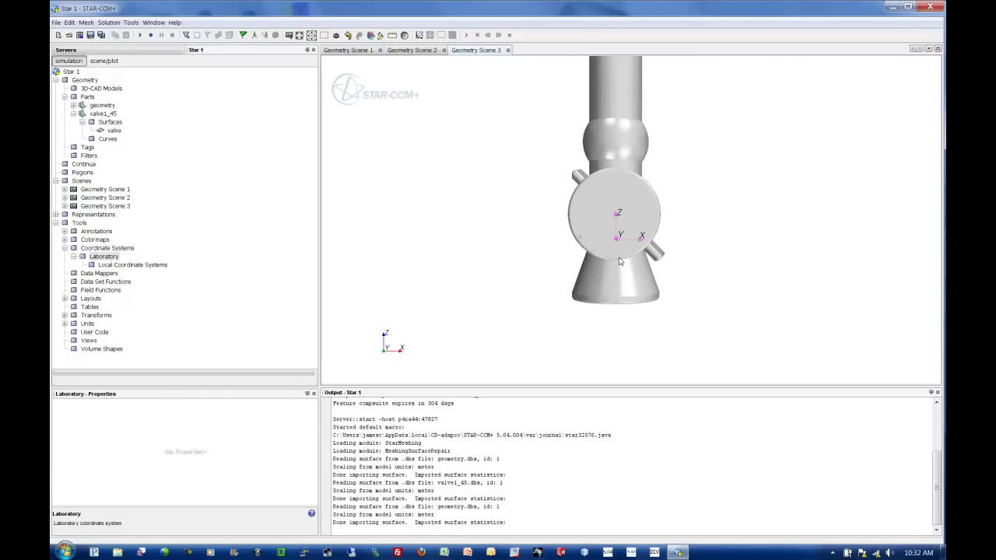
Step: Switch the scene to parallel projection and examine the Laboratory axes against the valve body
click(337, 36)
mouse_move(385, 84)
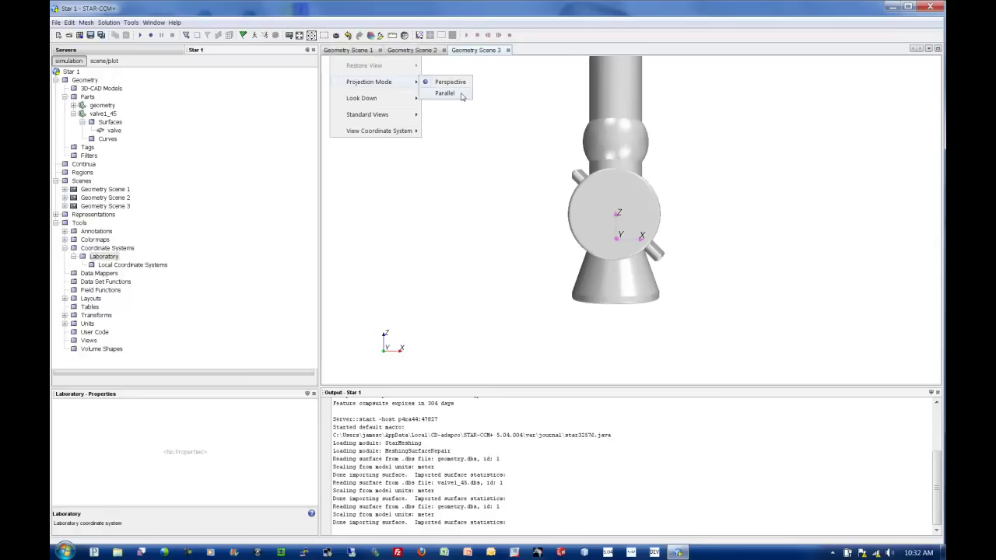
click(447, 94)
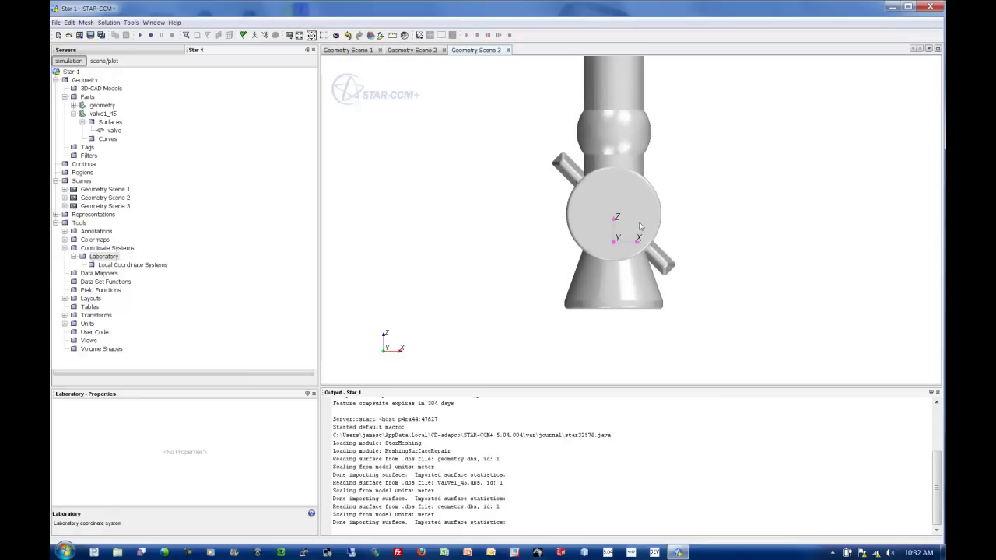
drag(610, 162, 534, 218)
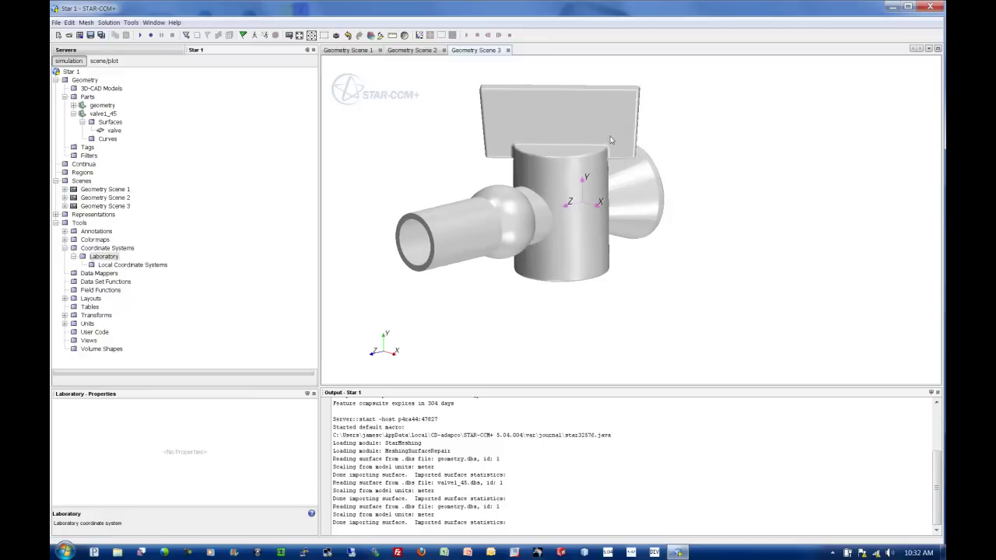
Step: Hide the valve surface and turn on the mesh display to expose the vertices around the body's central hole
right_click(558, 156)
click(580, 178)
scroll(563, 193, up, 5)
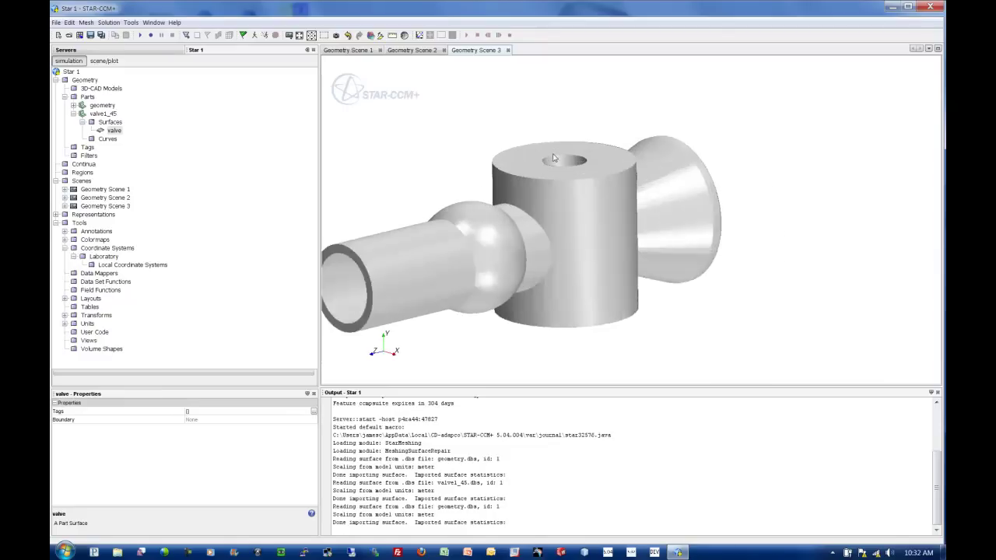
scroll(564, 194, up, 3)
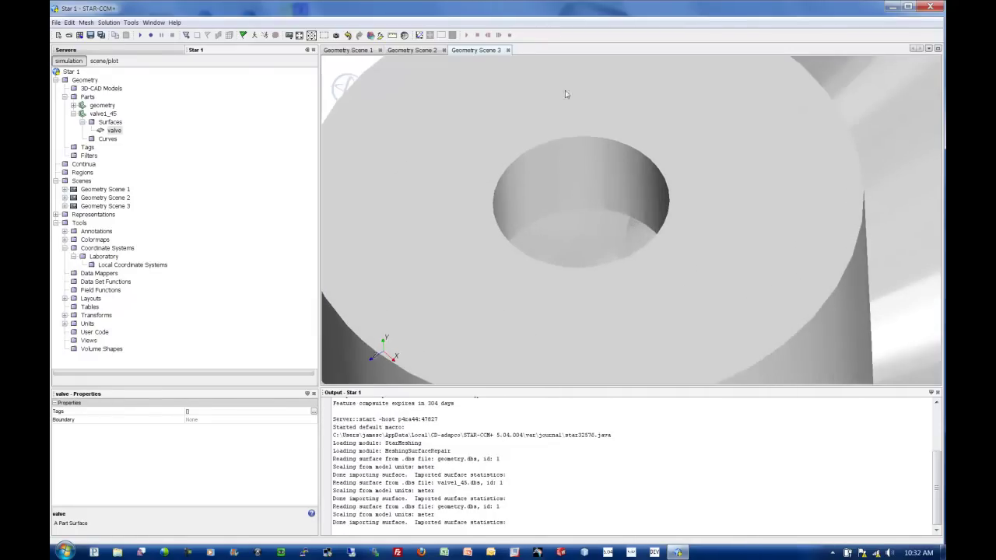
click(404, 36)
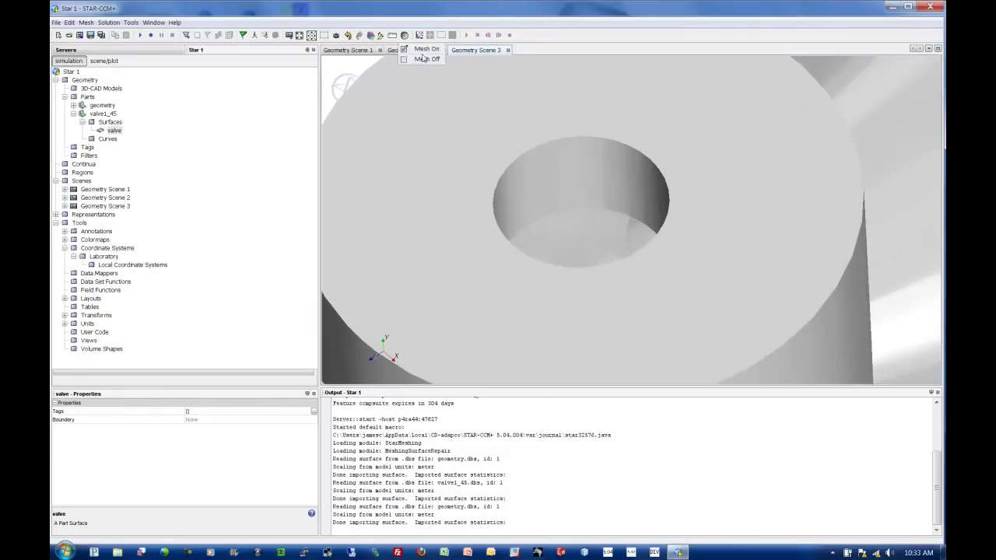
click(427, 50)
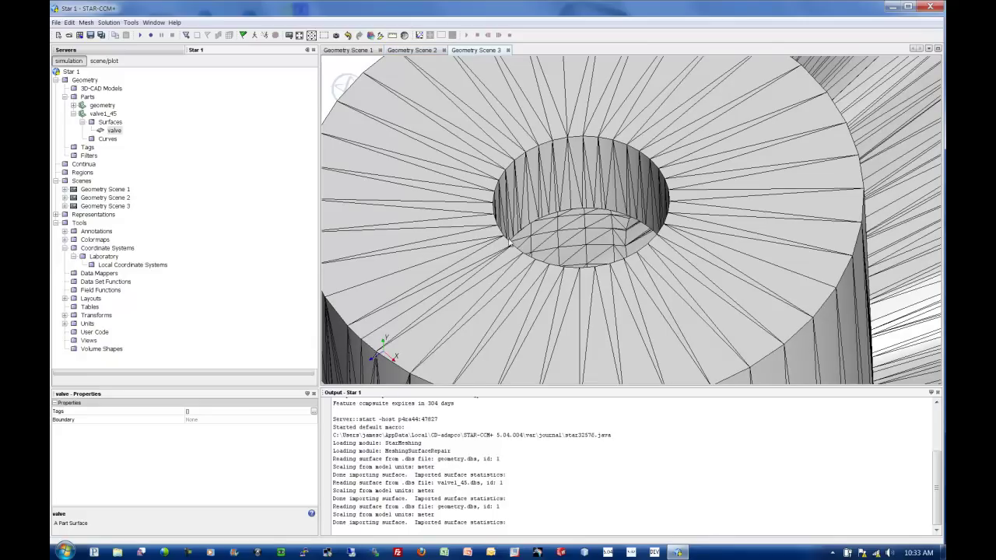
Step: Create a local Cartesian coordinate system under Laboratory, defined in the scene by three vertices on the rim of the body's central hole
right_click(140, 267)
mouse_move(204, 275)
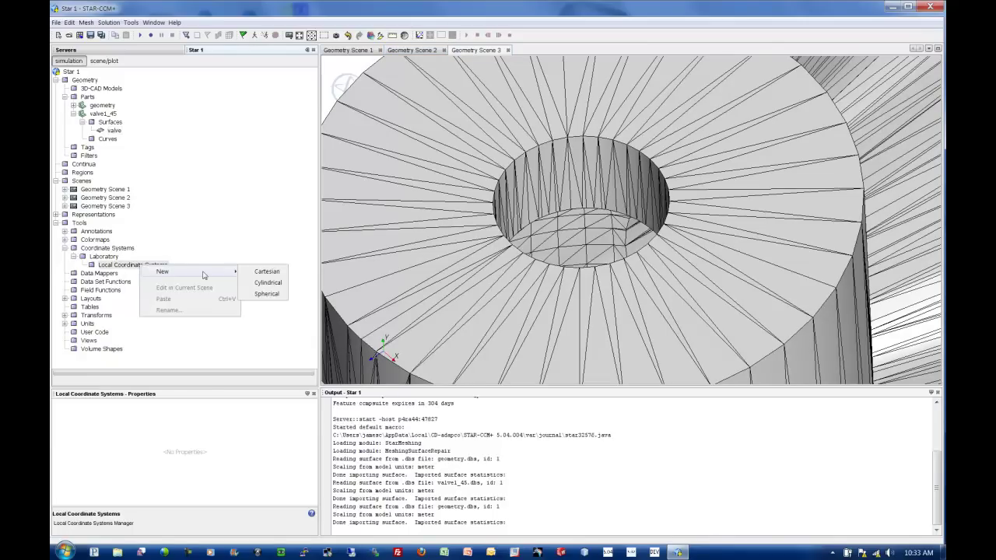
click(266, 272)
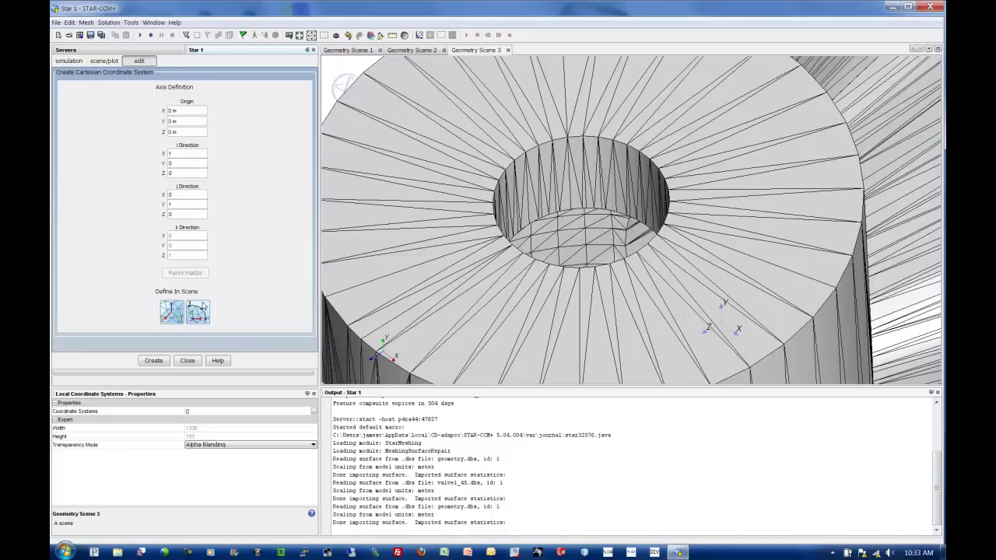
click(201, 319)
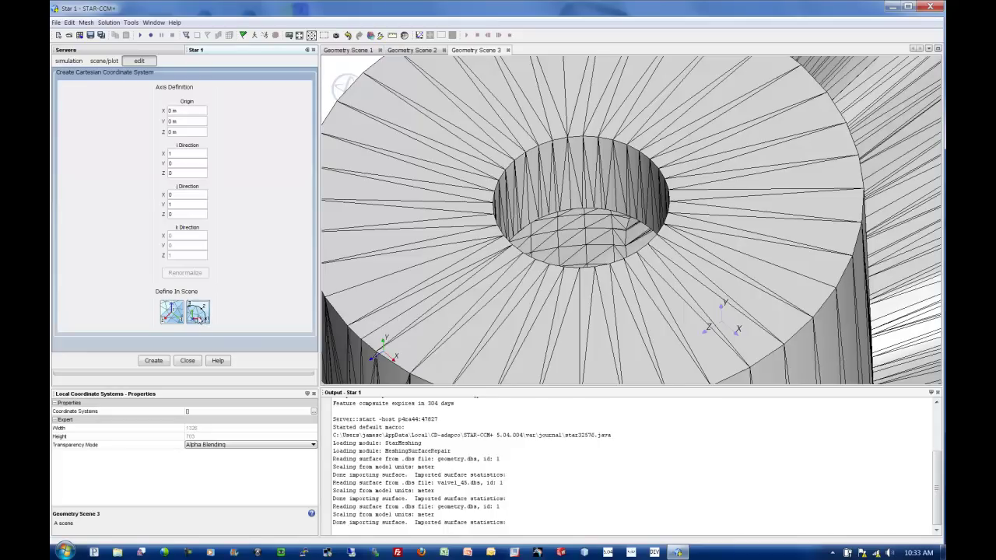
click(515, 162)
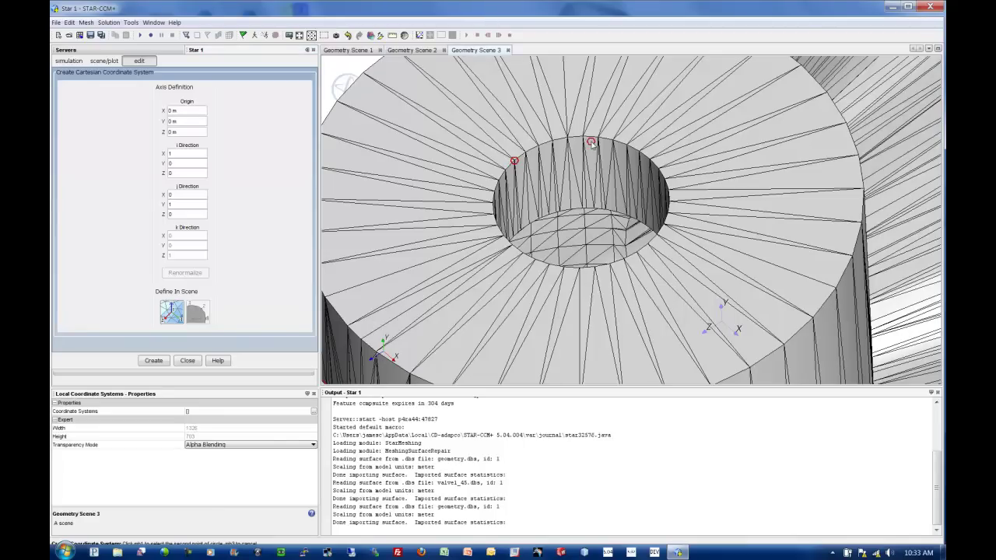
click(597, 138)
click(670, 191)
drag(708, 260, 682, 305)
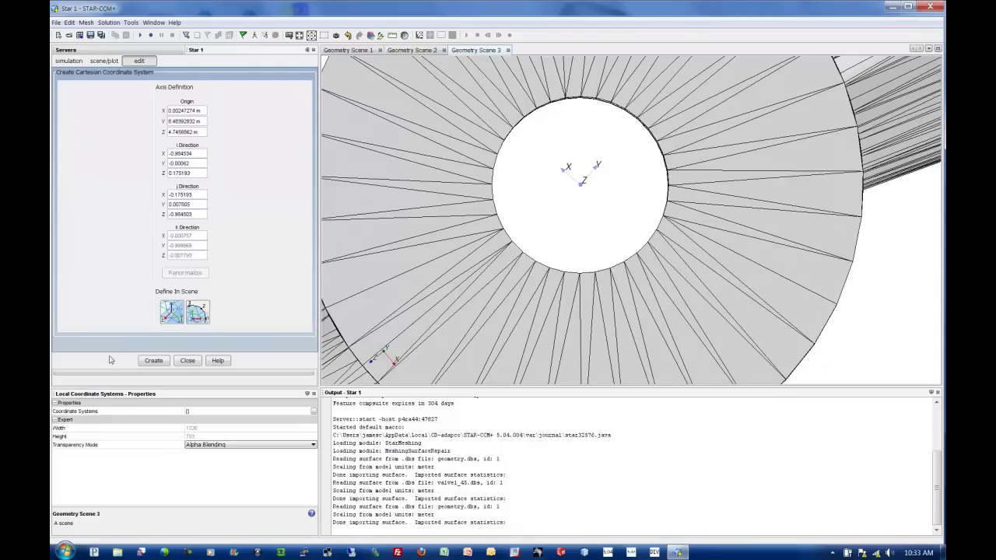
click(153, 361)
click(187, 361)
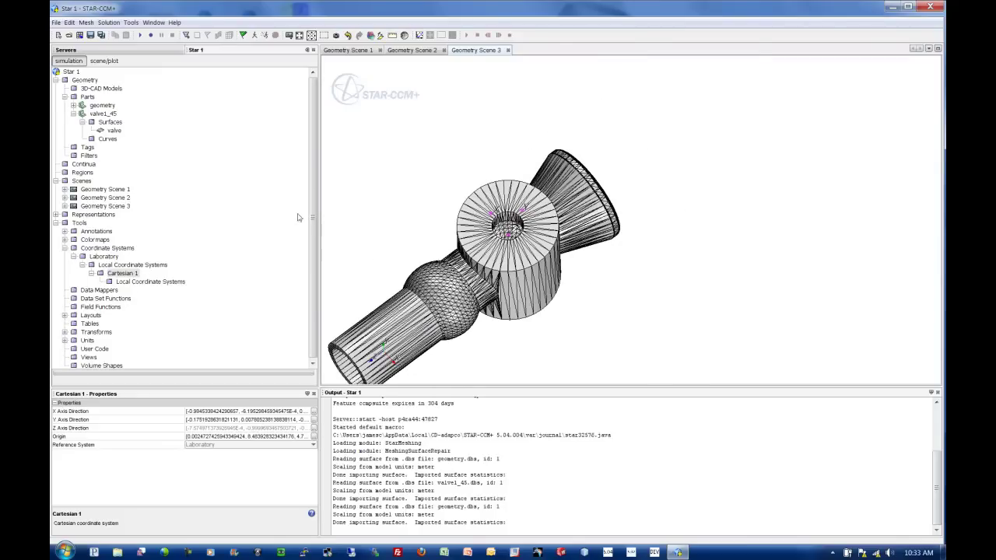
Step: Restore the hidden valve in the scene and view it from above its handle
click(98, 107)
click(100, 113)
right_click(462, 194)
mouse_move(496, 196)
click(560, 195)
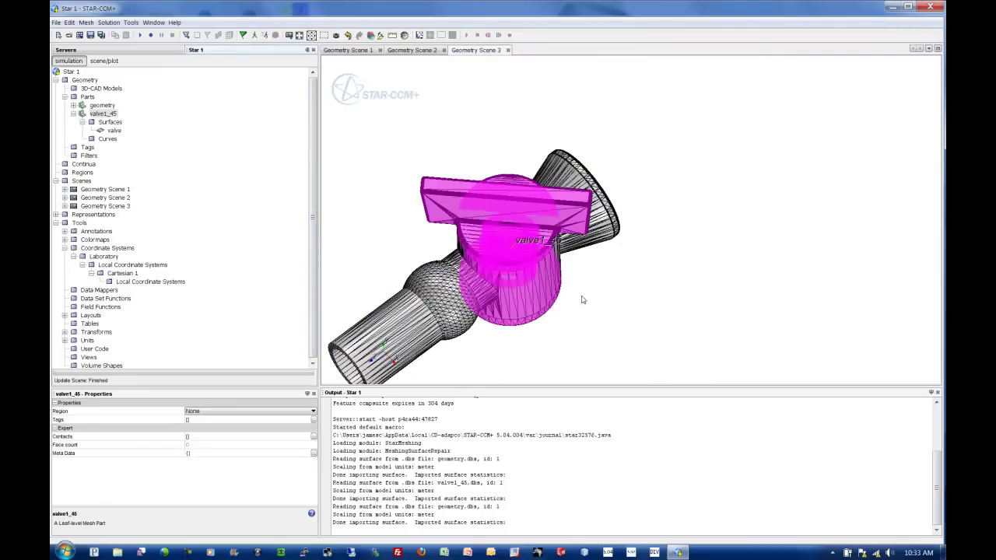
click(576, 301)
drag(567, 302, 615, 320)
Step: Rotate the valve1_45 part by 45 deg about the Z axis of the Laboratory->Cartesian 1 coordinate system
click(102, 113)
right_click(102, 113)
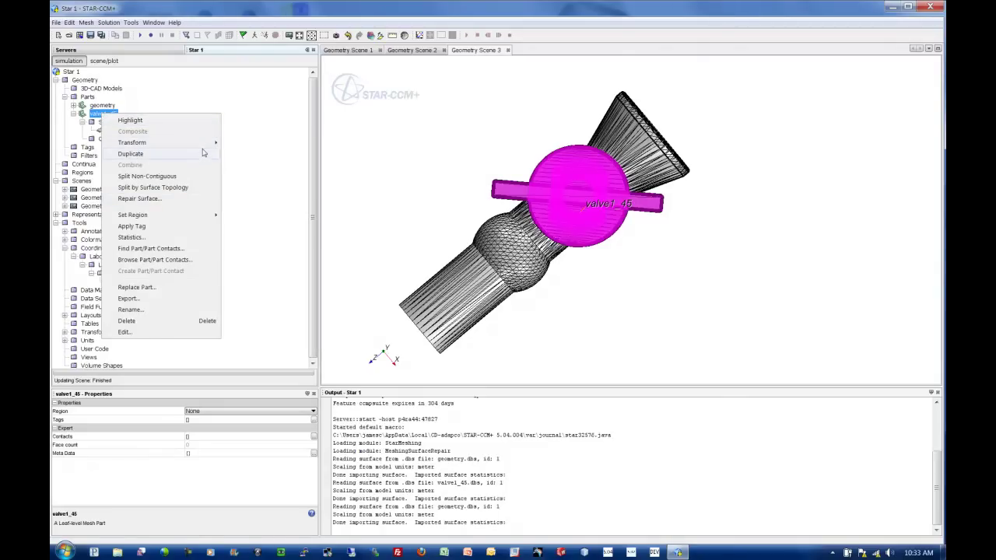
mouse_move(202, 144)
click(243, 165)
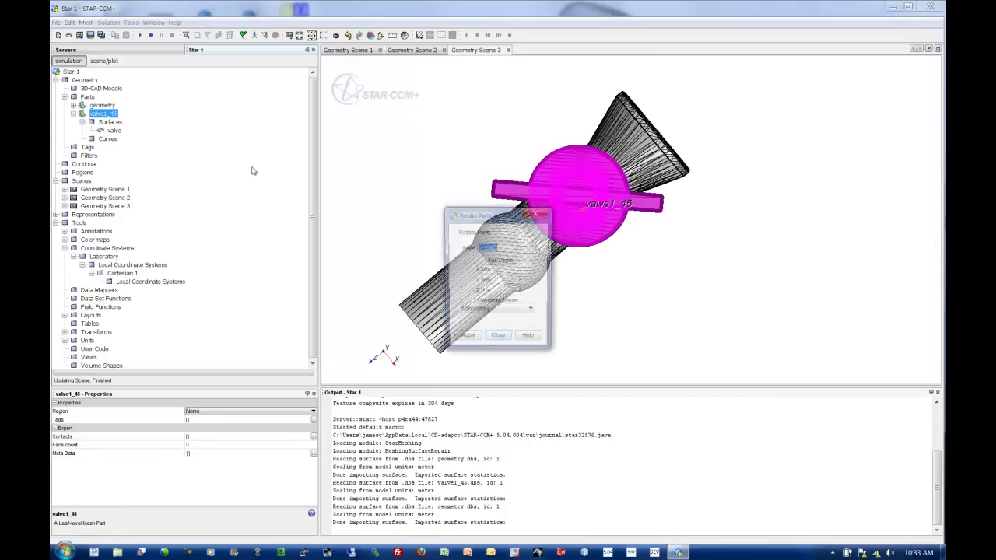
text(45 deg)
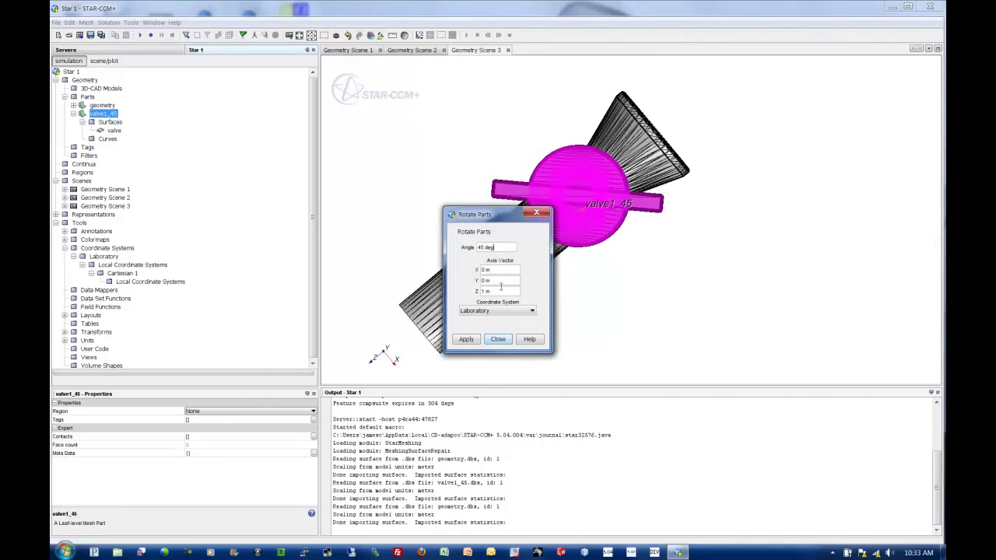
click(496, 311)
click(475, 331)
click(466, 341)
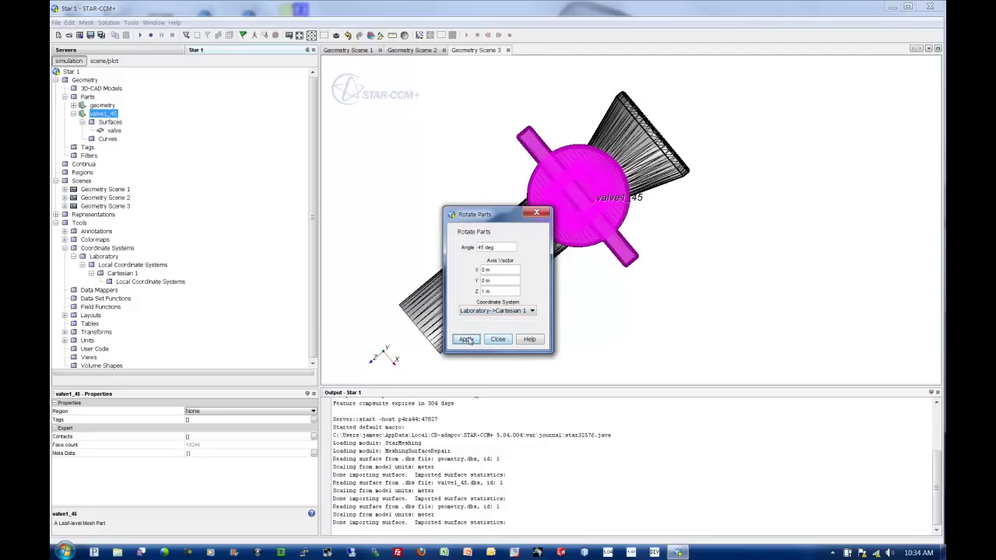
Step: Apply the same 45 deg rotation to valve1_45 two more times and inspect the handle's alignment with the pipe
click(467, 340)
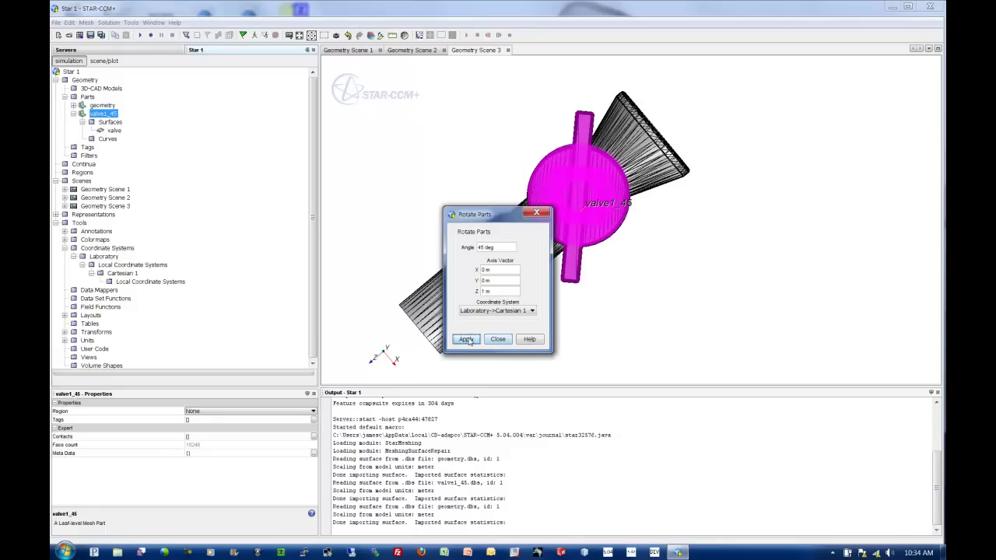
click(466, 340)
click(498, 341)
drag(589, 322, 685, 244)
drag(658, 296, 638, 248)
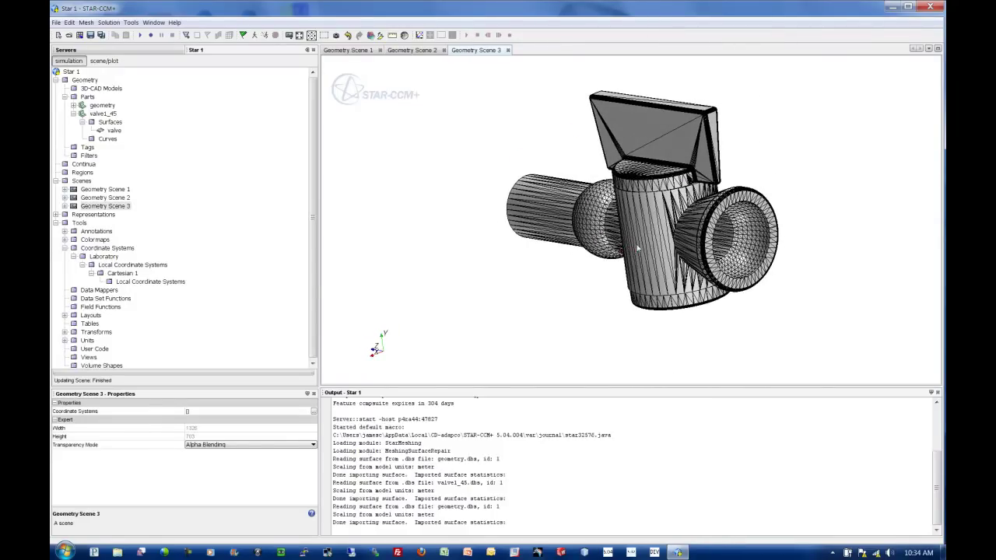
drag(562, 235, 461, 201)
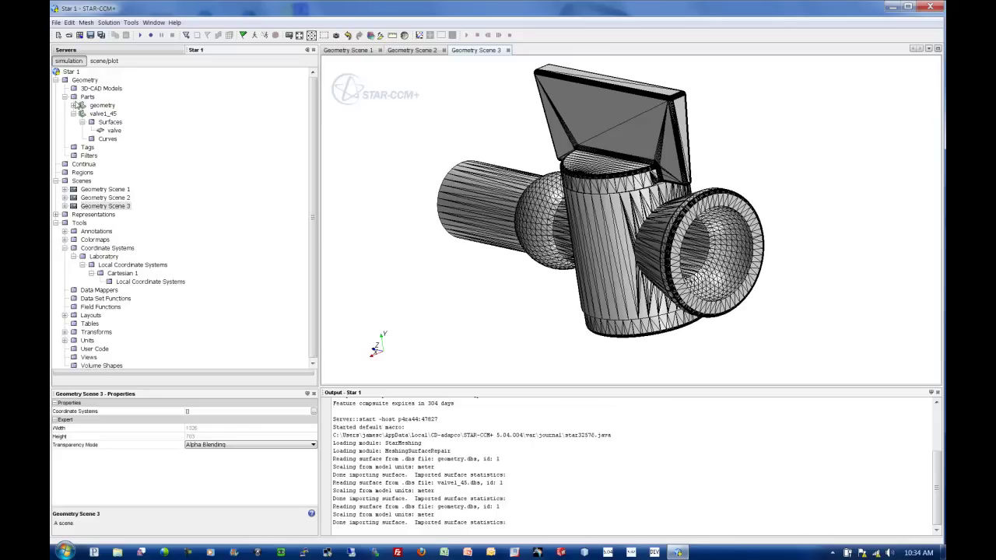
Step: Start surface repair on the geometry part, checking only free edges, non-manifold edges and non-manifold vertices
click(83, 106)
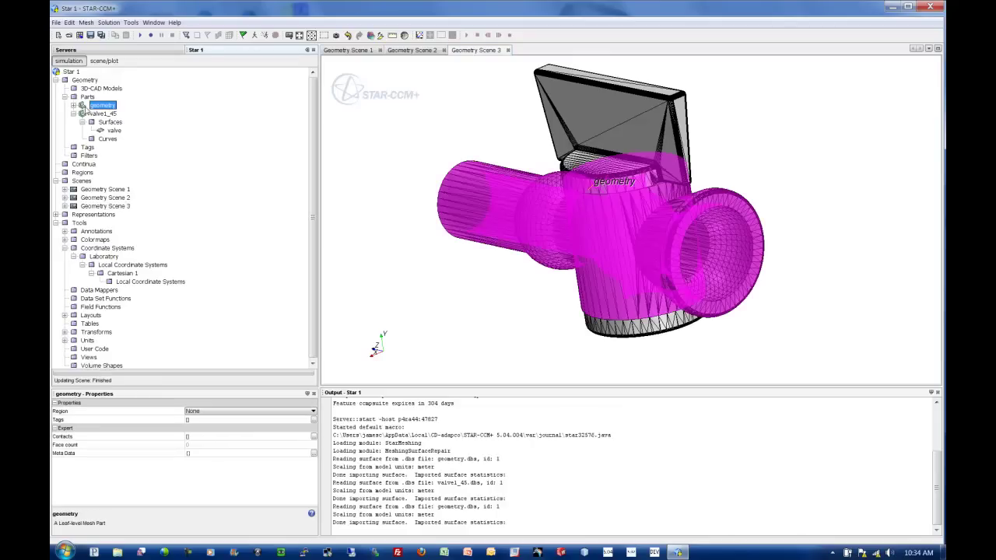
right_click(84, 107)
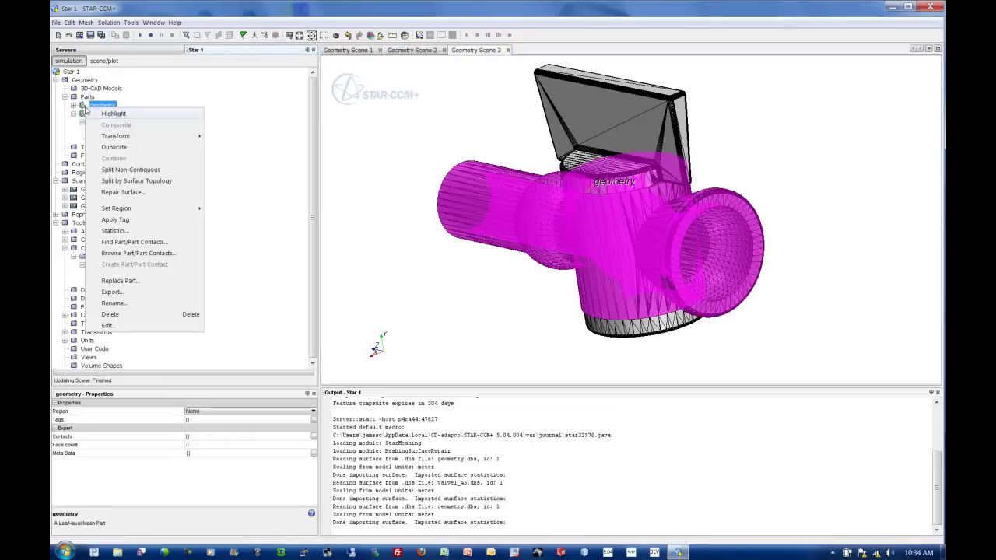
click(124, 192)
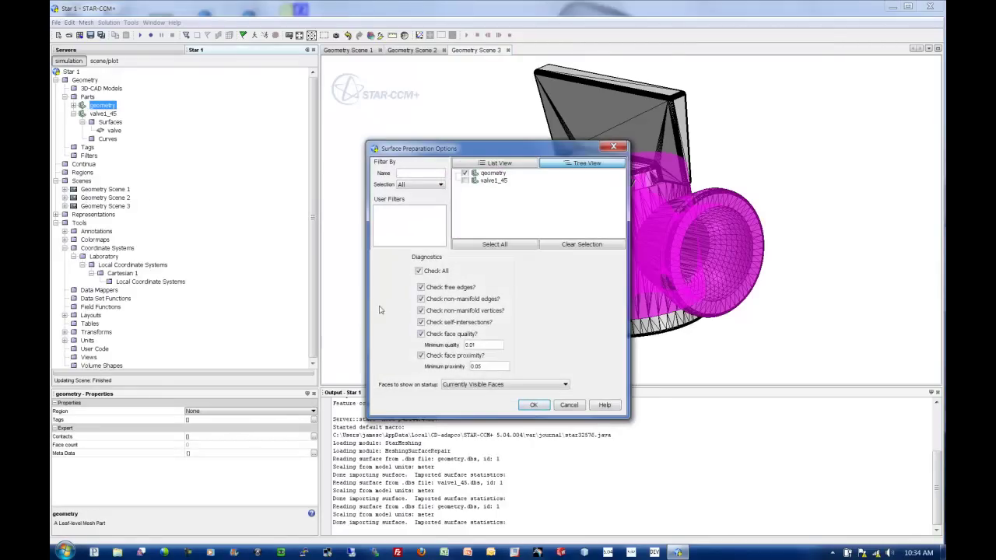
click(445, 328)
click(445, 334)
click(446, 356)
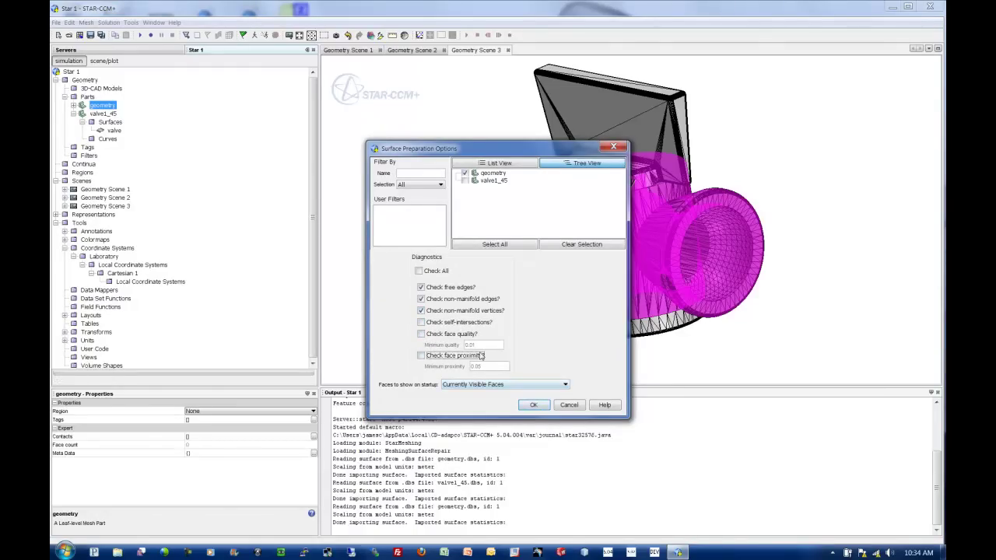
click(535, 405)
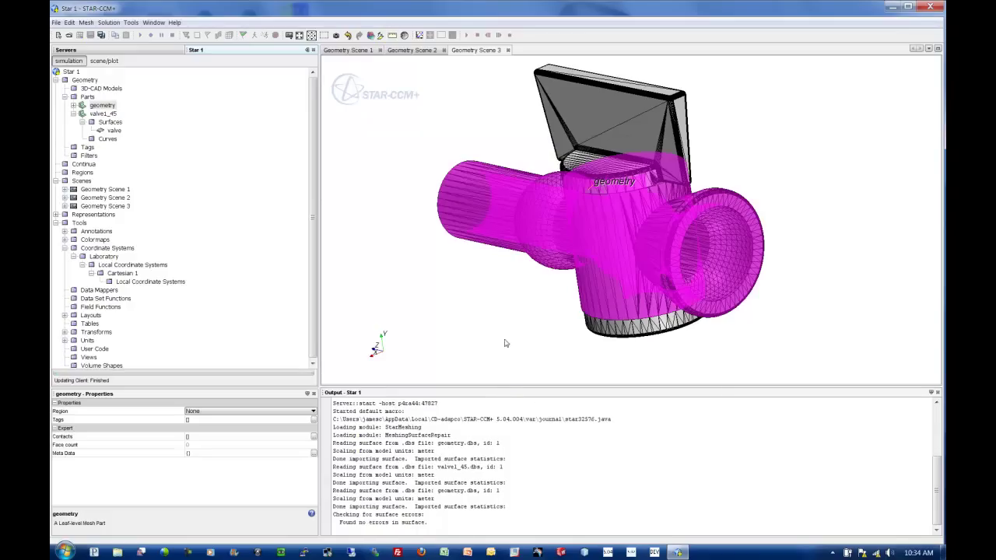
Step: Enable edge selection alongside faces and create a new part surface named Inlet on the geometry part
mouse_move(495, 272)
mouse_down()
mouse_move(520, 289)
mouse_move(599, 266)
mouse_move(464, 308)
mouse_move(643, 225)
mouse_move(499, 277)
mouse_up()
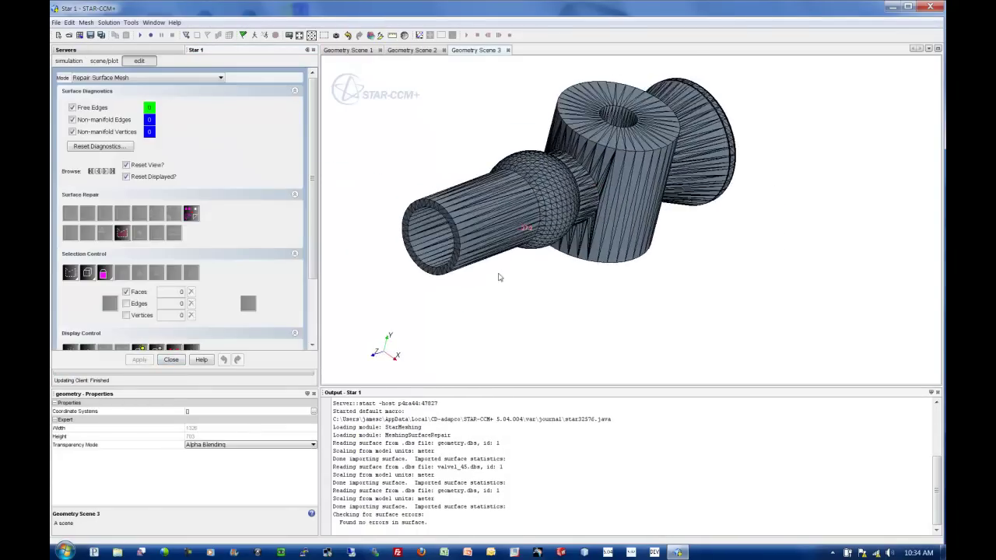
scroll(499, 277, up, 6)
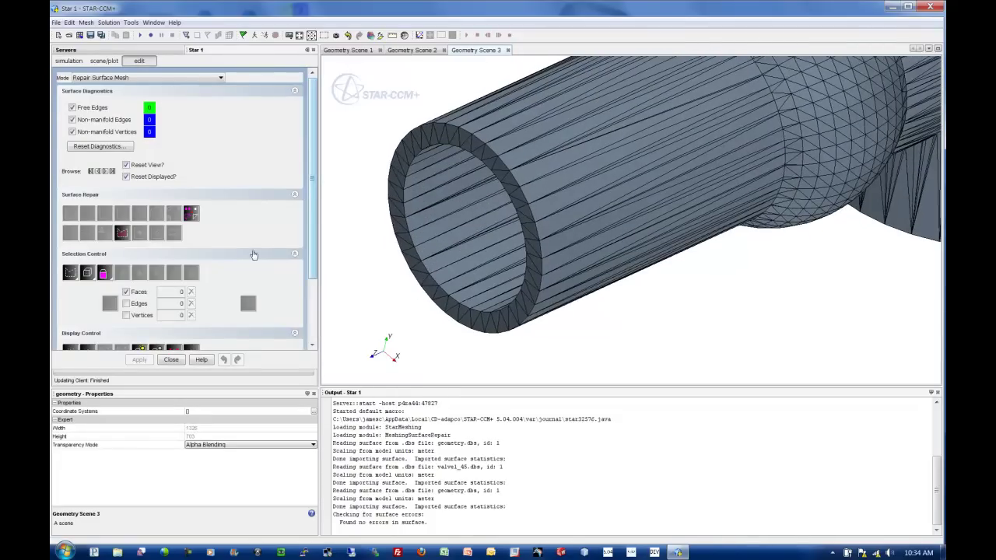
click(127, 304)
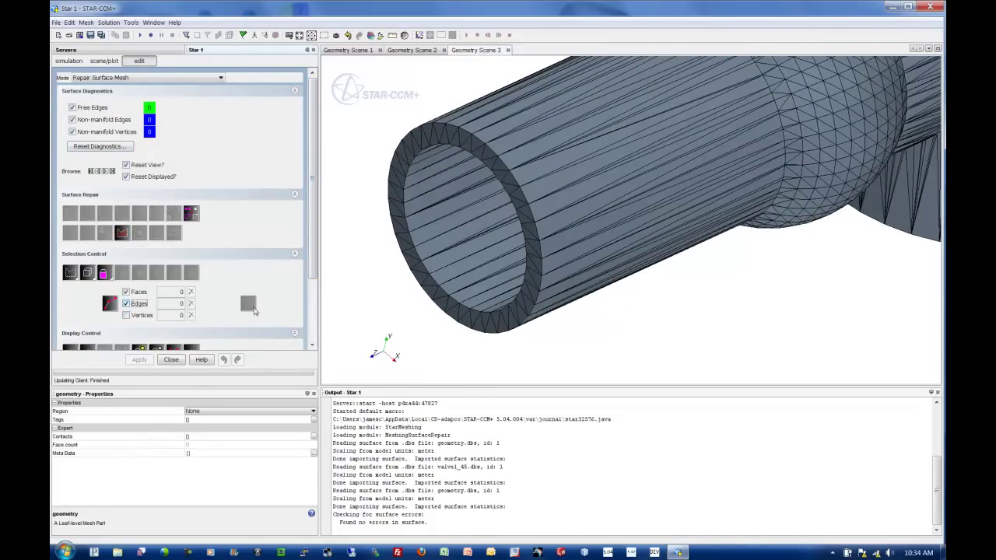
scroll(316, 327, down, 3)
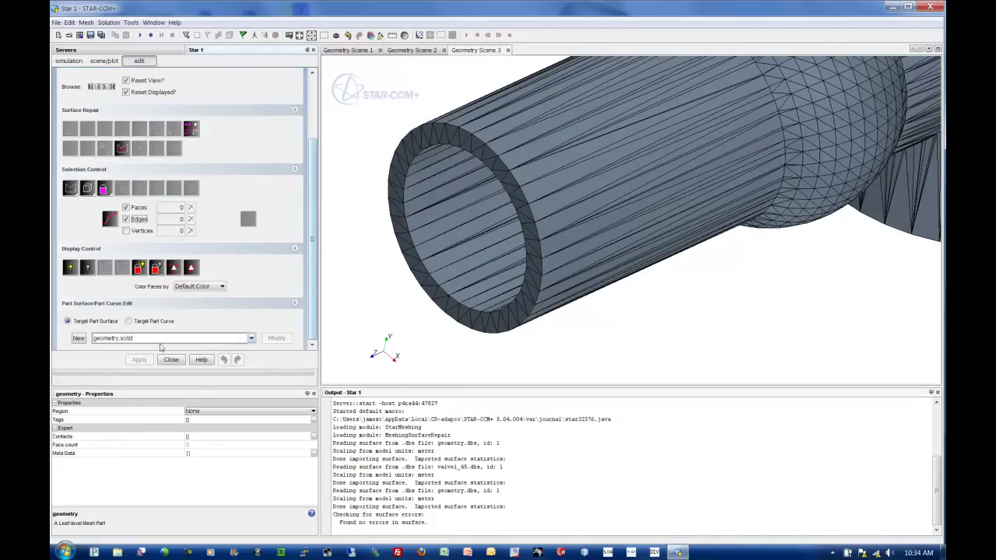
click(78, 338)
text(Inlet)
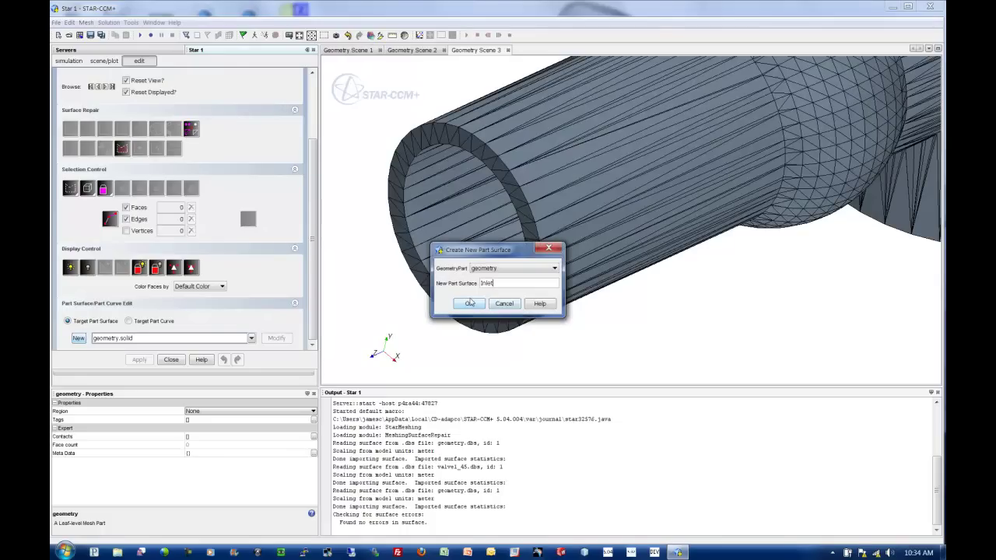
click(469, 303)
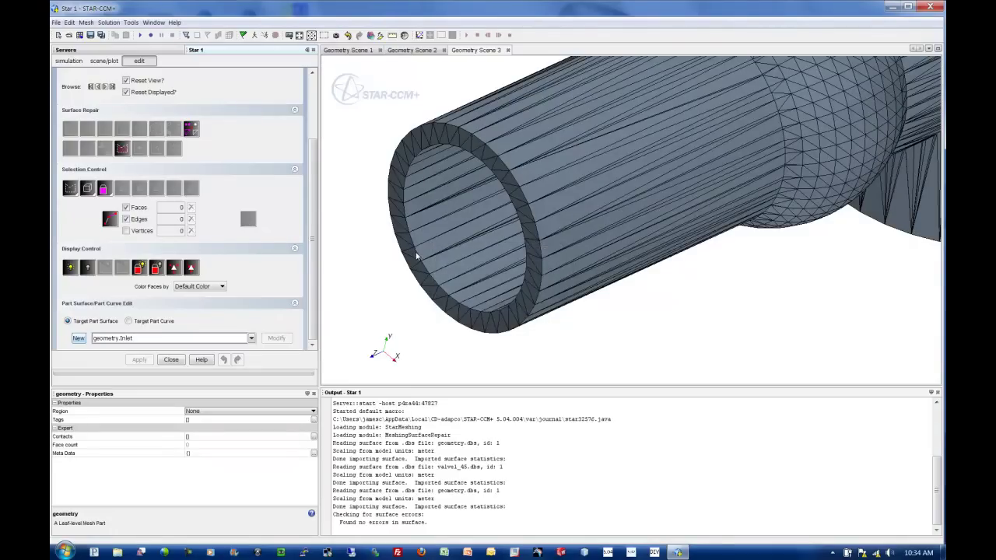
Step: Fill the inner edge loop at the straight pipe's open end and assign the new faces to the Inlet surface
click(417, 256)
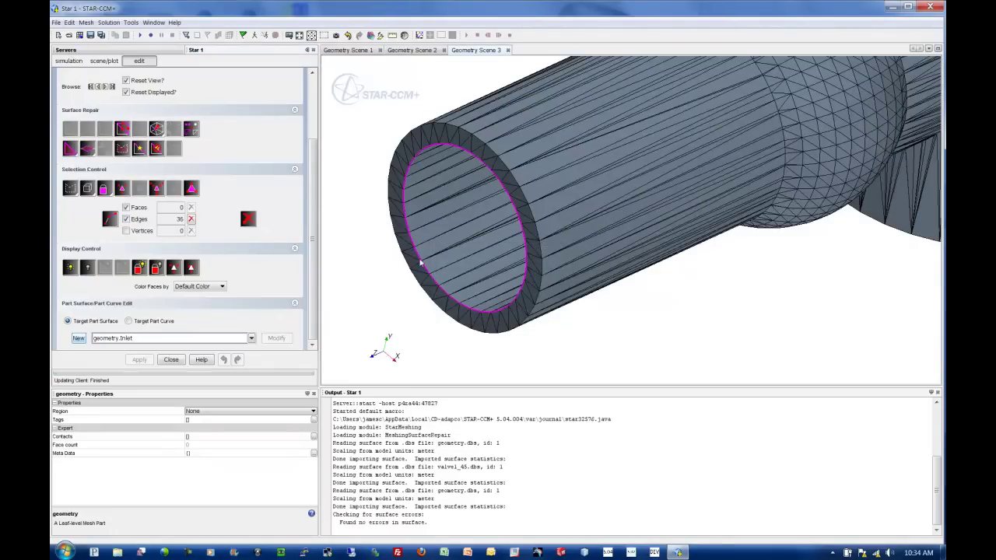
key(f)
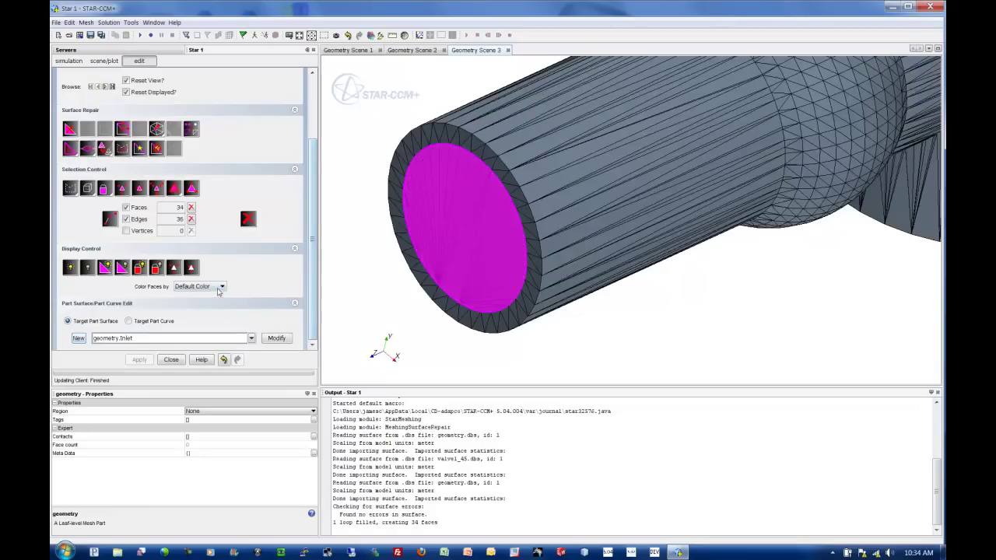
click(273, 340)
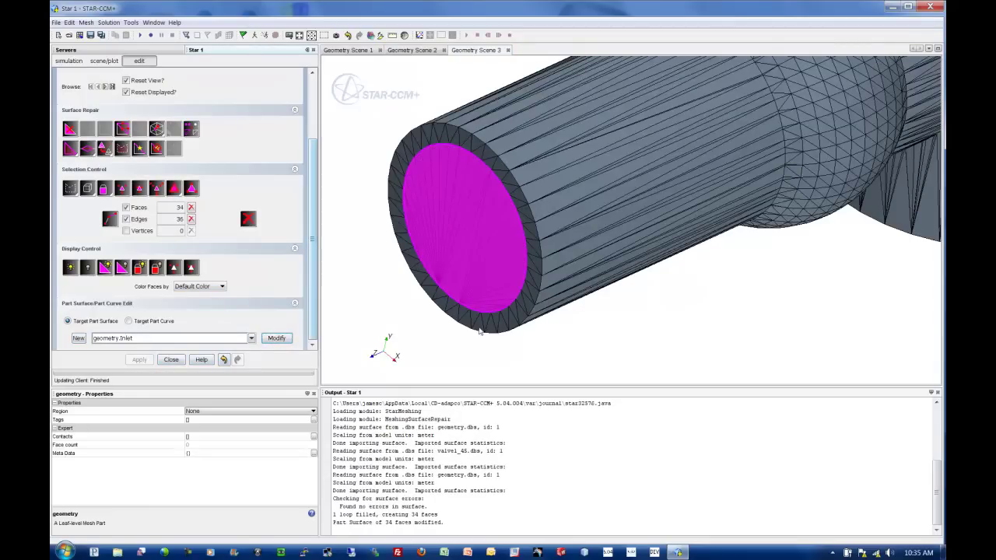
Step: Create a new part surface named Outlet on the geometry part for the flared end's opening
scroll(466, 323, down, 5)
drag(663, 294, 500, 252)
right_drag(809, 296, 532, 282)
drag(662, 294, 581, 360)
middle_drag(652, 367, 653, 324)
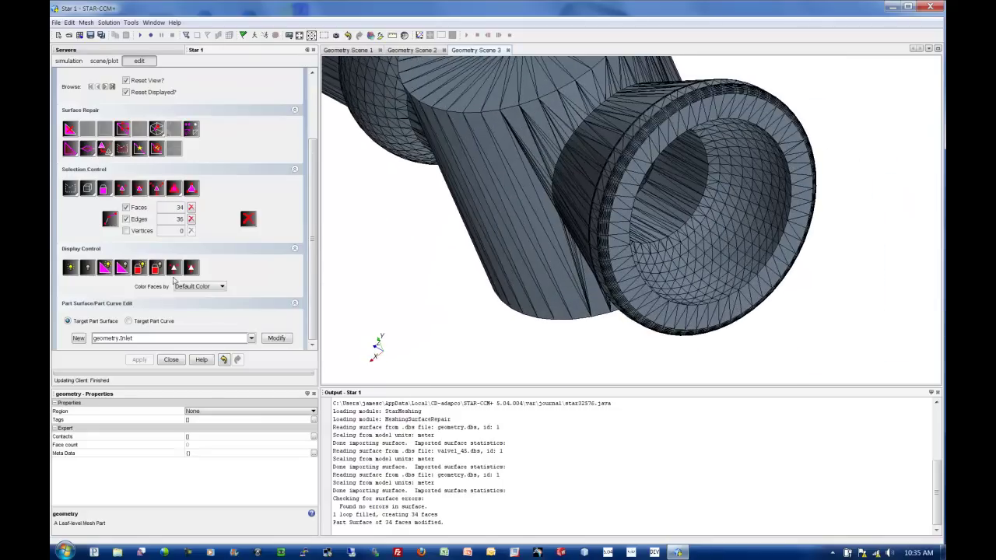
click(79, 339)
double_click(502, 283)
text(Outlet)
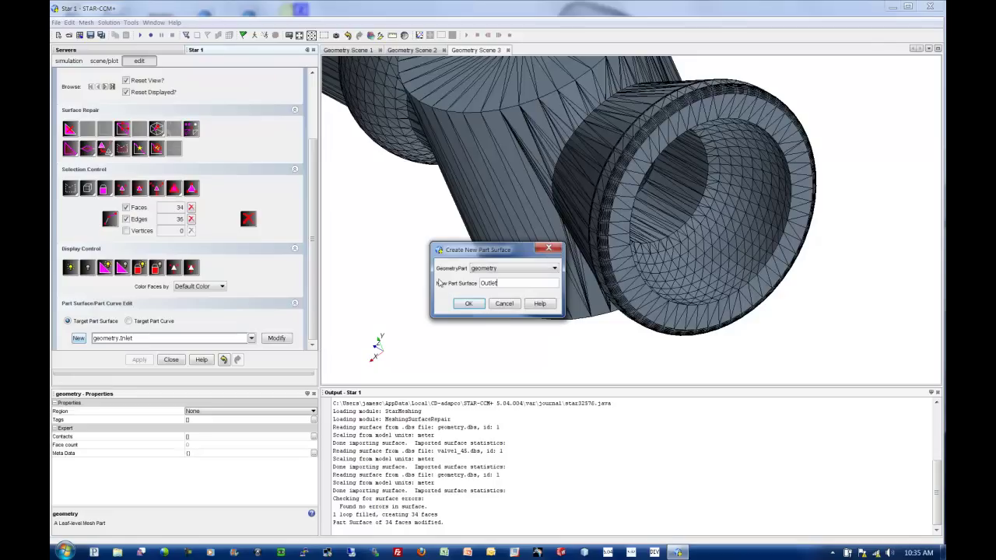
click(480, 304)
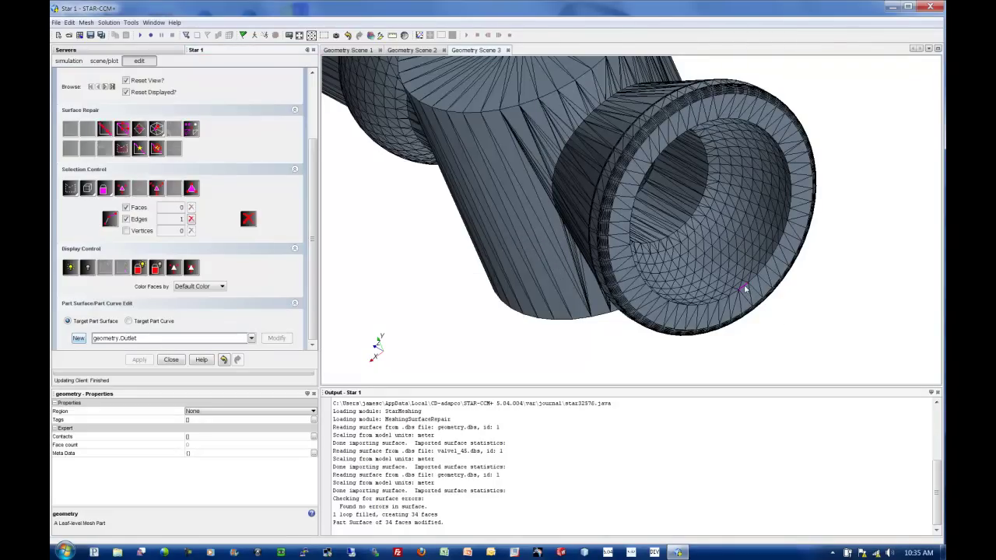
Step: Fill the inner edge loop at the flared end and assign the new faces to the Outlet surface
key(f)
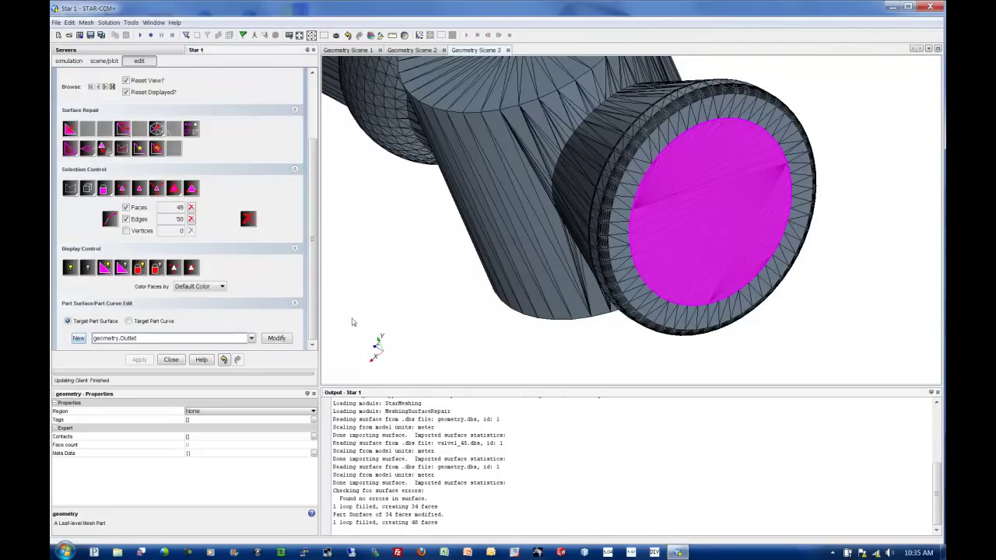
click(277, 339)
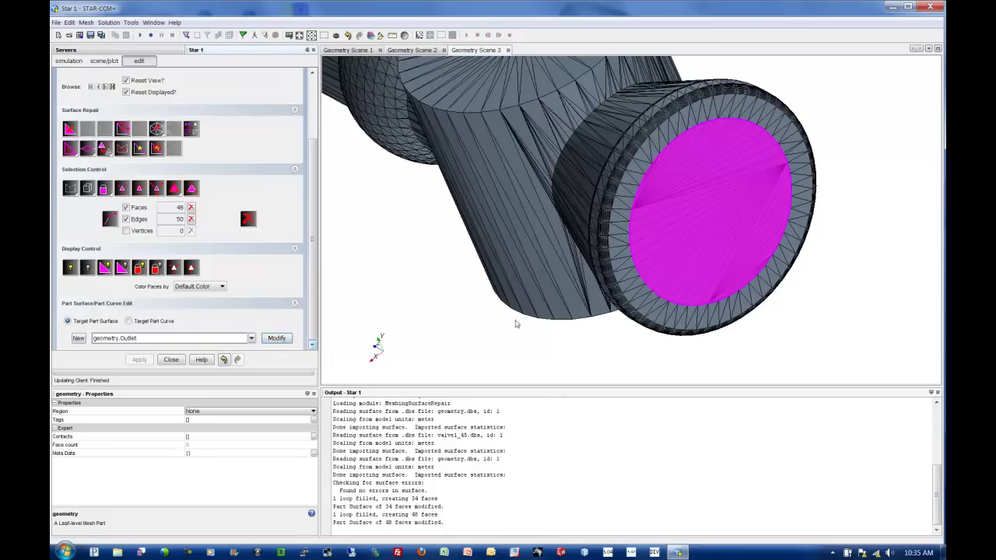
drag(493, 288, 521, 307)
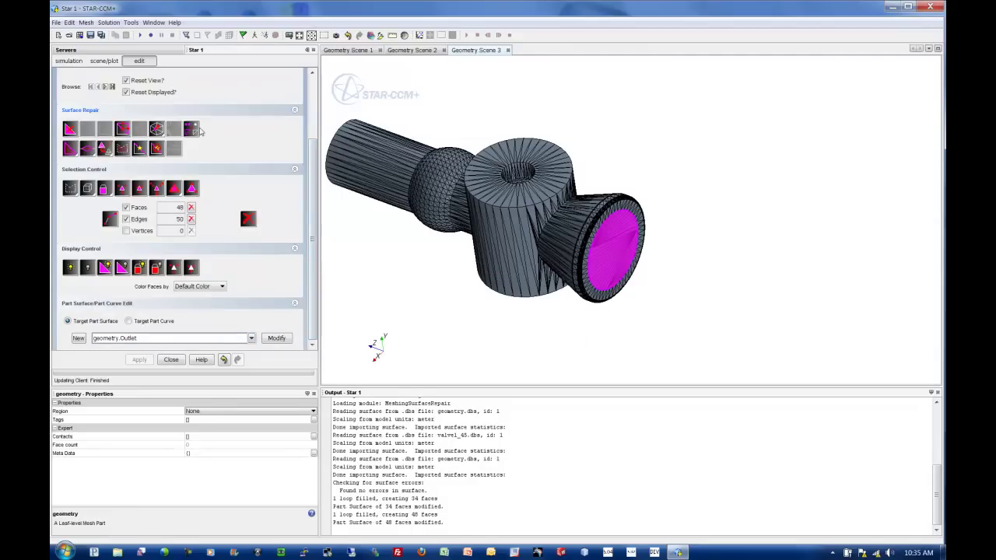
Step: Review the surface diagnostics and the available repair modes, and close the surface repair of the geometry part
click(313, 90)
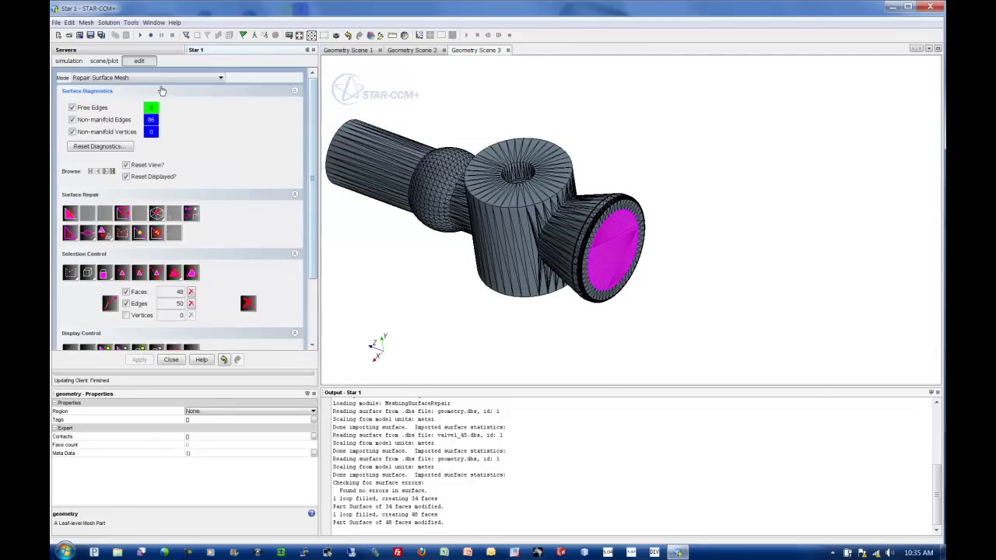
click(162, 79)
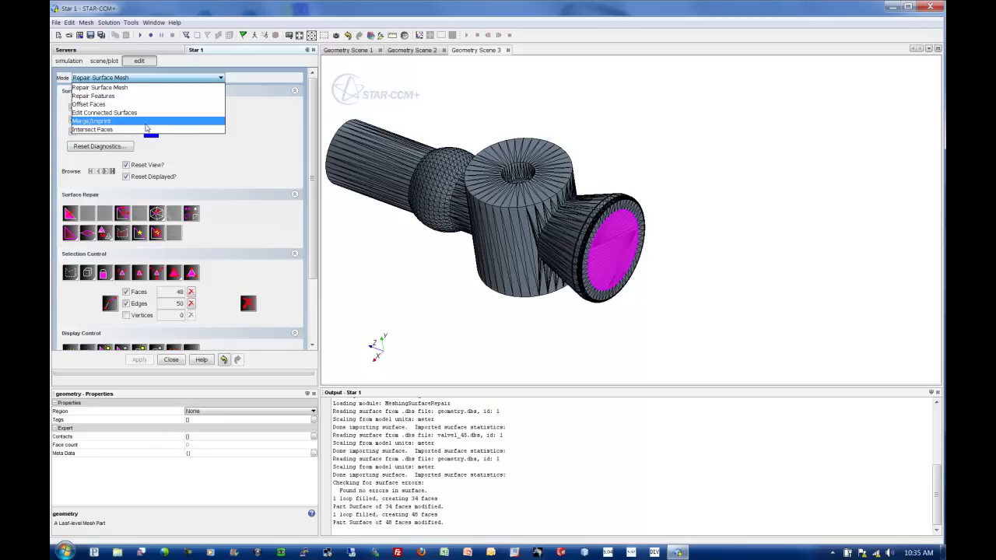
click(252, 159)
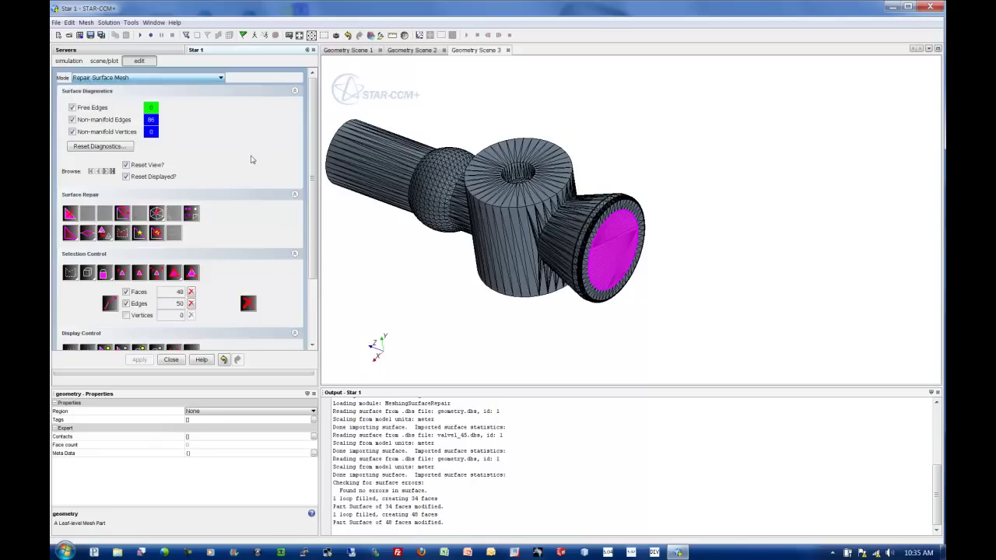
click(172, 360)
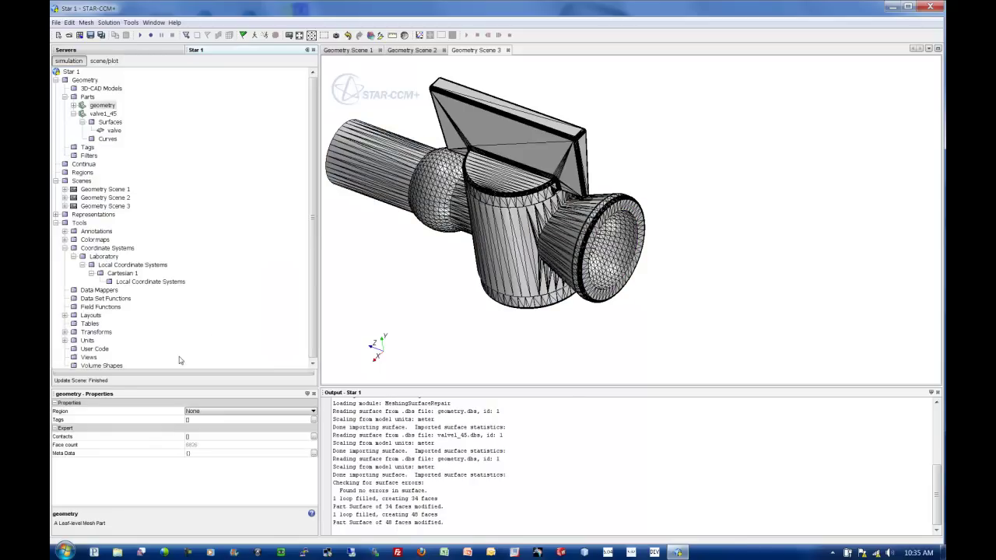
Step: List the geometry part's surfaces and highlight the solid and Outlet surfaces in the scene
drag(559, 278, 522, 289)
click(73, 105)
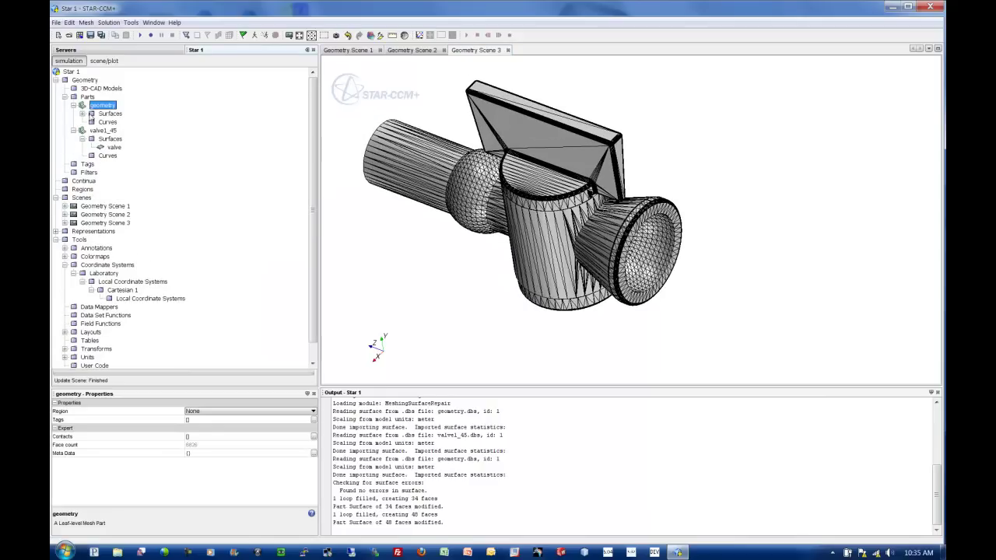
click(82, 114)
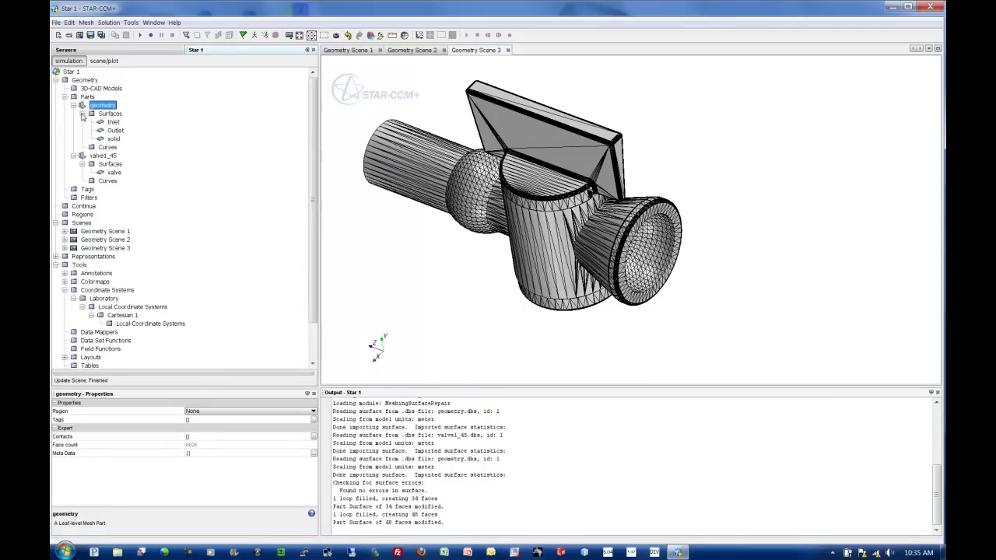
click(112, 139)
click(114, 130)
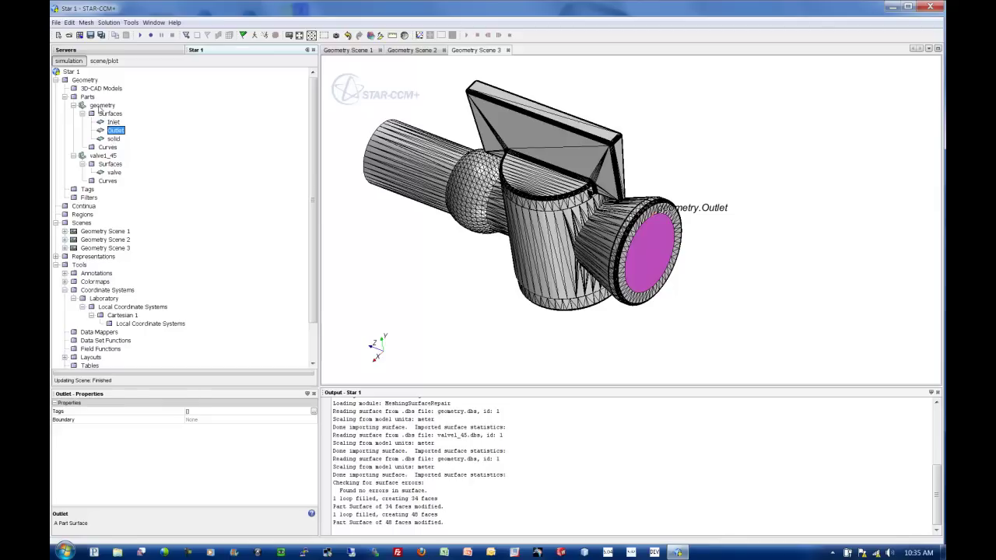
Step: Assign geometry and valve1_45 to a new region, using one region for all parts and one boundary per part surface
click(101, 106)
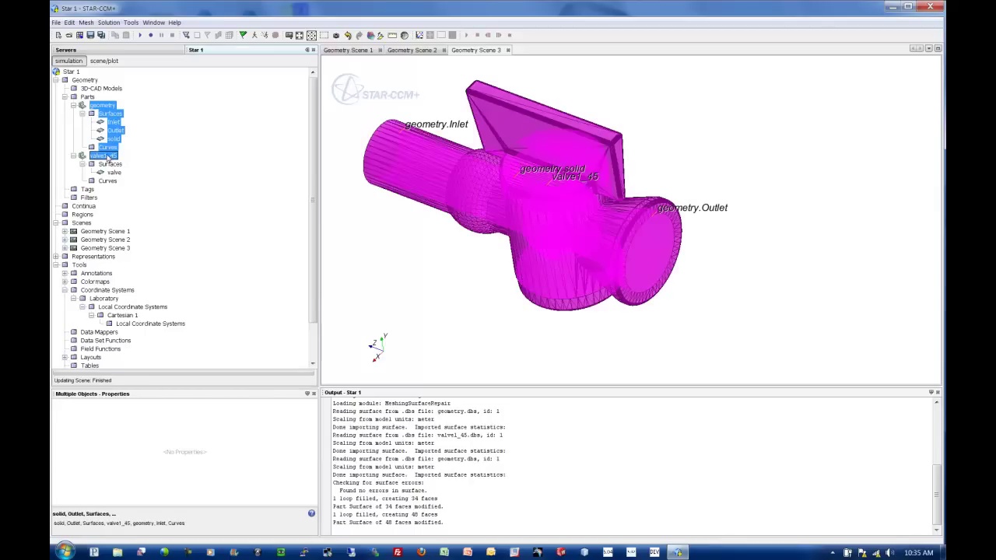
click(107, 155)
ctrl+click(105, 105)
right_click(105, 105)
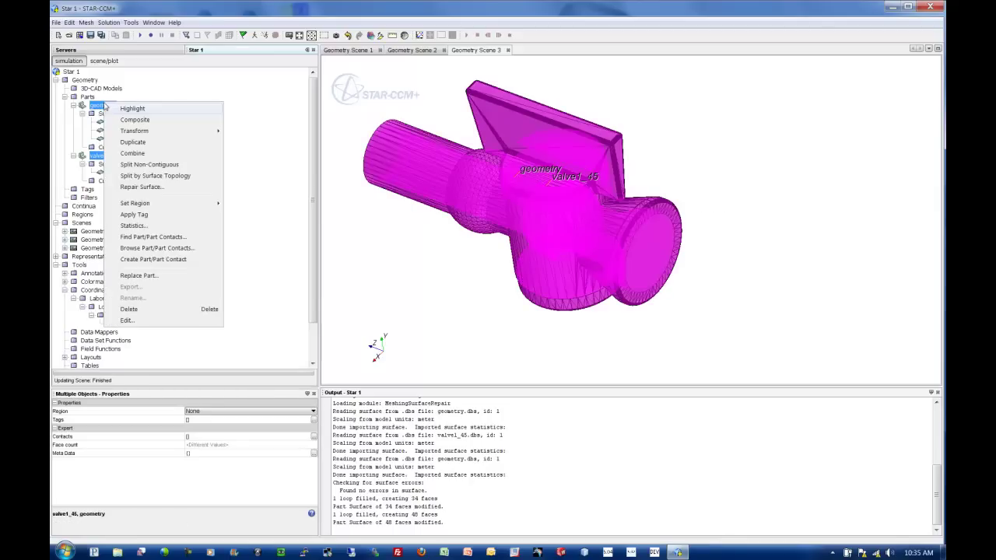
mouse_move(198, 132)
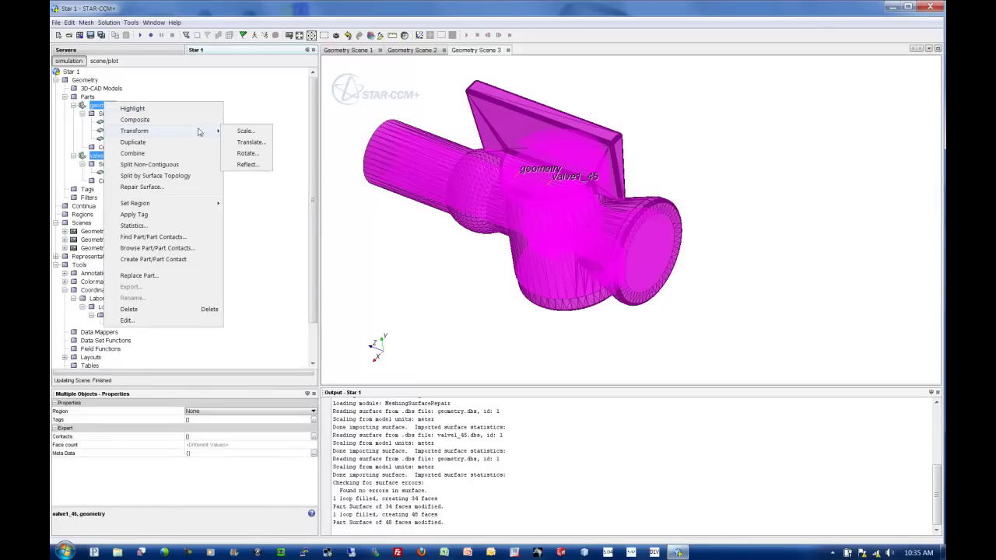
mouse_move(195, 205)
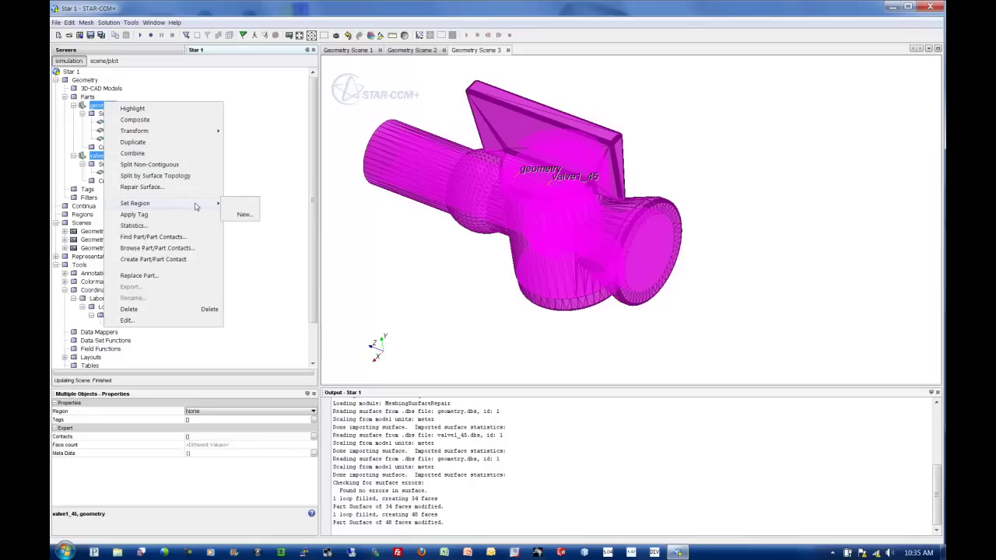
click(250, 215)
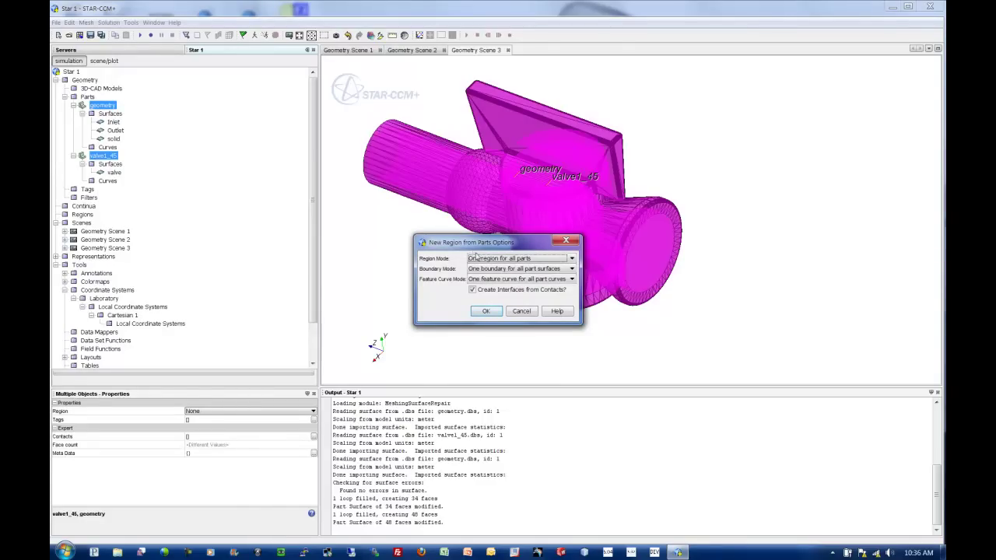
click(480, 259)
click(482, 271)
click(497, 269)
click(496, 285)
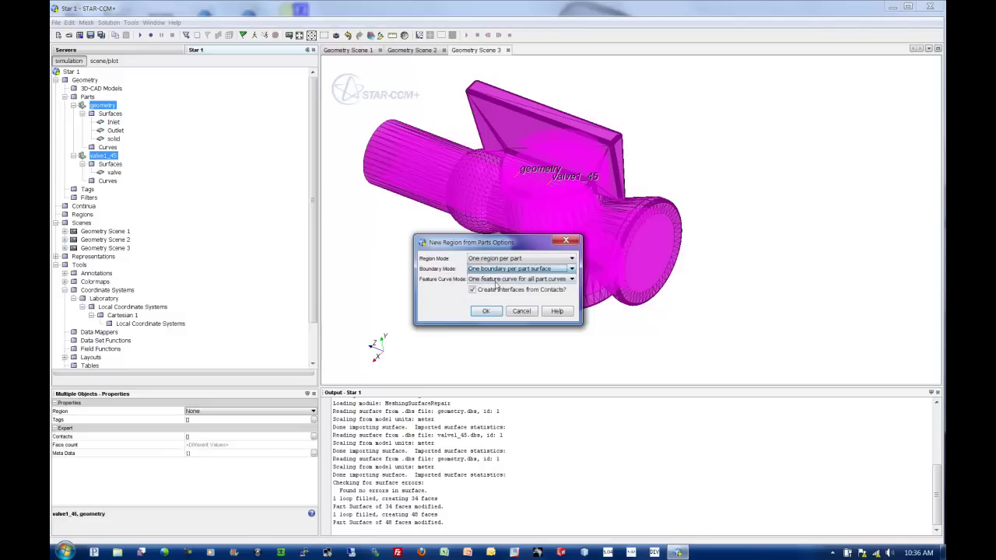
click(497, 259)
click(497, 270)
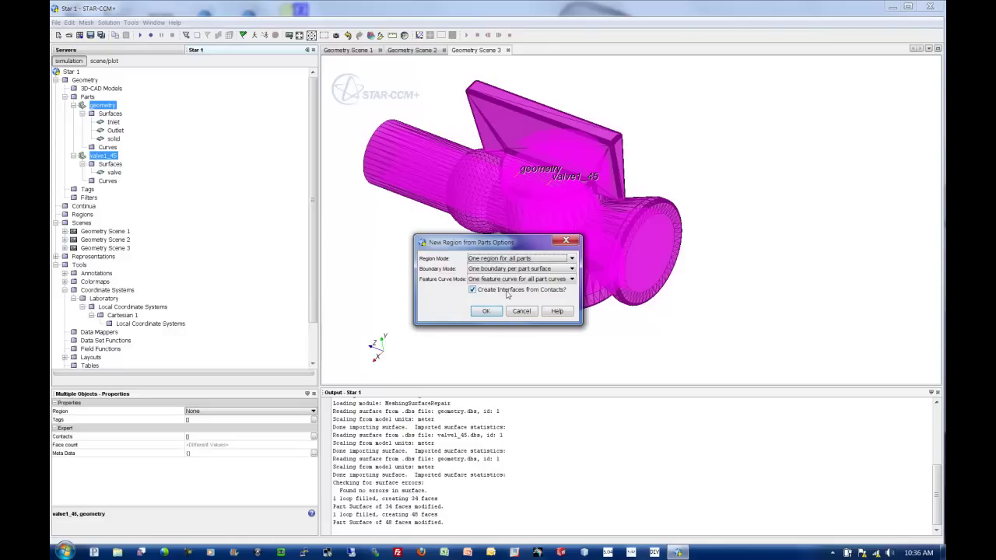
click(484, 312)
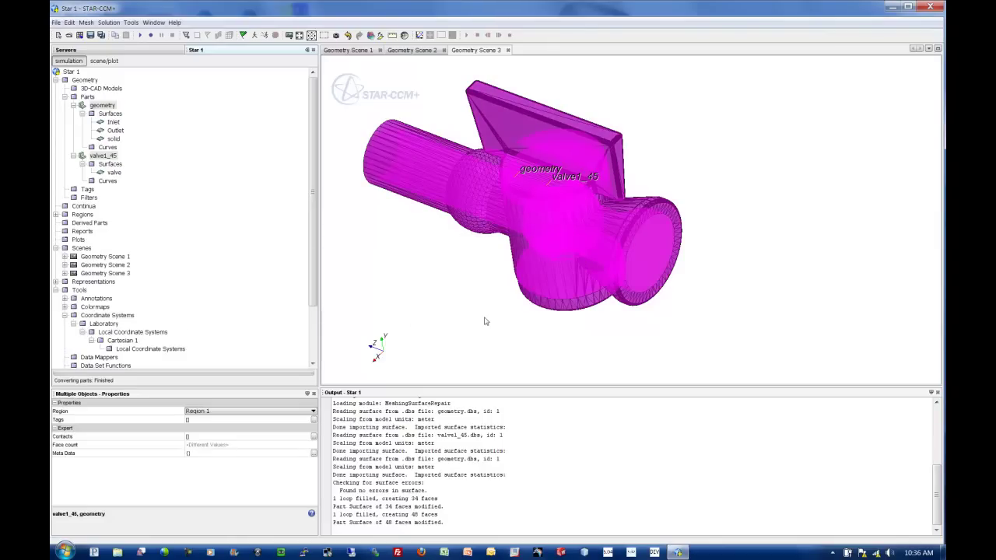
Step: Examine the new region's Inlet and Outlet boundaries and the part surface linked to the Outlet boundary
click(56, 215)
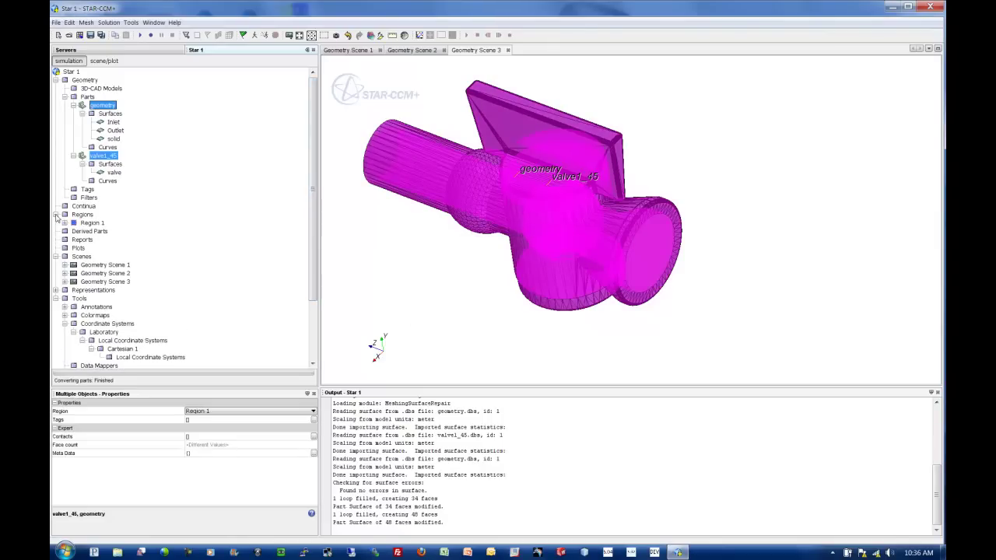
click(64, 224)
click(74, 231)
click(98, 241)
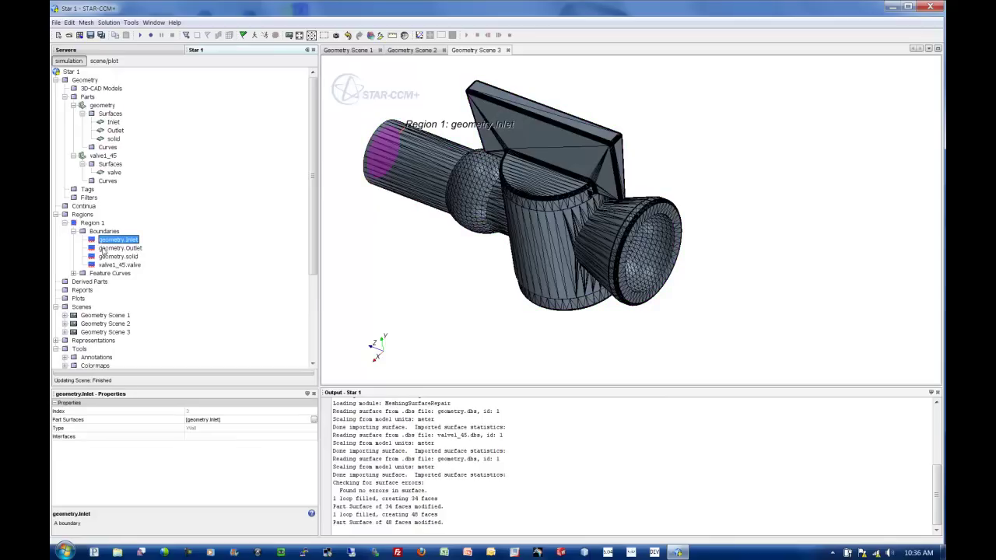
click(101, 249)
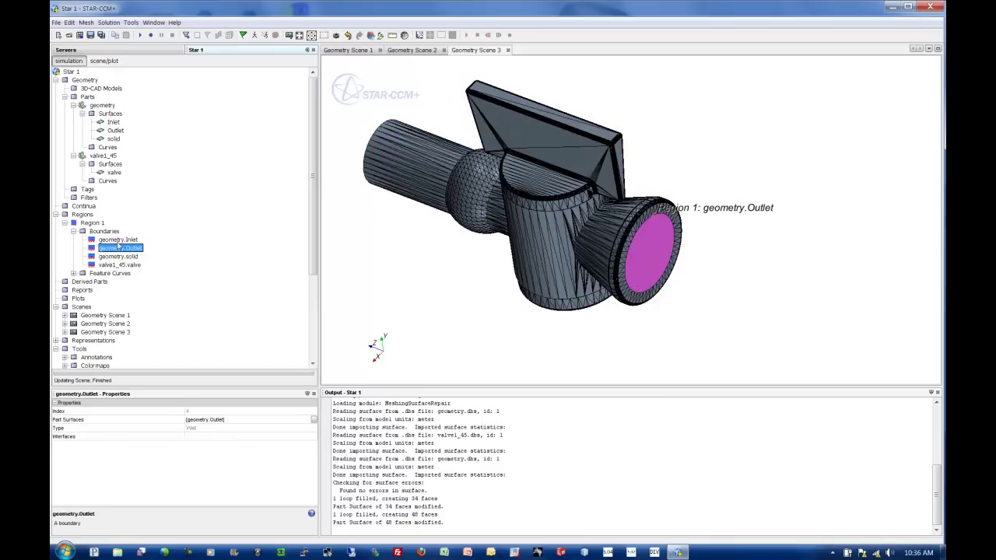
click(205, 421)
key(Escape)
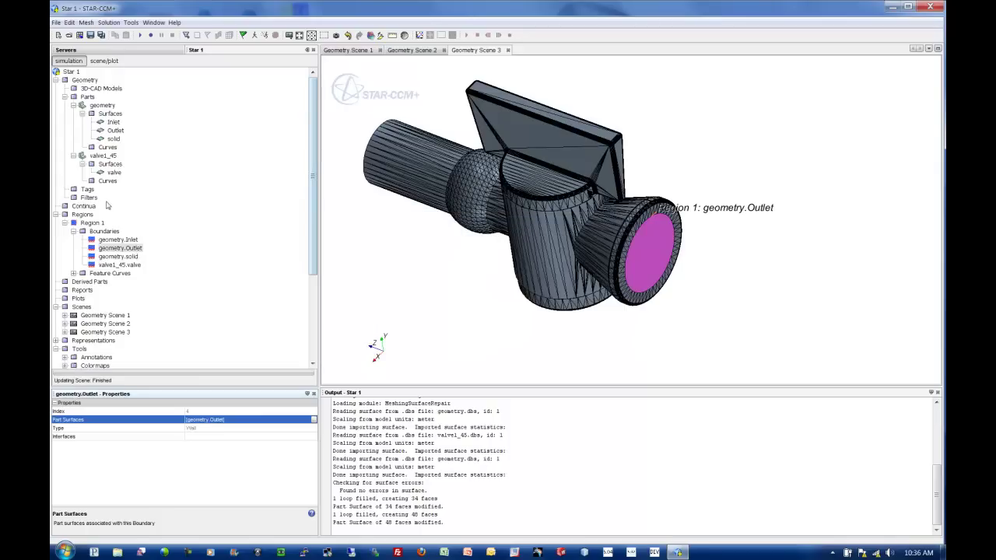
click(65, 96)
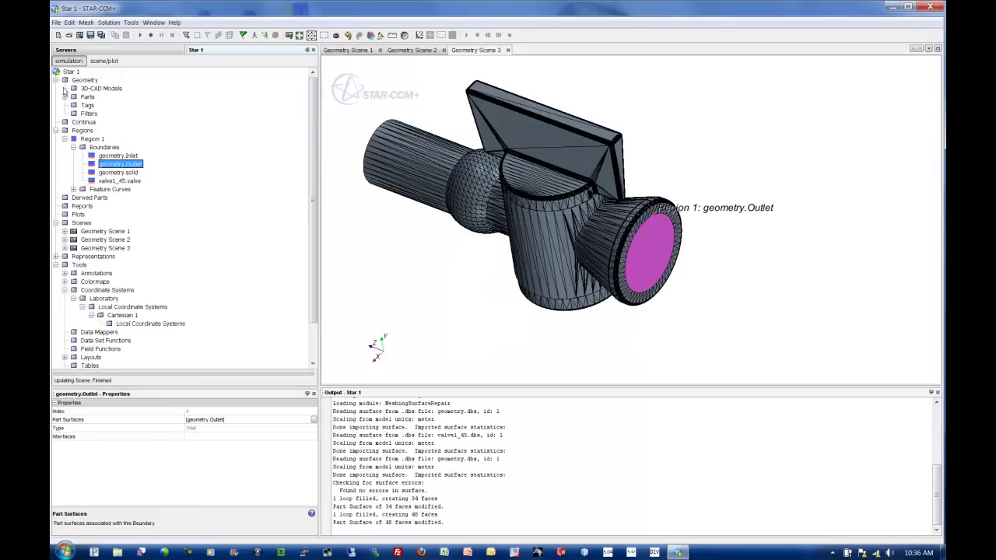
Step: Start surface repair on geometry and valve1_45 together, with the self-intersection check enabled in the diagnostics
click(56, 80)
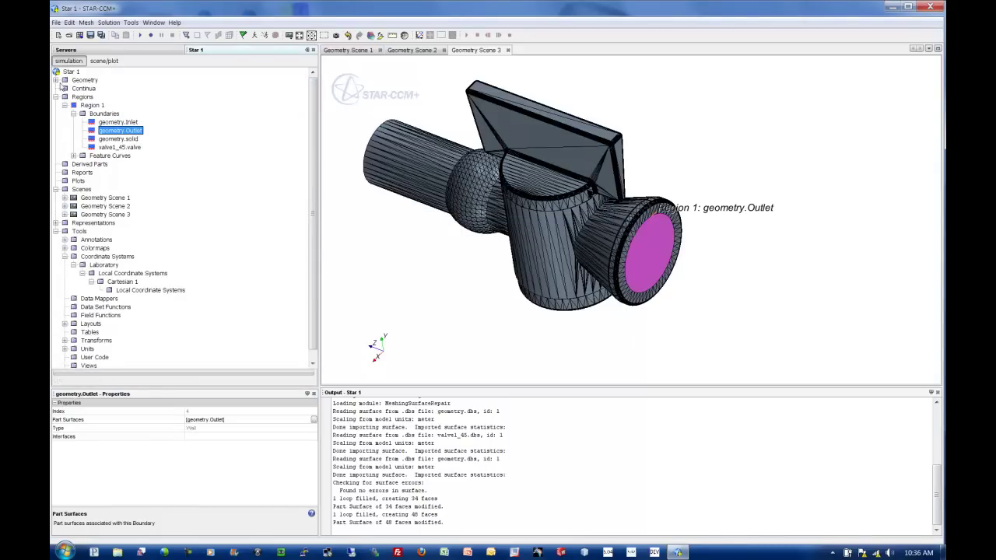
click(498, 333)
drag(493, 322, 347, 280)
scroll(447, 245, up, 3)
right_drag(448, 246, 596, 239)
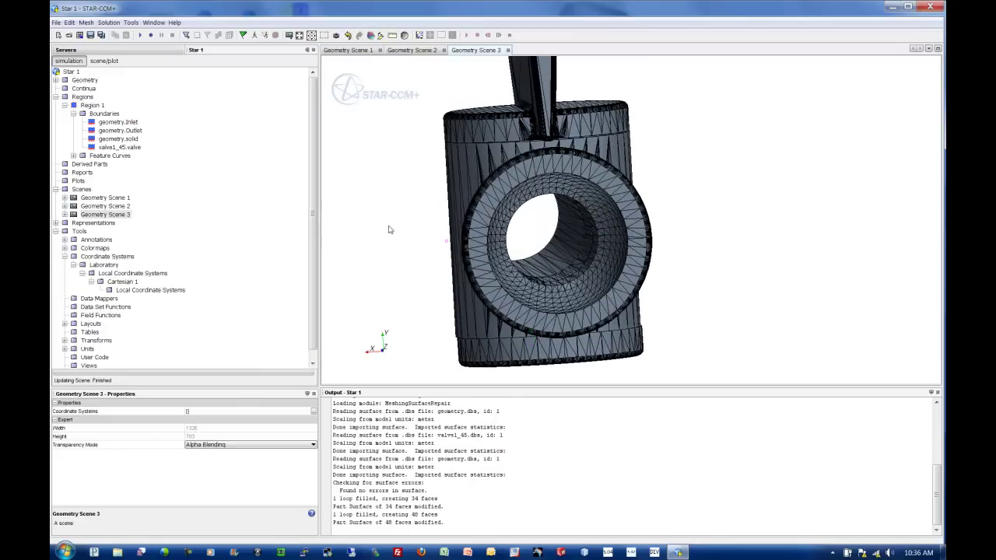
click(56, 80)
click(65, 96)
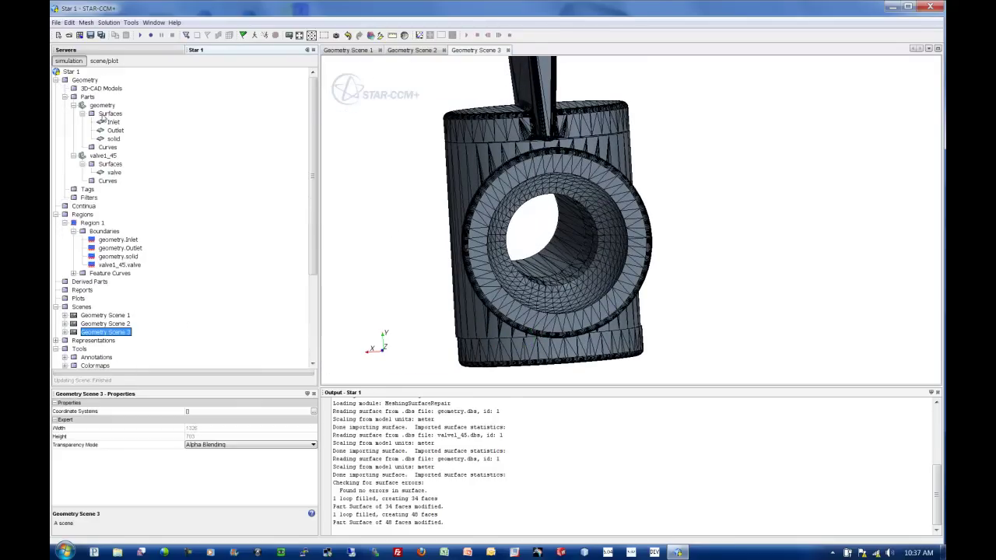
click(102, 105)
ctrl+click(102, 156)
right_click(109, 156)
mouse_move(165, 189)
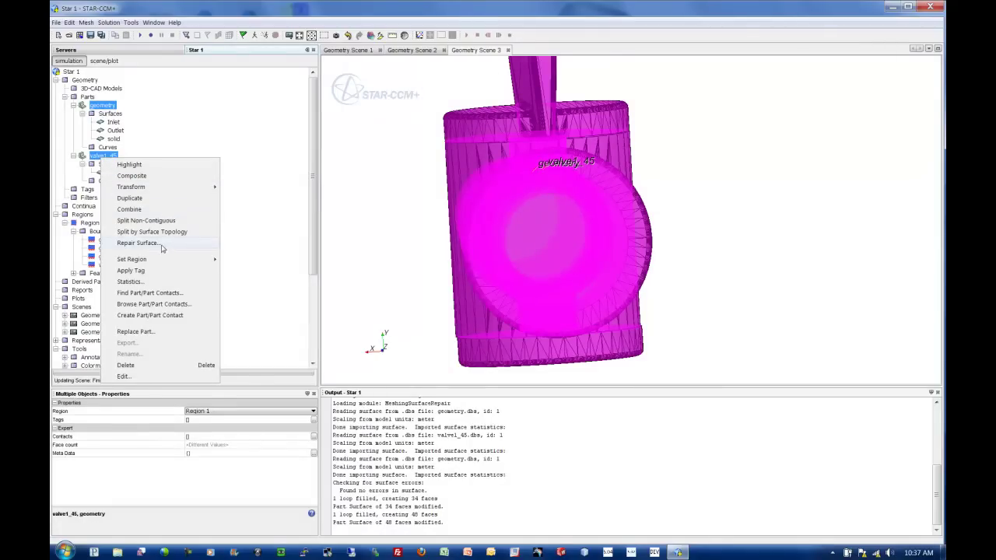
click(162, 244)
click(422, 323)
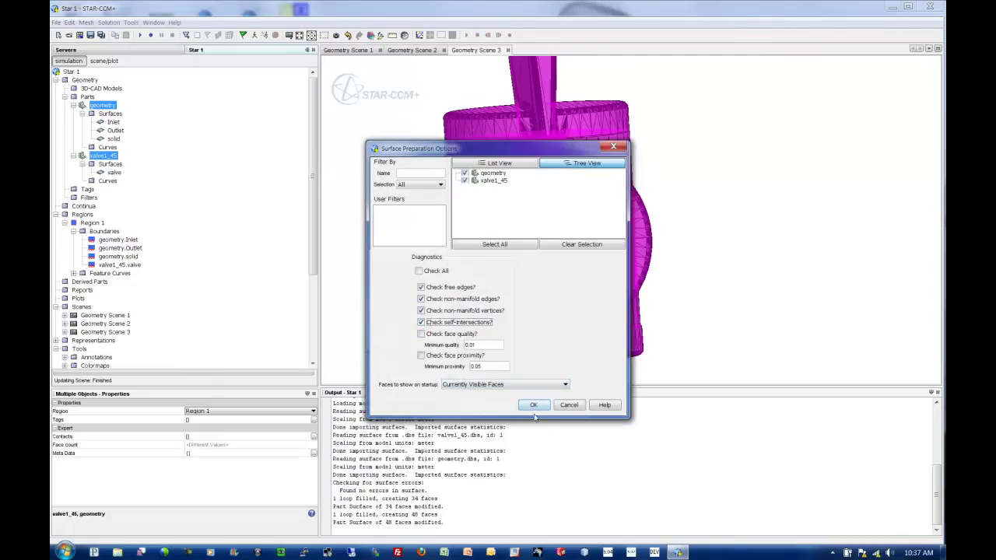
click(534, 405)
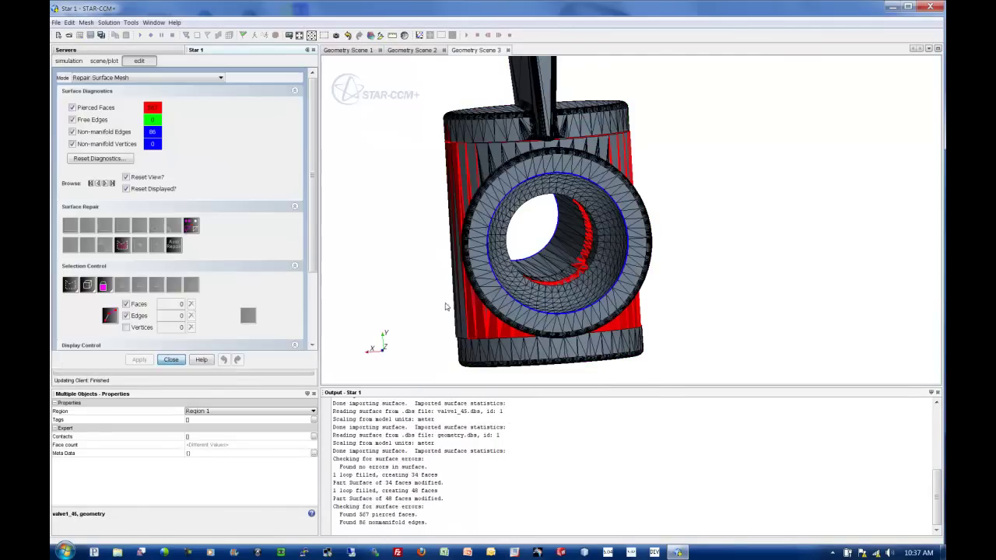
Step: Examine the pierced faces and non-manifold edges around the outlet opening and inside the valve body
drag(443, 319, 349, 302)
scroll(468, 256, up, 4)
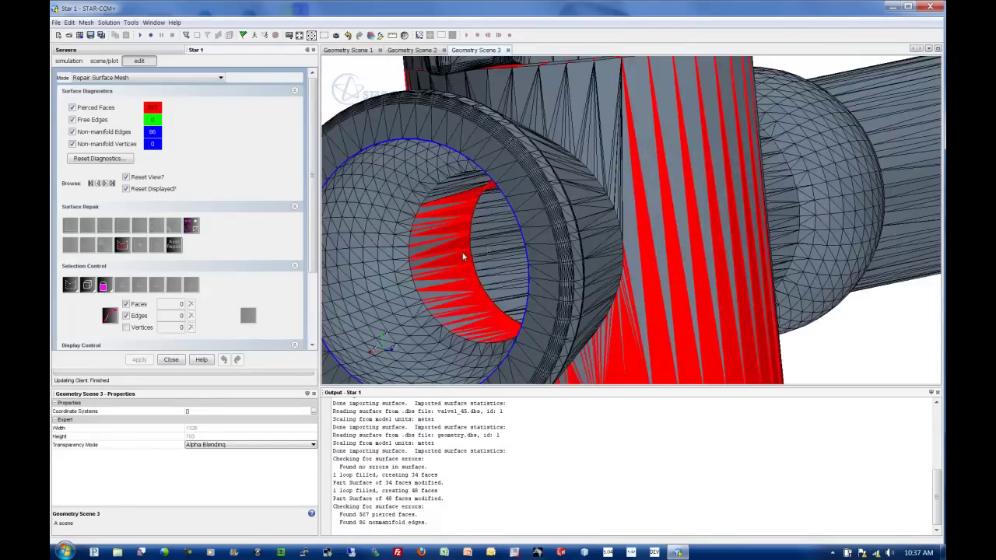
scroll(467, 261, up, 5)
drag(549, 281, 533, 302)
right_drag(662, 249, 572, 294)
scroll(636, 224, up, 6)
drag(632, 224, 605, 231)
scroll(602, 230, down, 9)
right_drag(659, 343, 570, 267)
drag(571, 266, 582, 242)
drag(650, 335, 507, 250)
scroll(718, 326, down, 5)
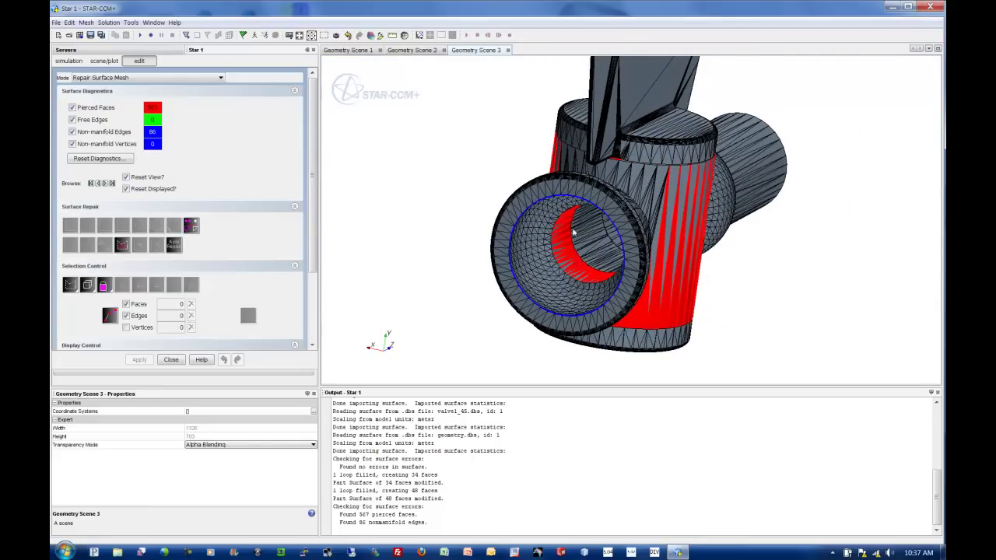
Step: Examine the flagged faces and edges at the inlet end, and leave surface repair to highlight the region's Inlet boundary
drag(578, 251, 505, 267)
drag(676, 257, 386, 234)
drag(635, 278, 565, 298)
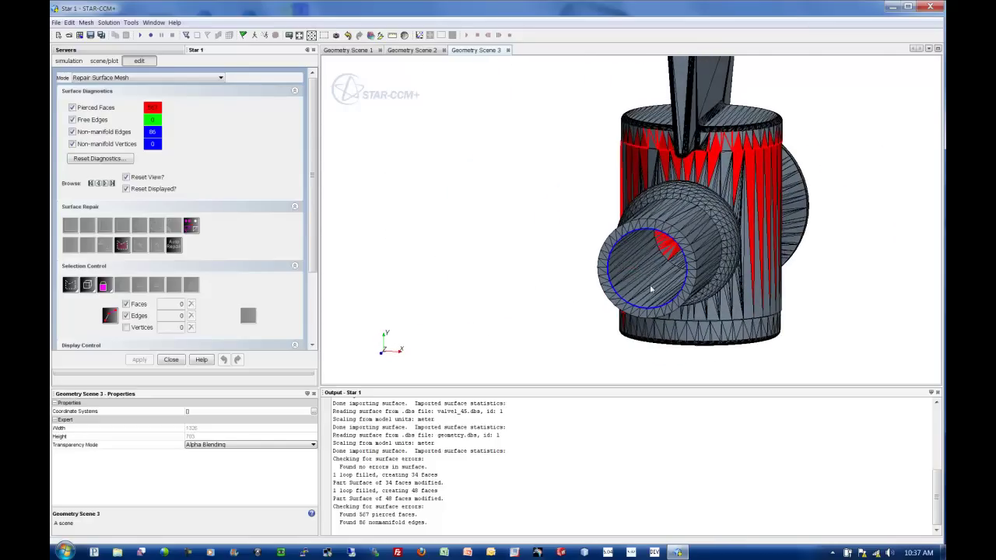
scroll(670, 333, up, 3)
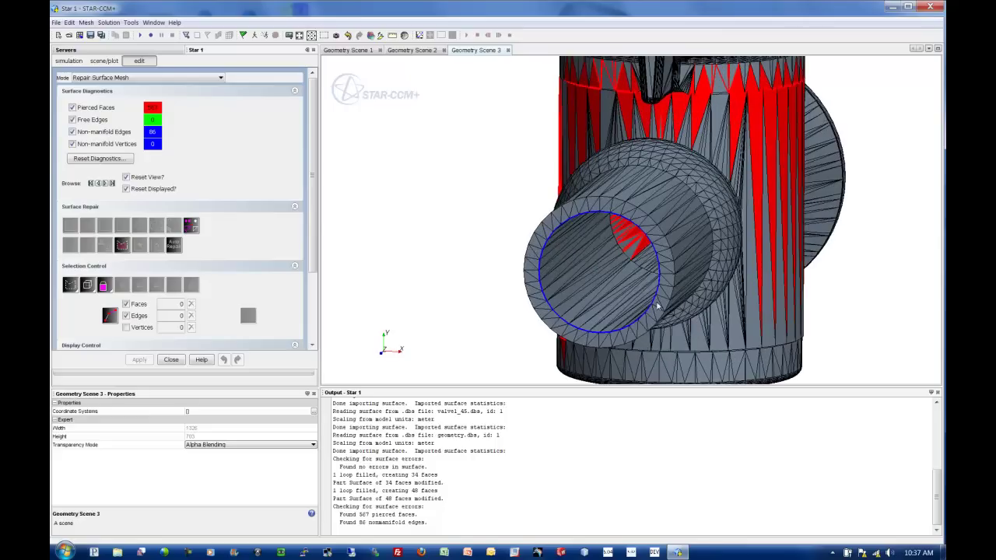
mouse_move(651, 274)
mouse_down()
mouse_move(716, 277)
mouse_move(631, 276)
mouse_up()
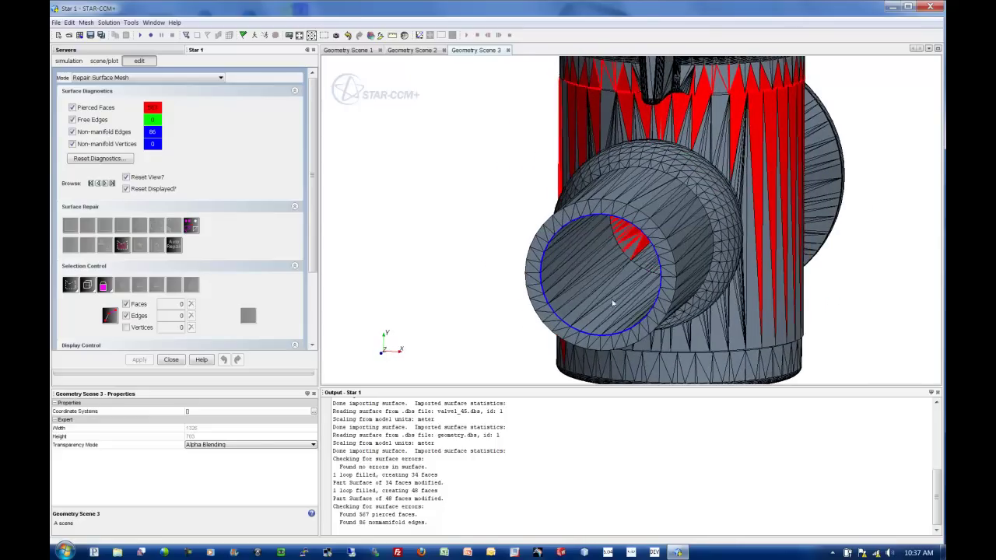
scroll(619, 265, down, 2)
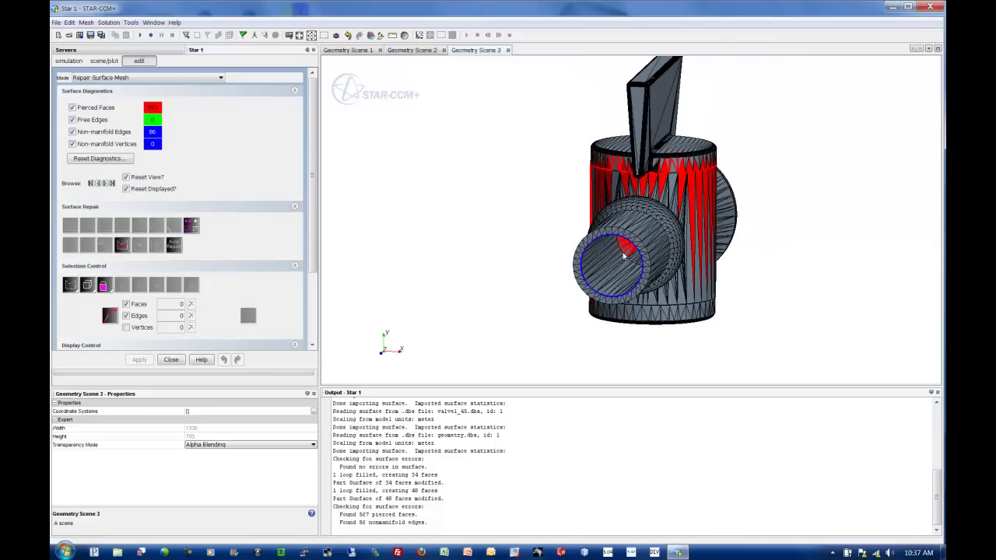
click(174, 360)
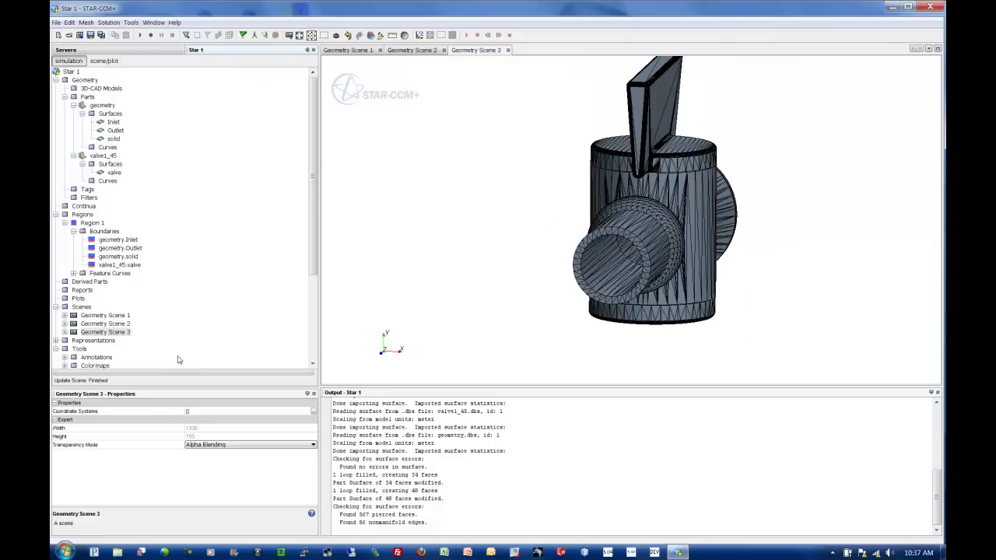
click(123, 242)
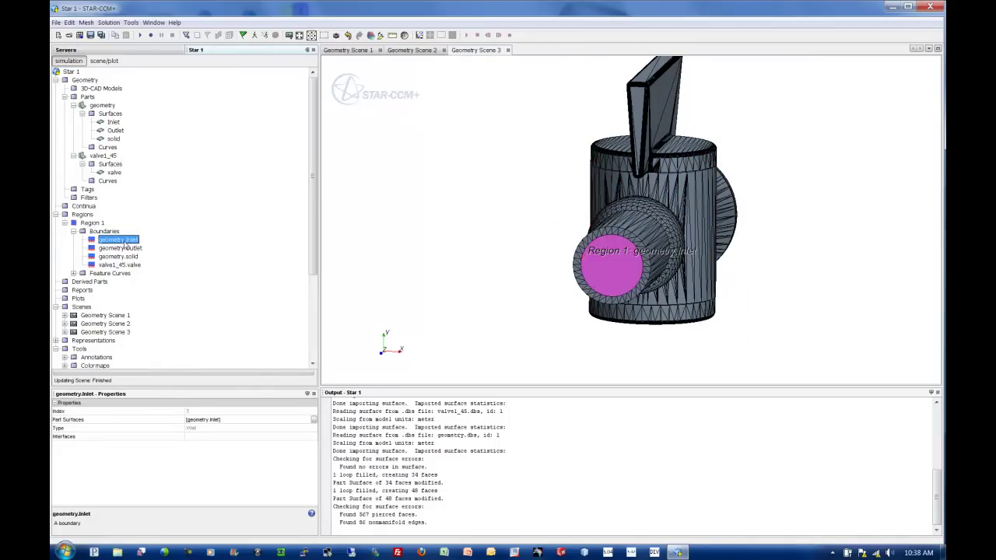
Step: Create a mesh continuum with the Surface Wrapper, Surface Remesher, Polyhedral Mesher, Prism Layer Mesher and Extruder models enabled
right_click(82, 207)
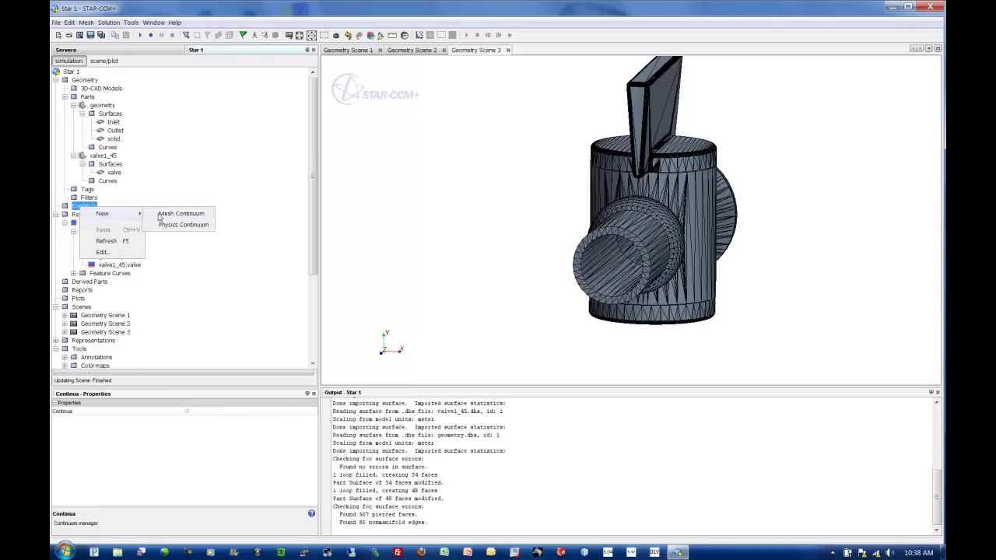
click(161, 214)
right_click(94, 224)
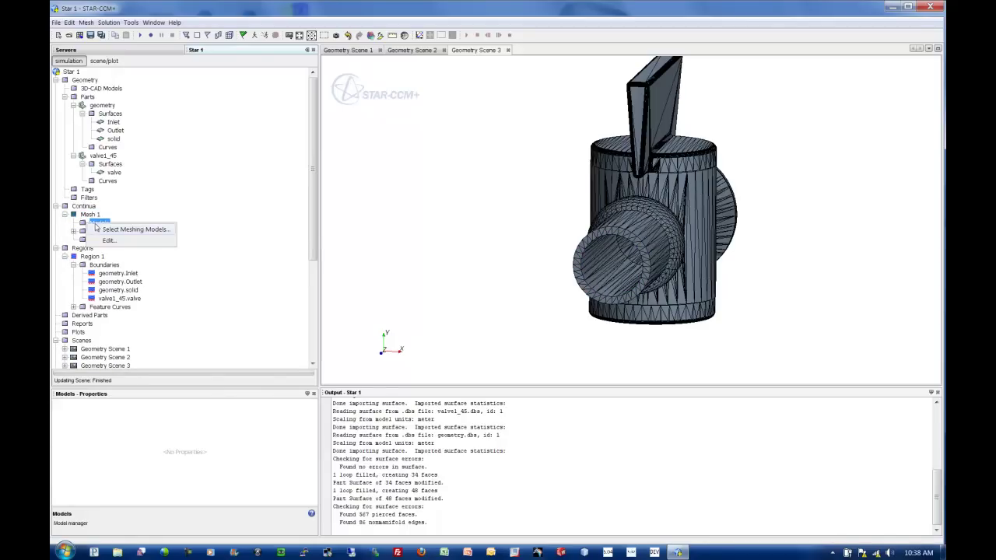
click(99, 229)
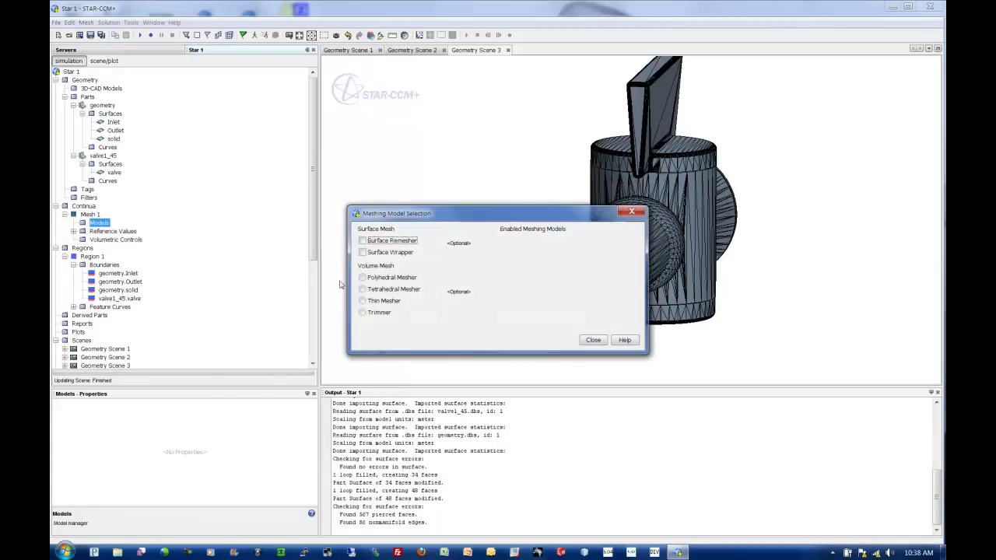
click(380, 252)
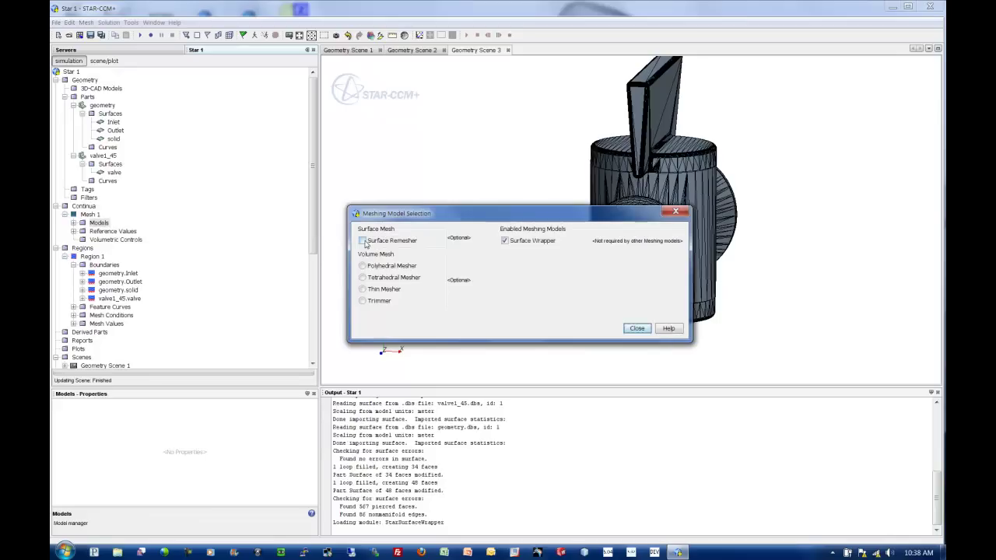
click(363, 241)
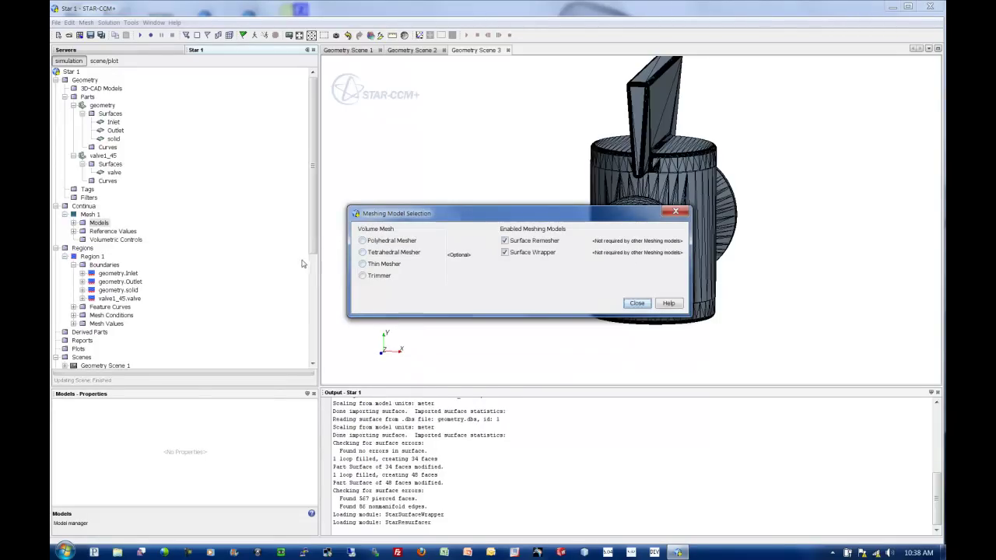
click(364, 241)
click(363, 242)
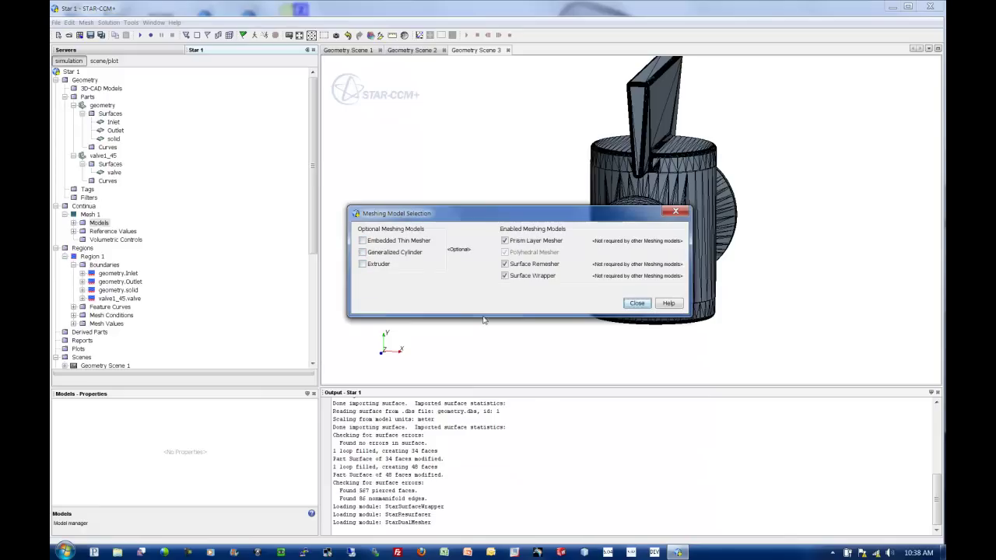
click(362, 265)
click(636, 315)
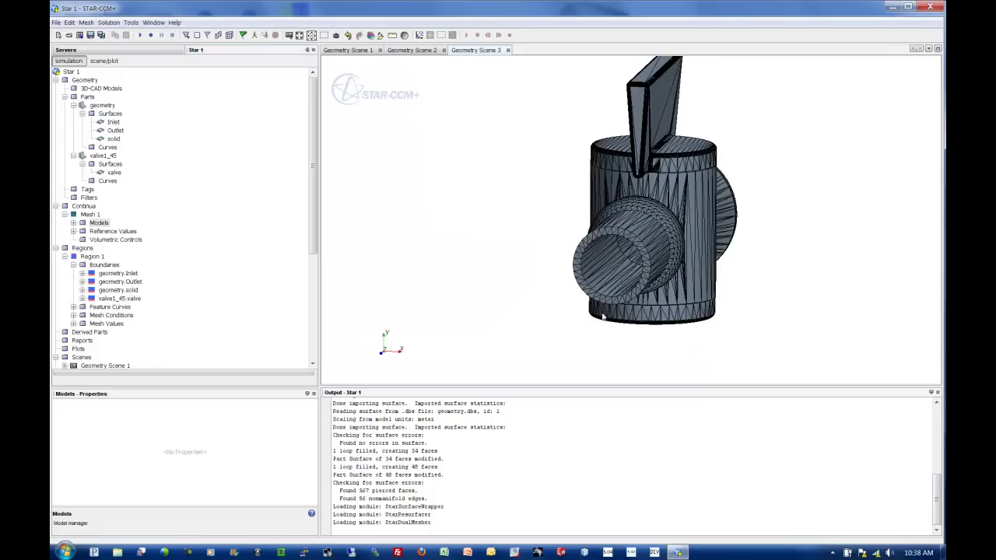
Step: List the enabled models and reference values of Mesh 1, and display the Base Size property
click(97, 223)
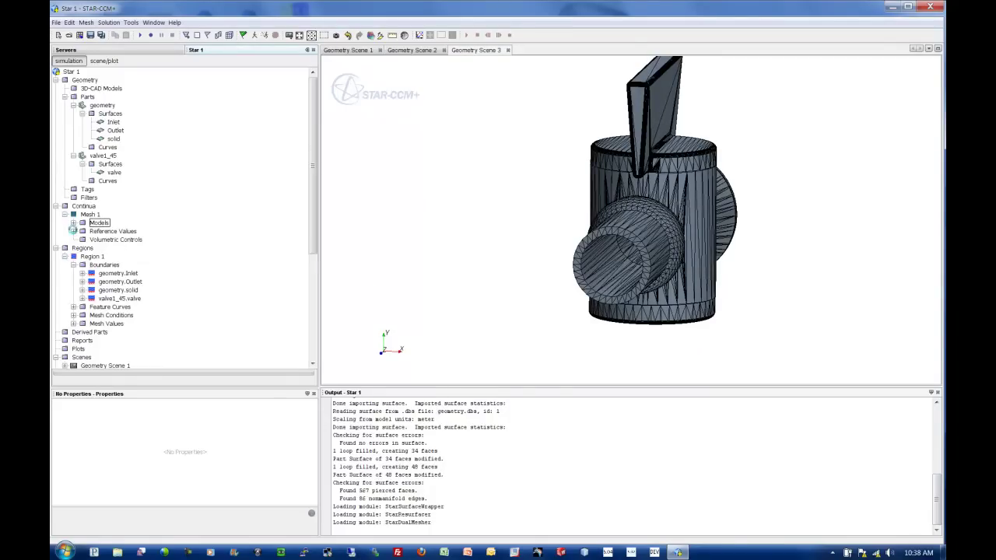
click(73, 222)
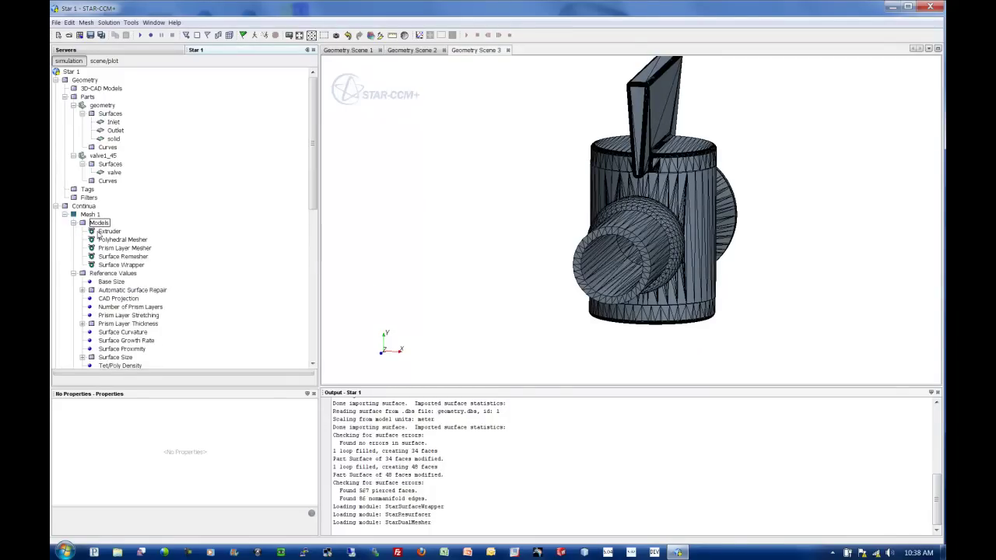
scroll(91, 265, down, 7)
scroll(92, 217, up, 1)
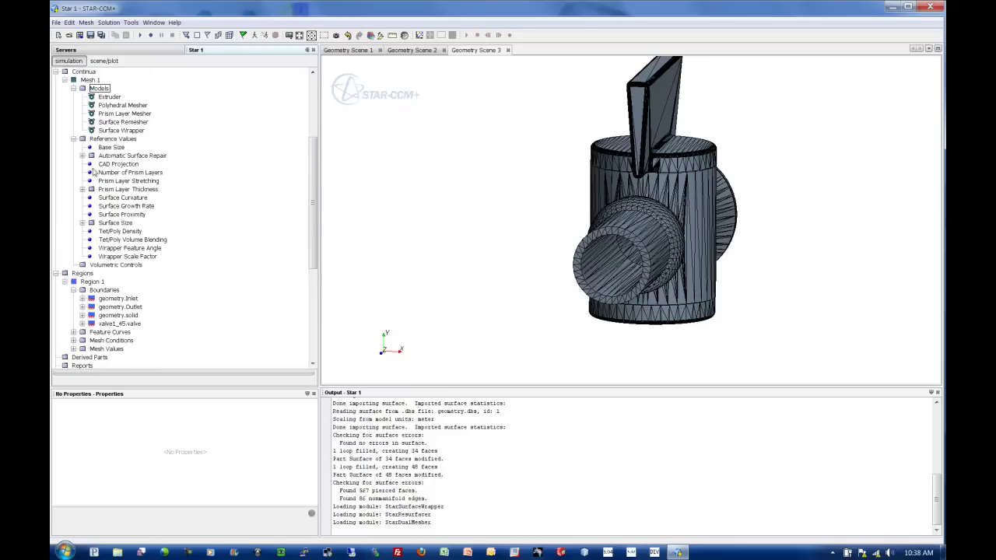
click(109, 147)
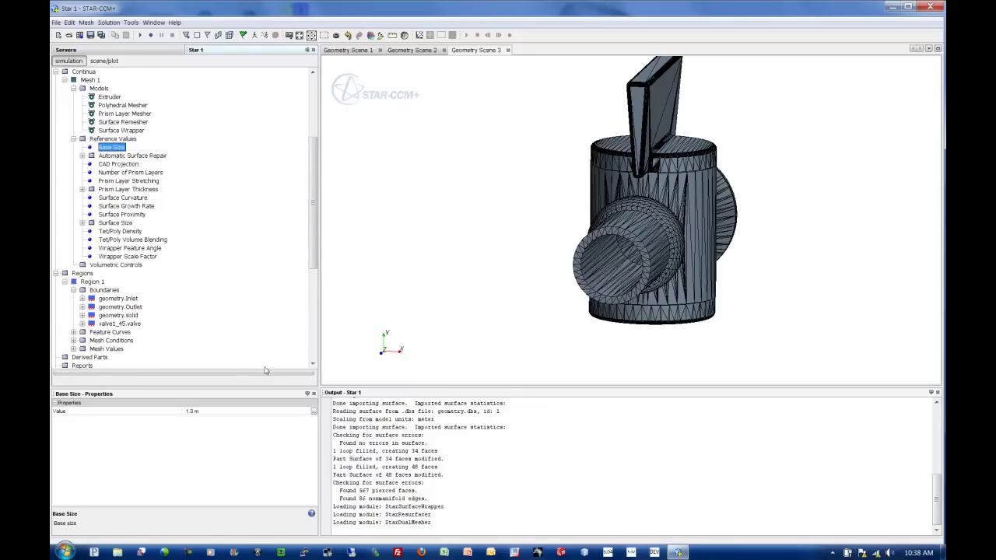
Step: Measure a distance at the inlet pipe's opening to check the scale of the model
scroll(647, 246, up, 5)
drag(593, 289, 567, 301)
scroll(568, 302, up, 5)
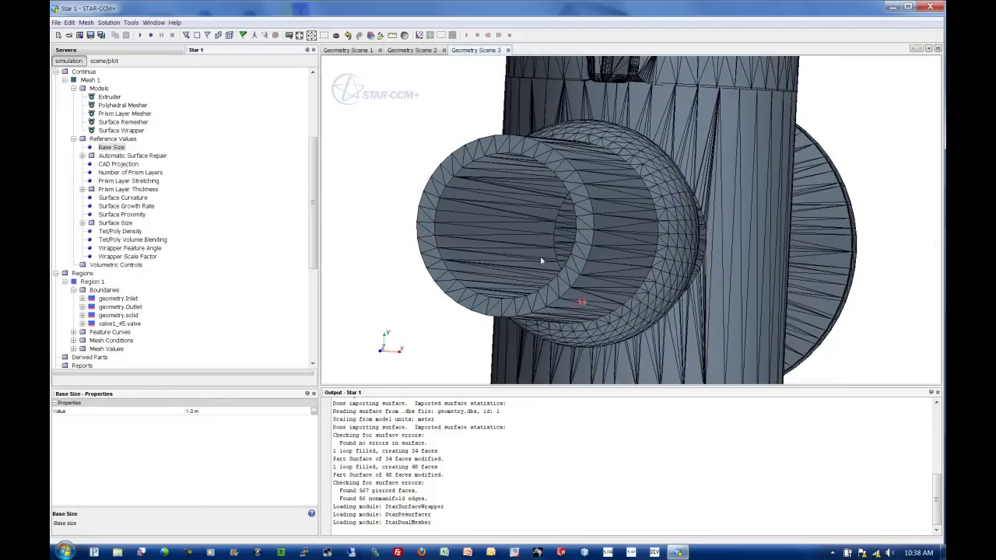
click(381, 36)
click(393, 35)
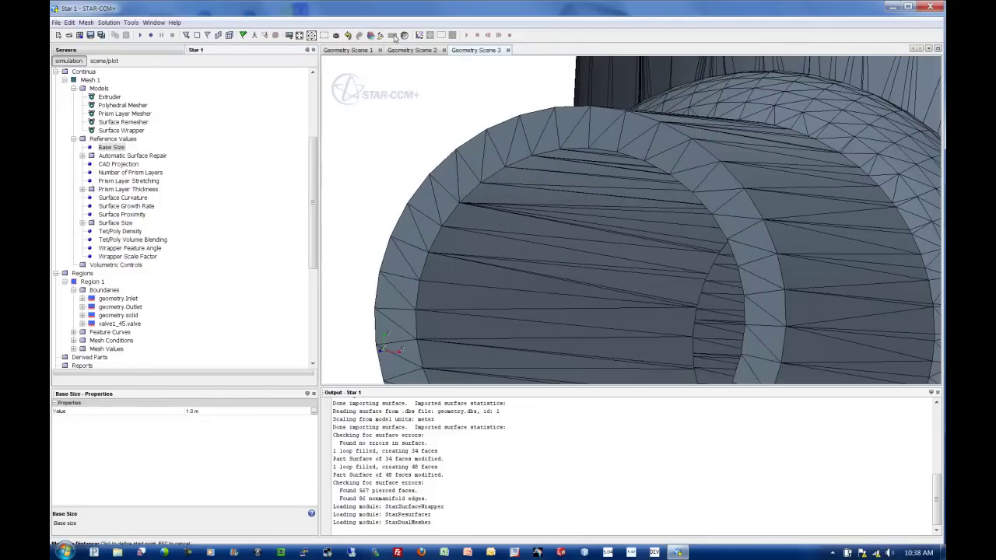
click(534, 160)
key(Escape)
scroll(479, 157, down, 3)
scroll(481, 162, down, 4)
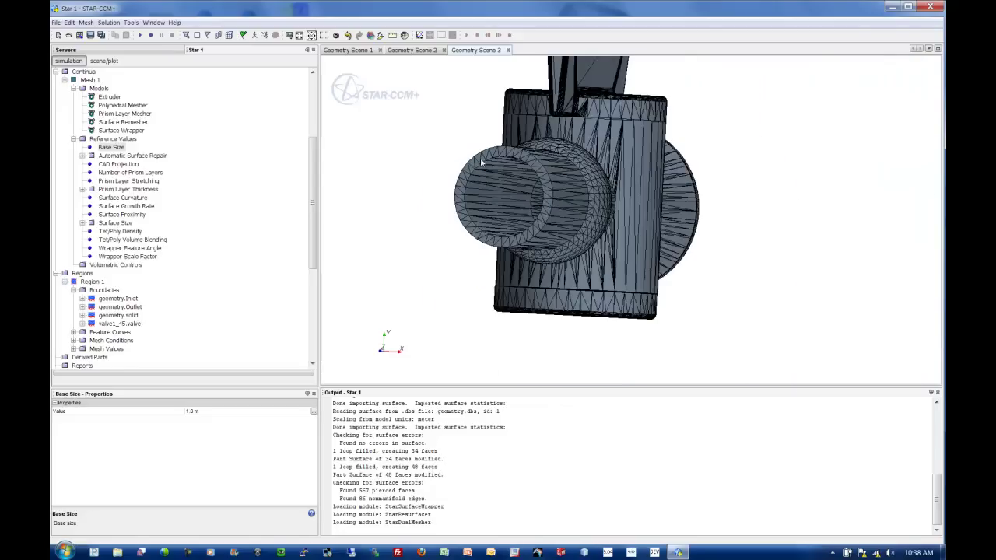
Step: Scale geometry and valve1_45 uniformly by a factor of 0.01 in the Laboratory coordinate system, and refit the scene
click(56, 72)
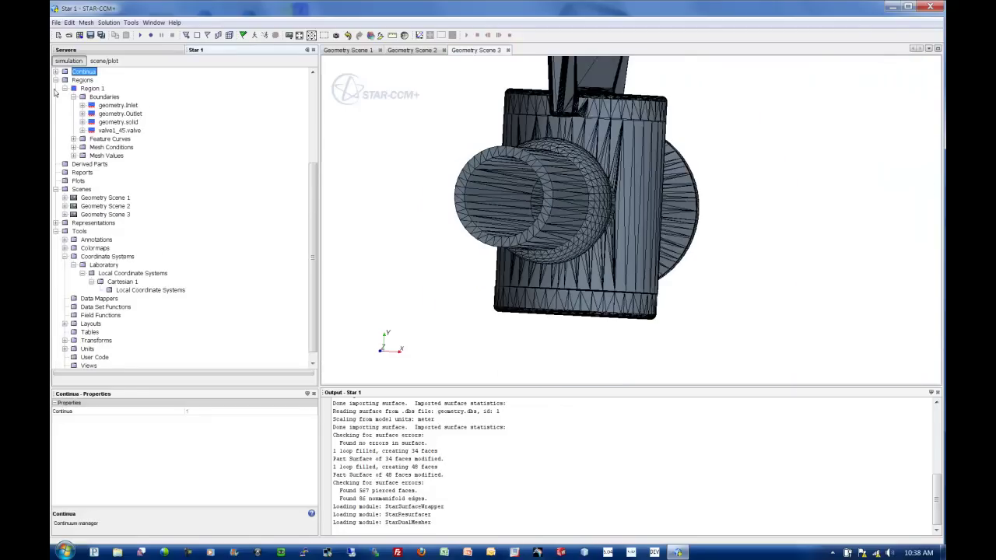
click(85, 107)
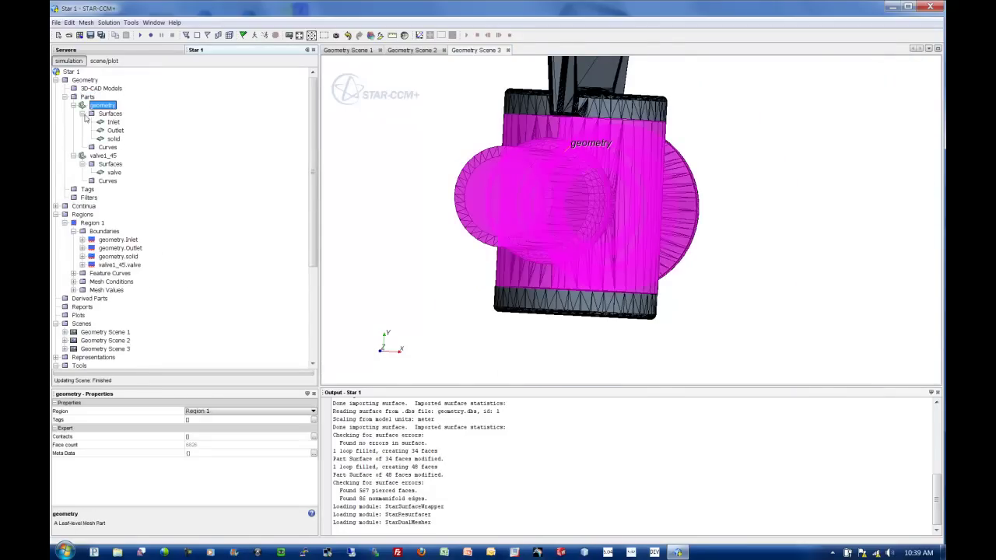
ctrl+click(95, 156)
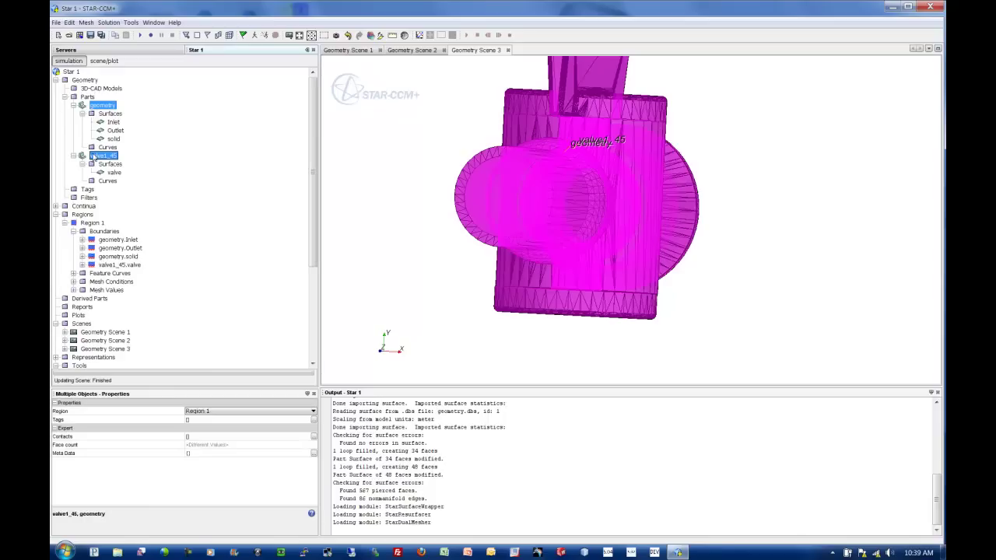
right_click(95, 156)
mouse_move(192, 184)
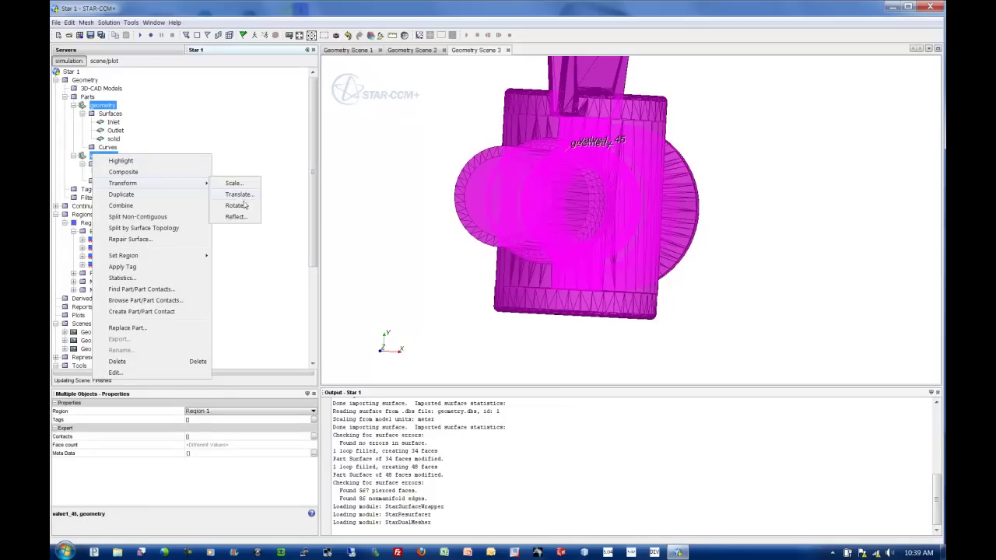
click(495, 270)
text(.01)
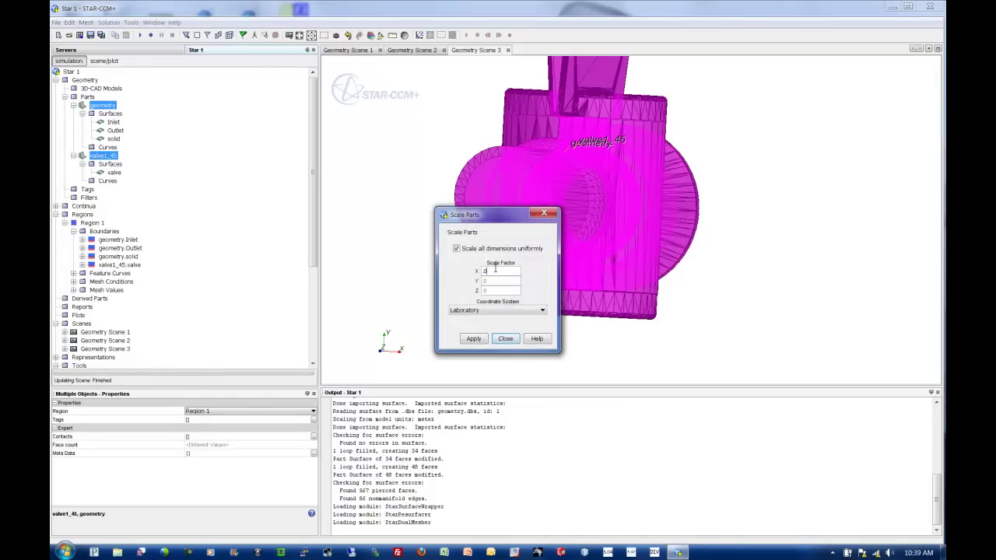
click(475, 339)
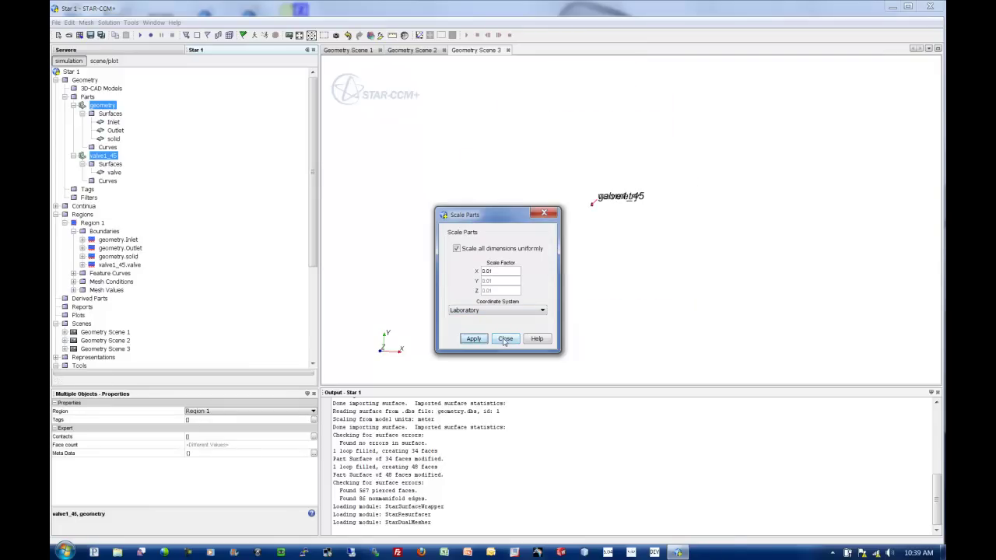
click(505, 340)
key(r)
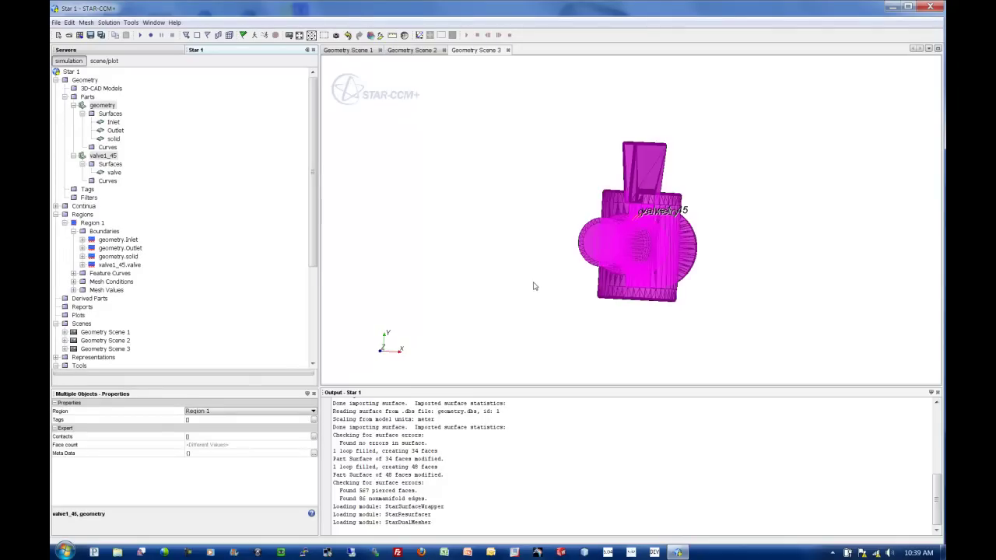
Step: Measure between neighbouring mesh vertices on the inner rim of the inlet pipe's opening
drag(561, 281, 384, 253)
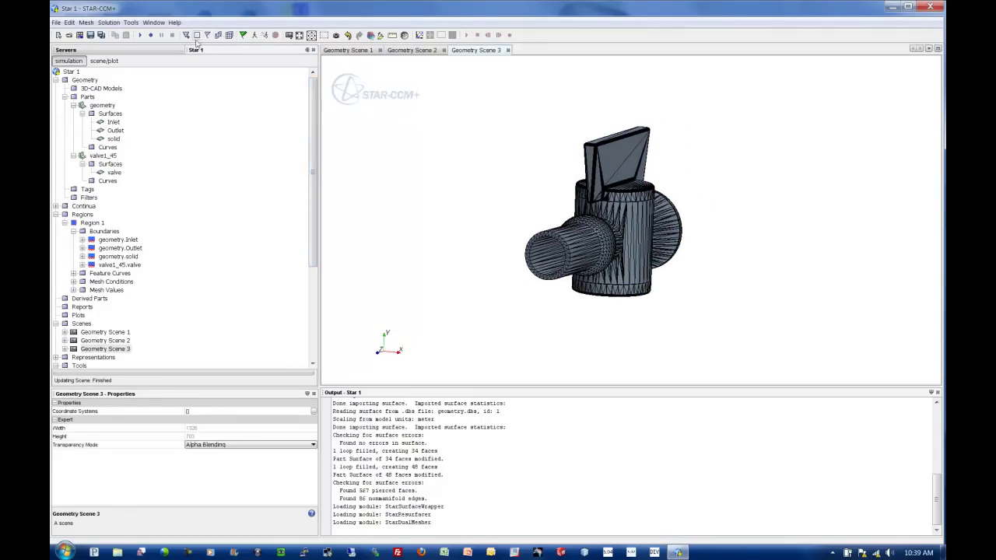
click(56, 206)
scroll(516, 271, up, 10)
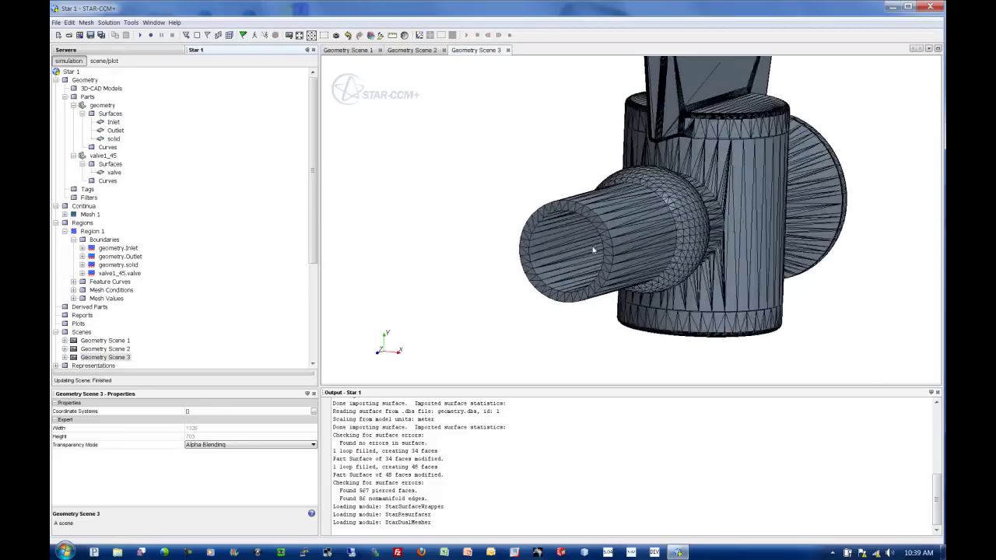
click(393, 36)
click(462, 166)
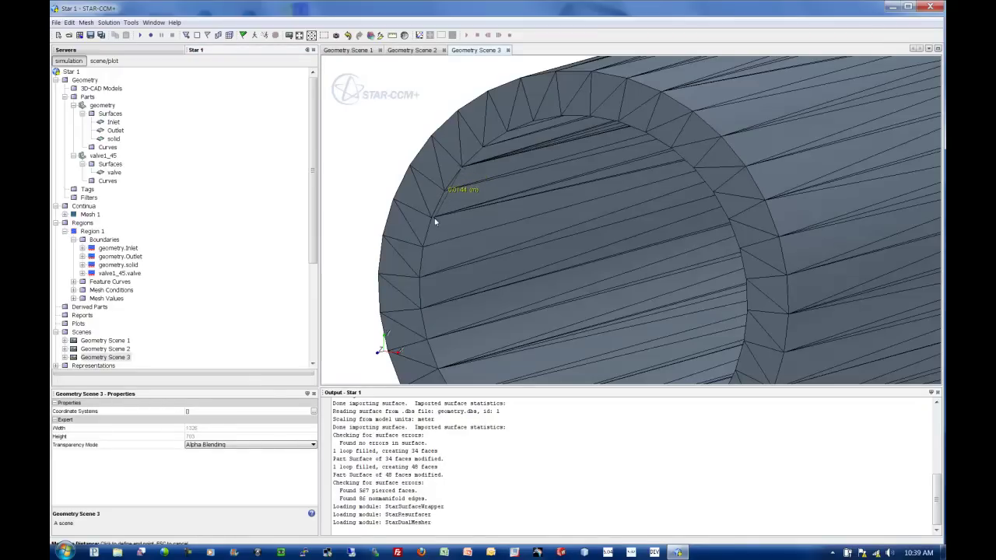
key(Escape)
Step: Set the Base Size reference value of Mesh 1 to 7 mm
click(65, 215)
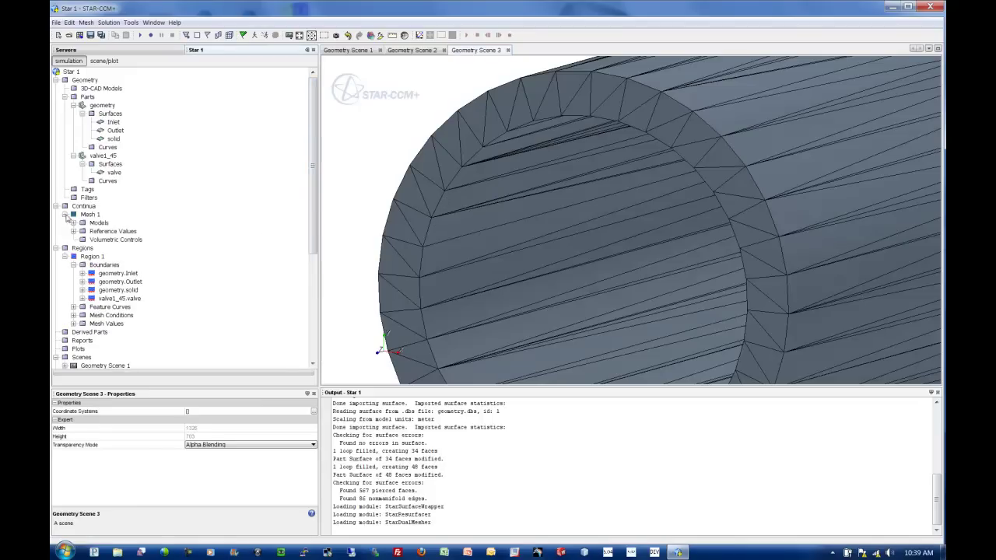
click(74, 232)
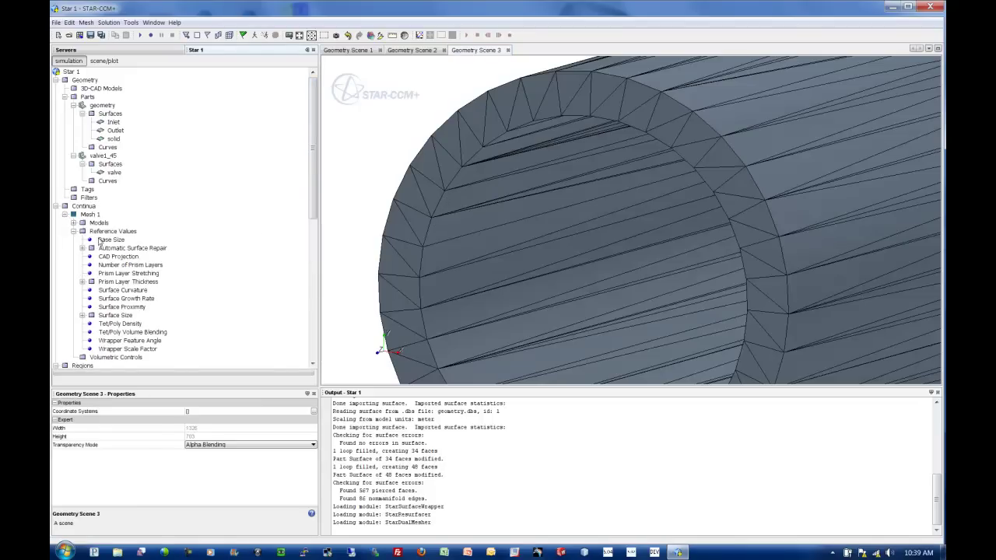
click(99, 241)
click(226, 411)
text(7)
key(Return)
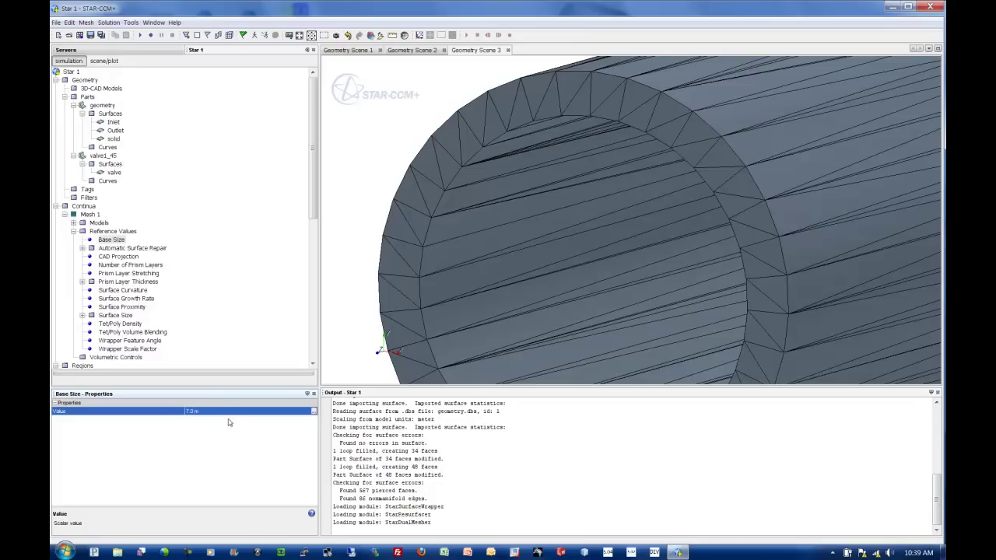
click(233, 411)
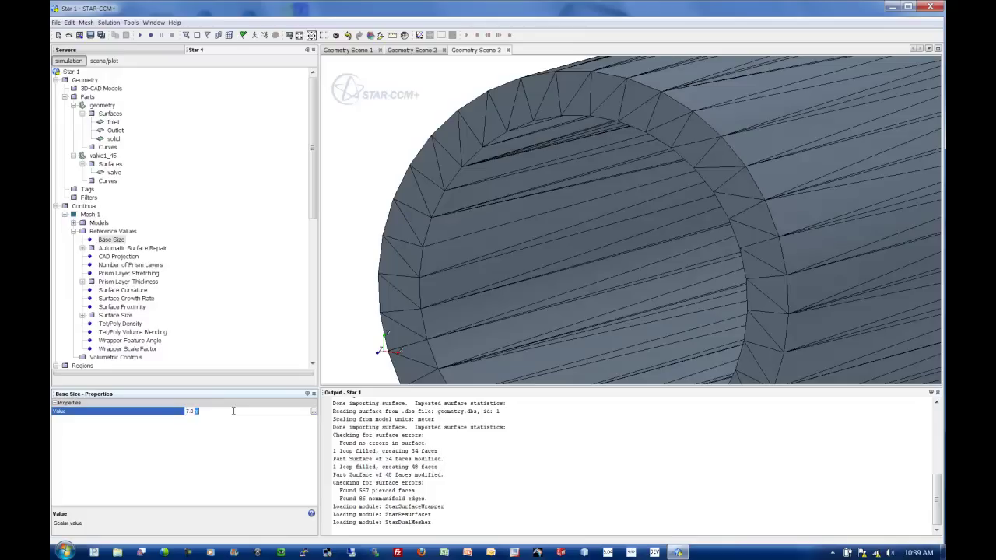
key(Return)
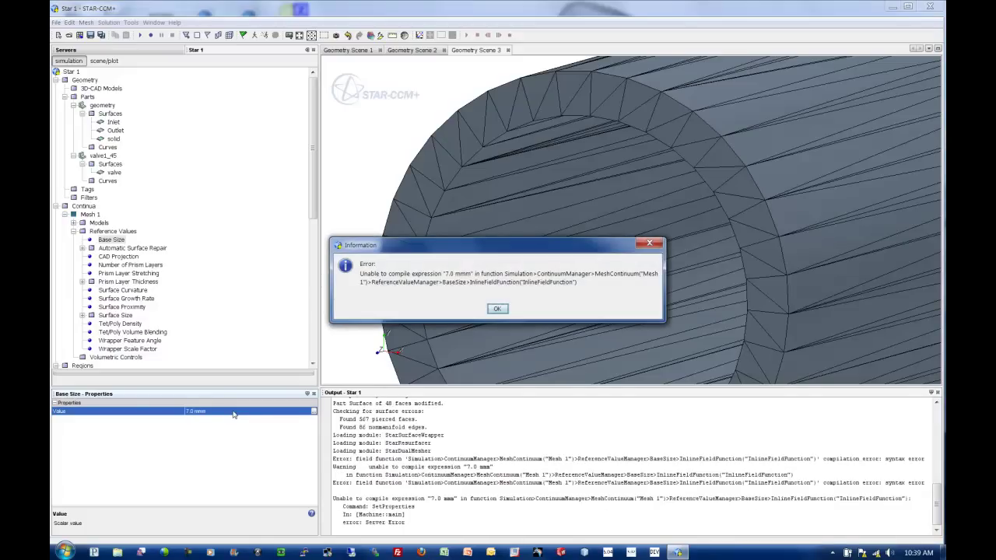
key(Return)
click(231, 412)
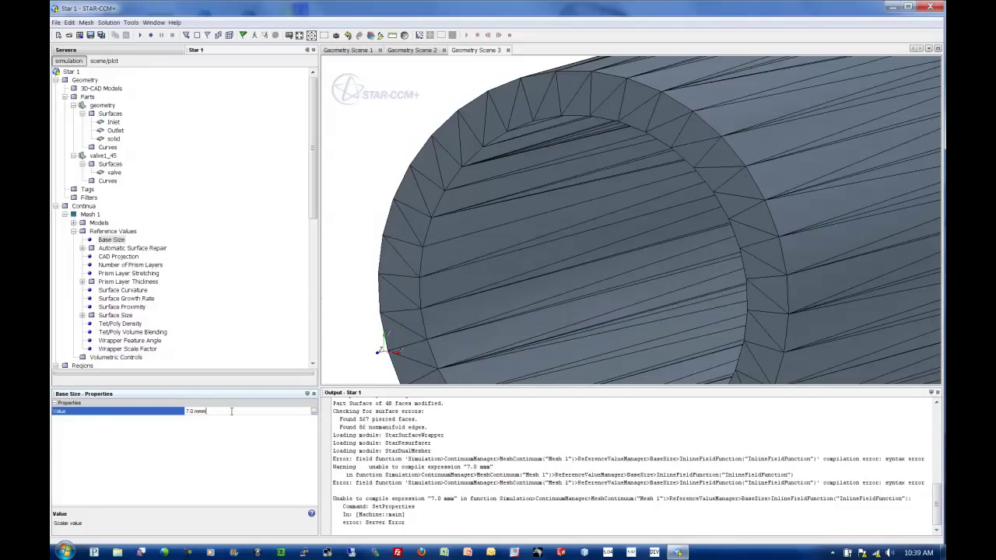
key(Return)
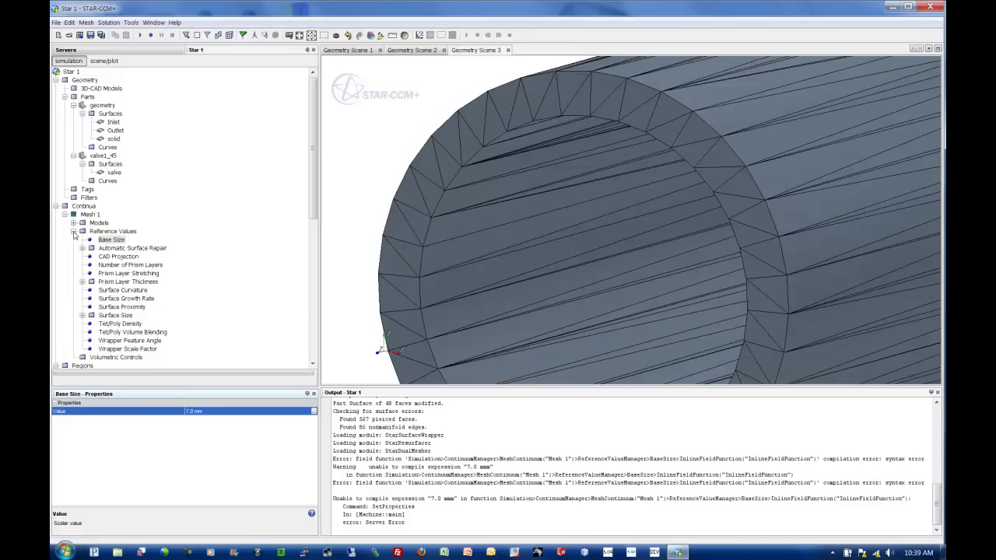
Step: Collapse the geometry and valve1_45 part branches, and review the Base Size and CAD Projection properties of Mesh 1
click(109, 257)
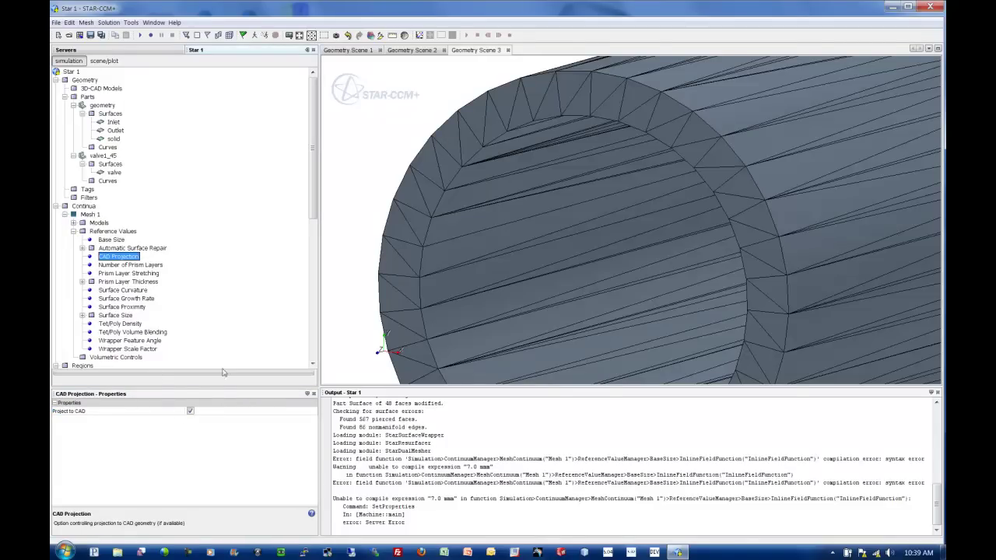
scroll(512, 227, down, 5)
drag(514, 266, 471, 244)
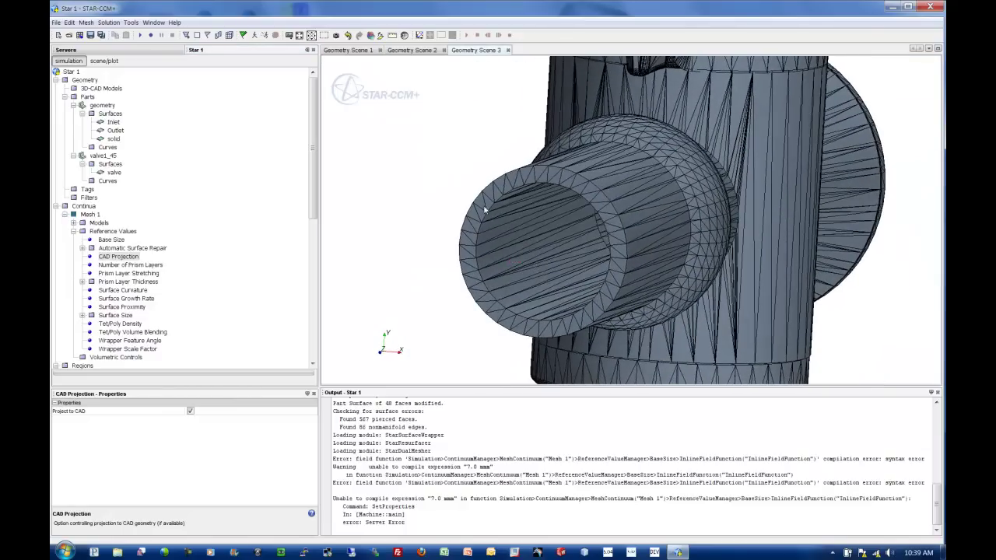
click(103, 155)
click(101, 105)
click(74, 105)
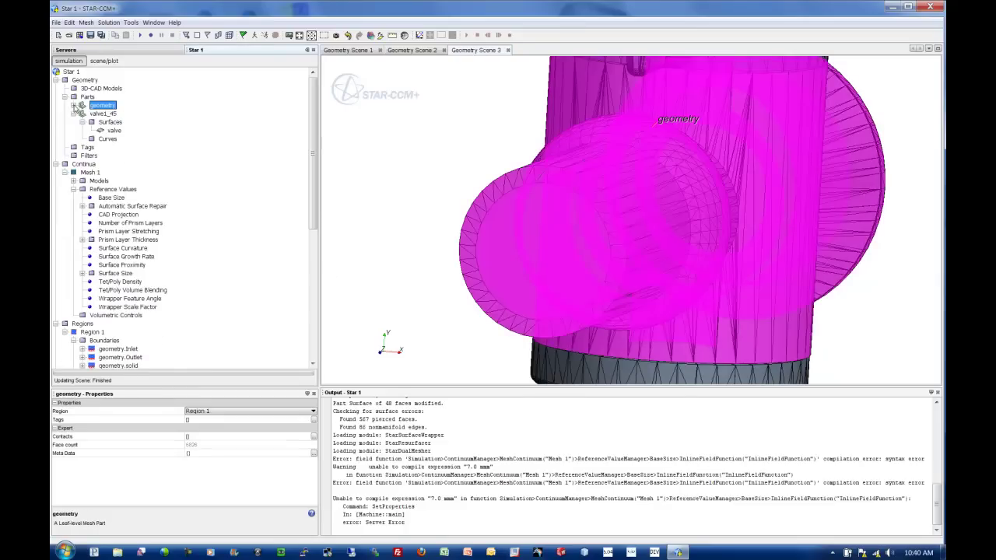
click(73, 114)
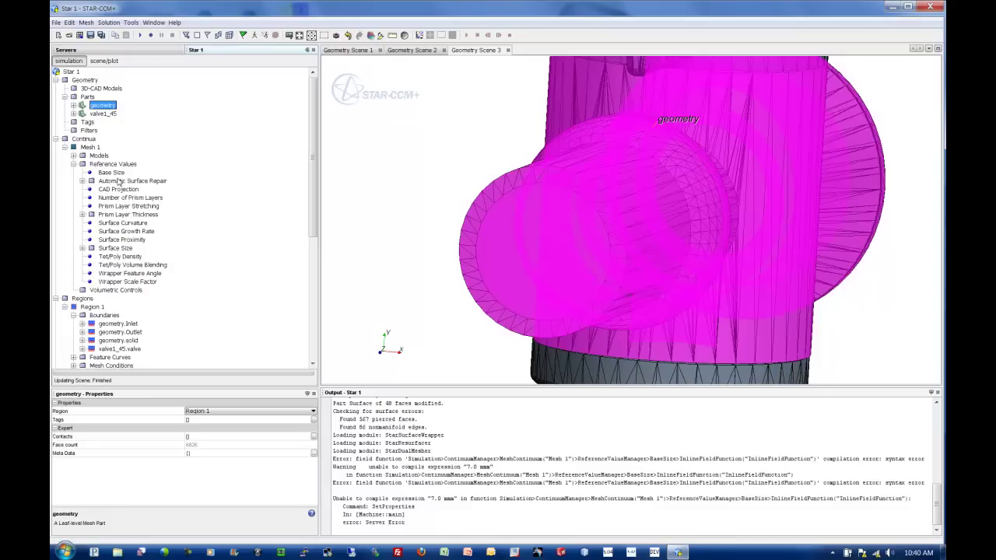
click(112, 173)
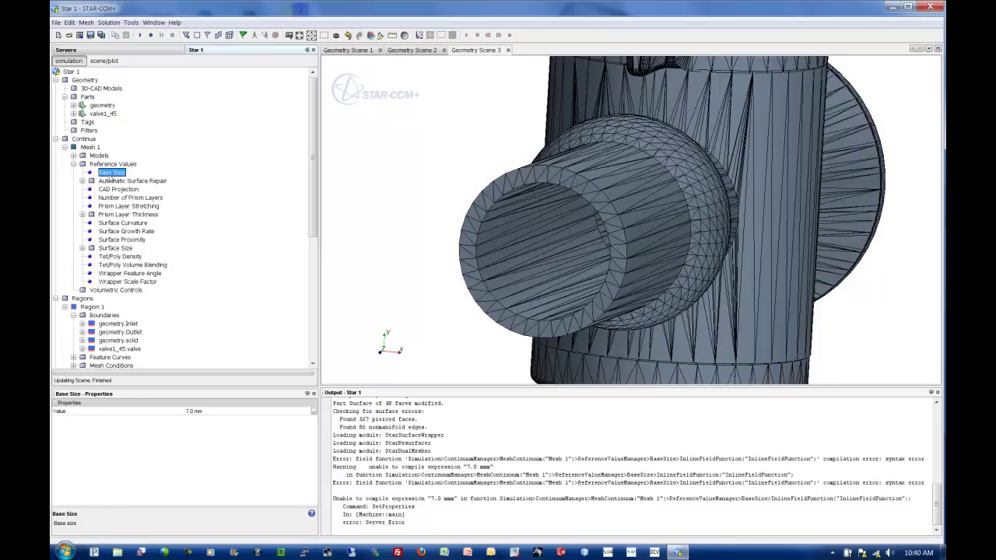
click(107, 190)
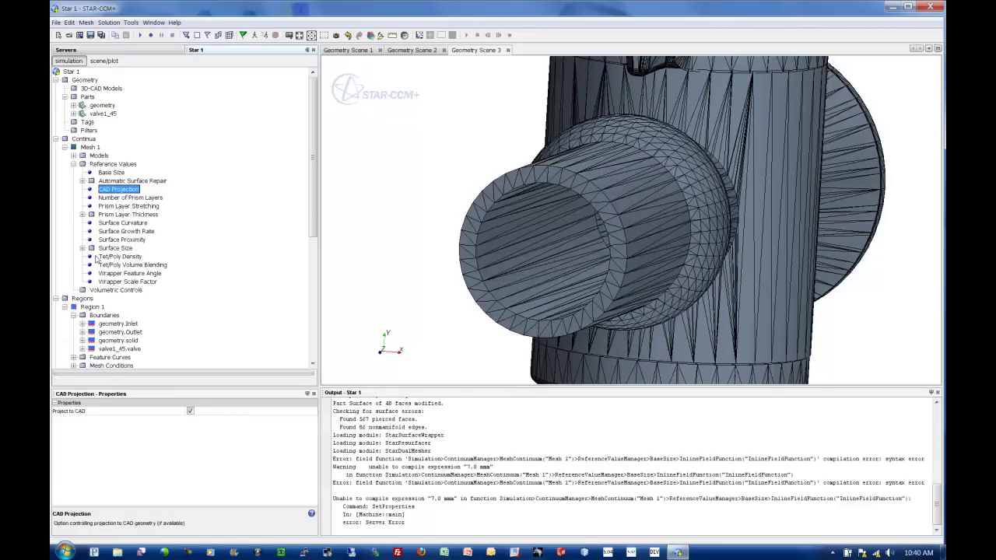
Step: Set the relative prism layer thickness of Mesh 1 to 20 percent of base
click(82, 215)
click(110, 223)
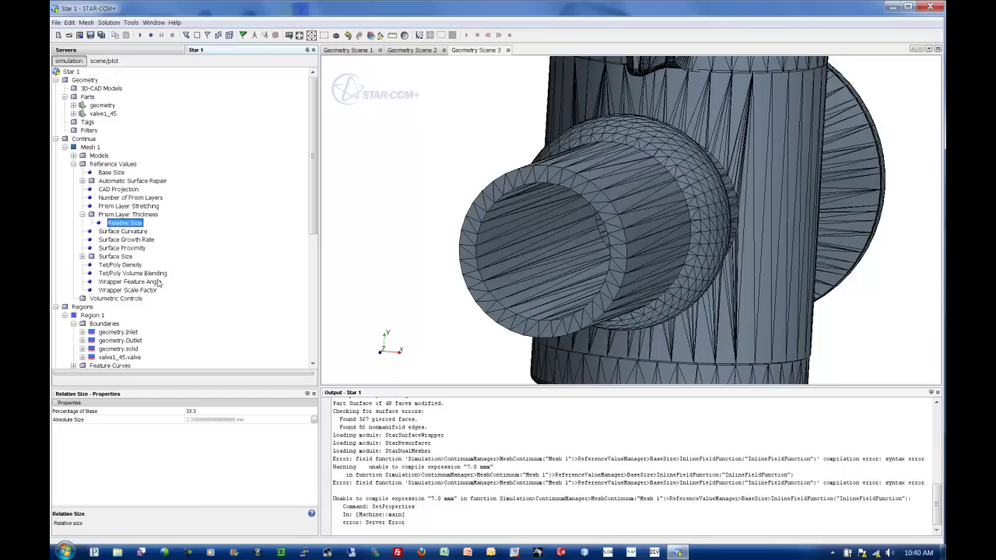
click(200, 413)
text(2)
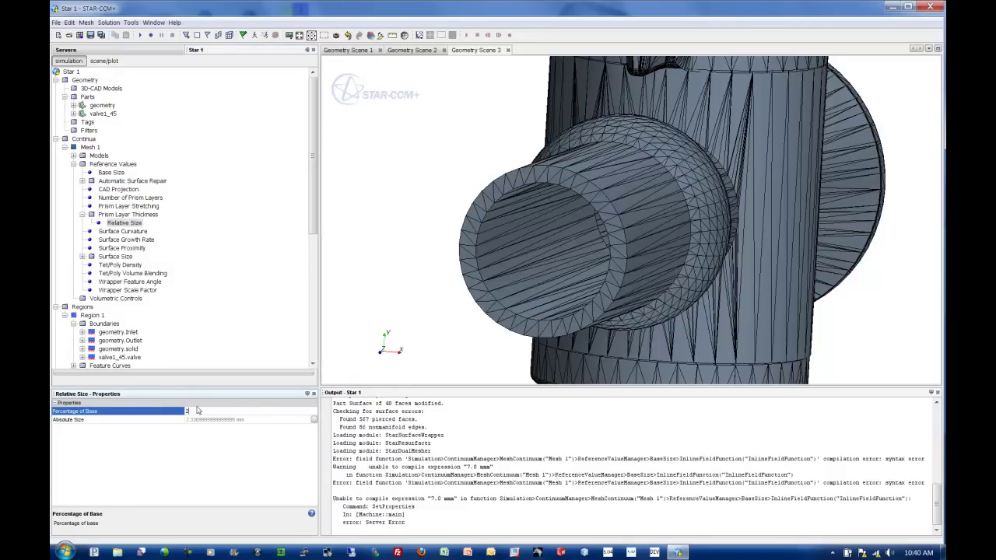
text(0)
key(Return)
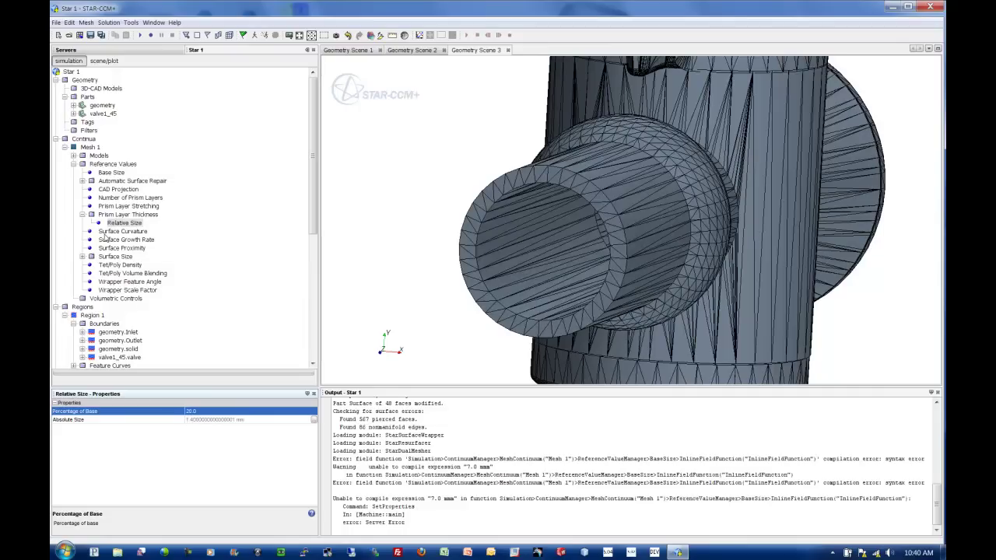
Step: Assign an inlet boundary type to geometry.Inlet and set the geometry.Outlet boundary to Pressure Outlet
click(116, 333)
click(225, 428)
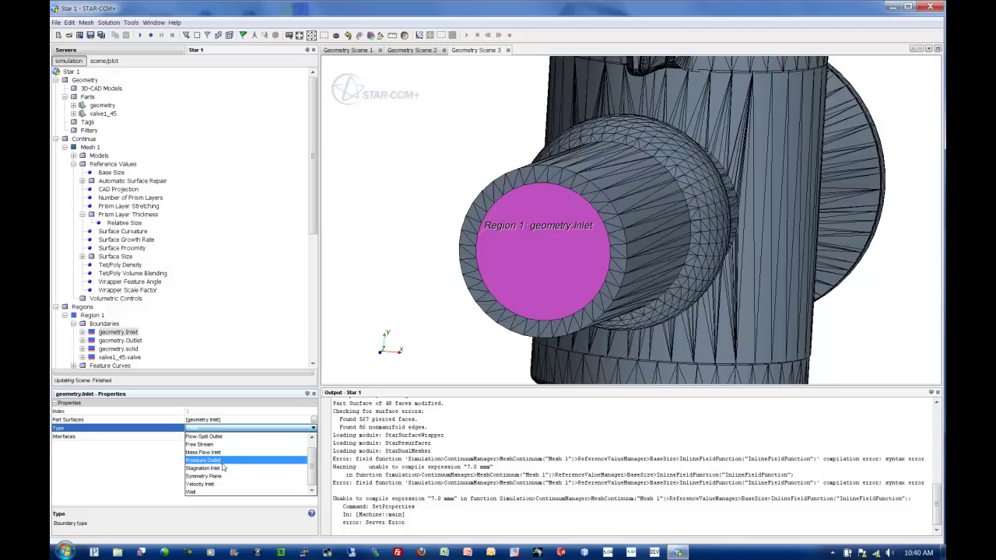
click(224, 459)
click(131, 340)
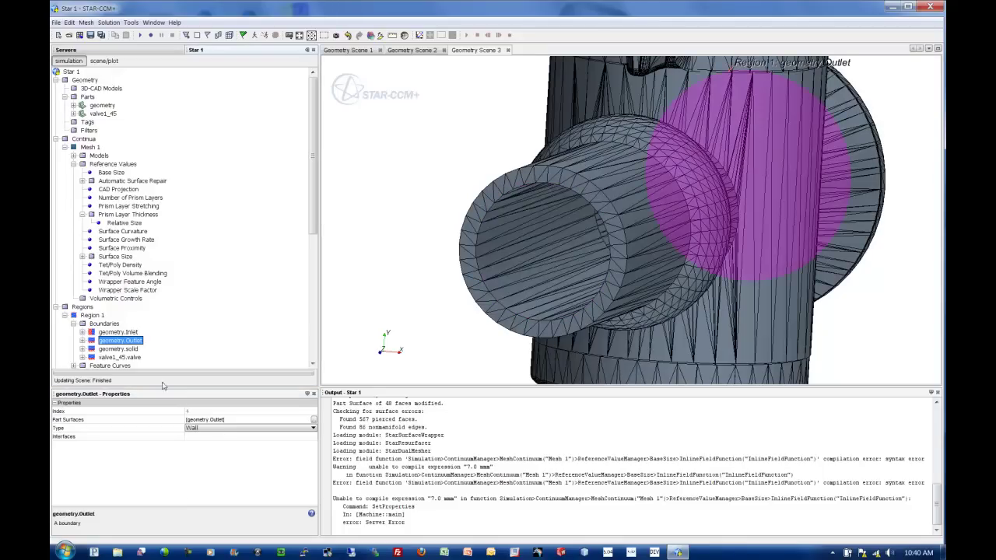
click(220, 430)
click(219, 463)
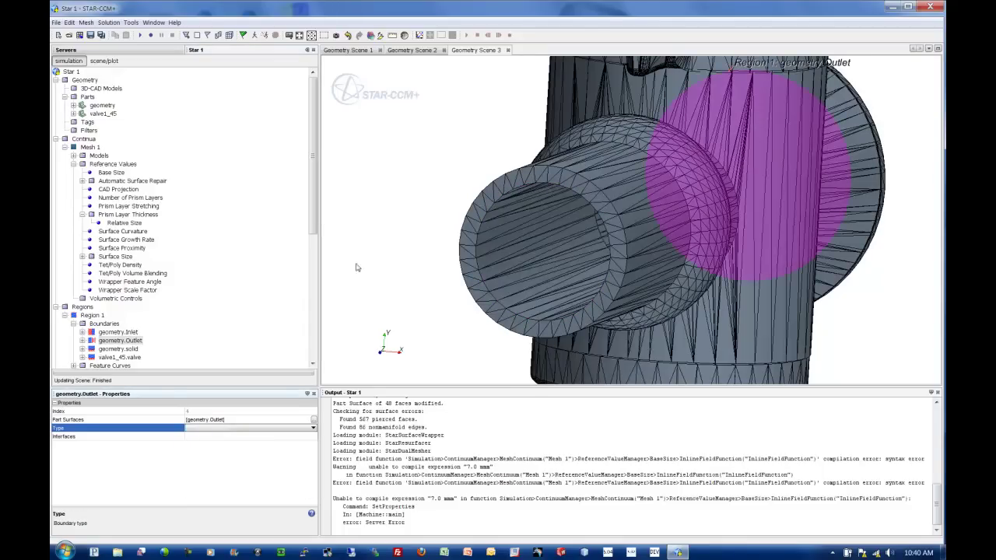
Step: Set the Extrusion Type in the geometry.Outlet boundary's mesh conditions to Constant rate normal
scroll(445, 185, down, 4)
drag(520, 191, 451, 194)
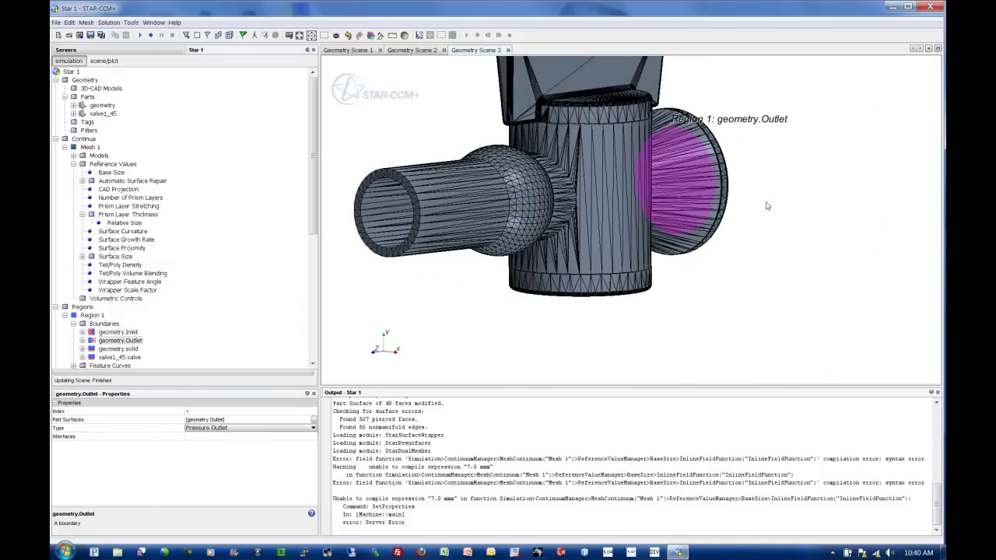
click(83, 342)
click(91, 349)
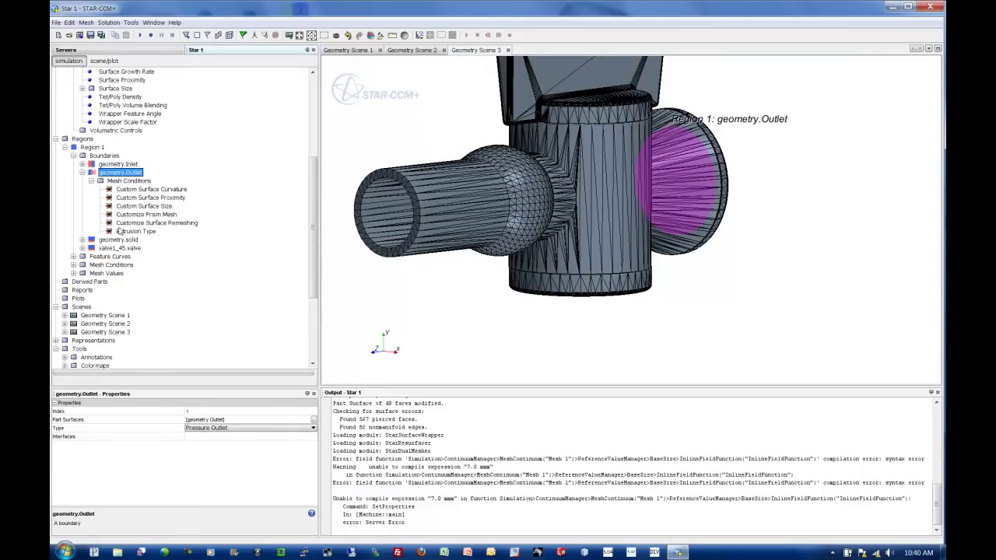
click(124, 231)
click(198, 413)
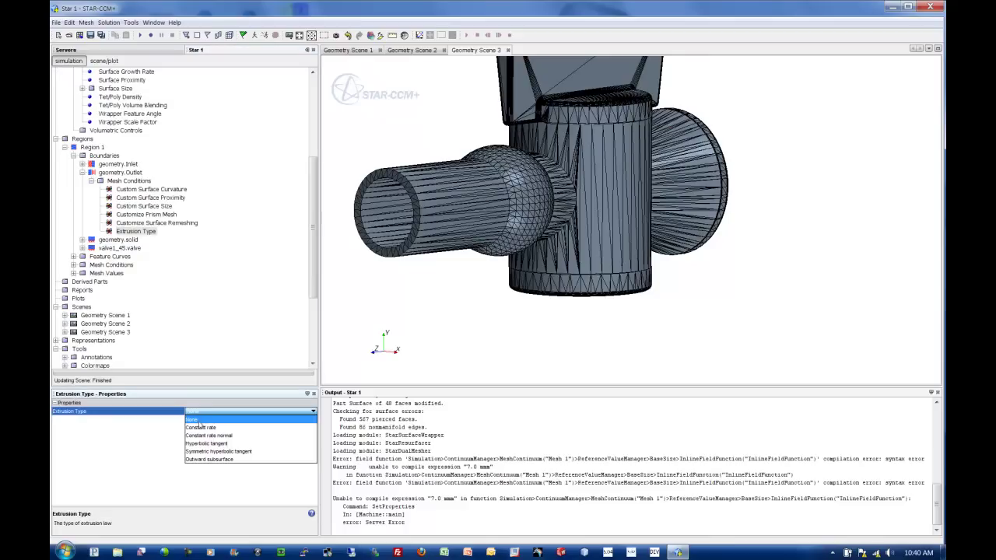
click(200, 436)
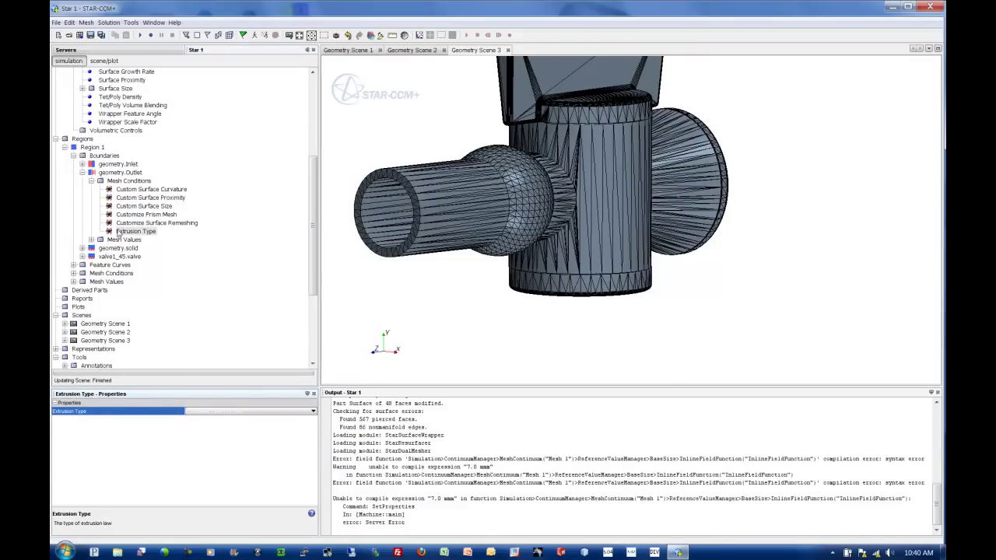
Step: Set the outlet's normal extrusion parameters to 10 layers and a magnitude of 70 mm
click(91, 240)
click(124, 249)
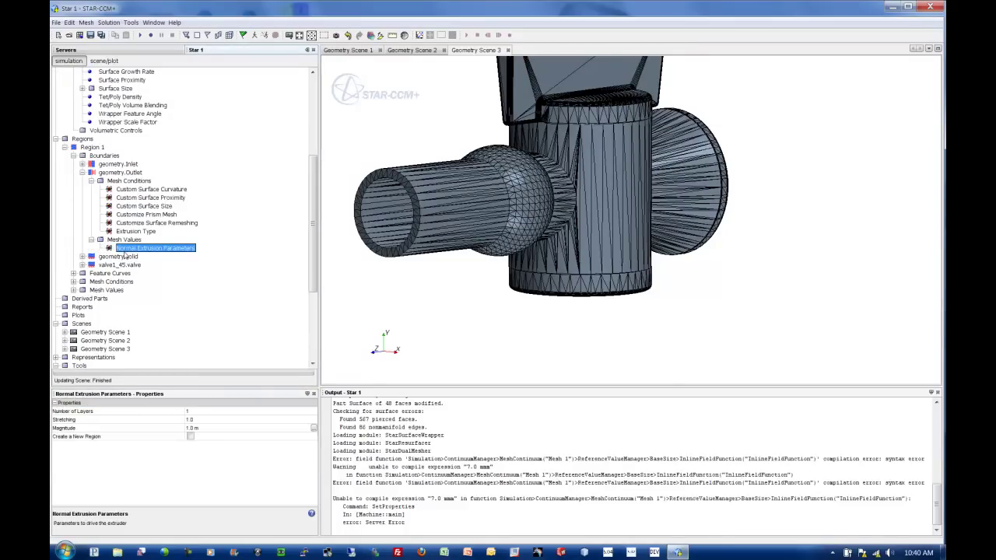
click(210, 413)
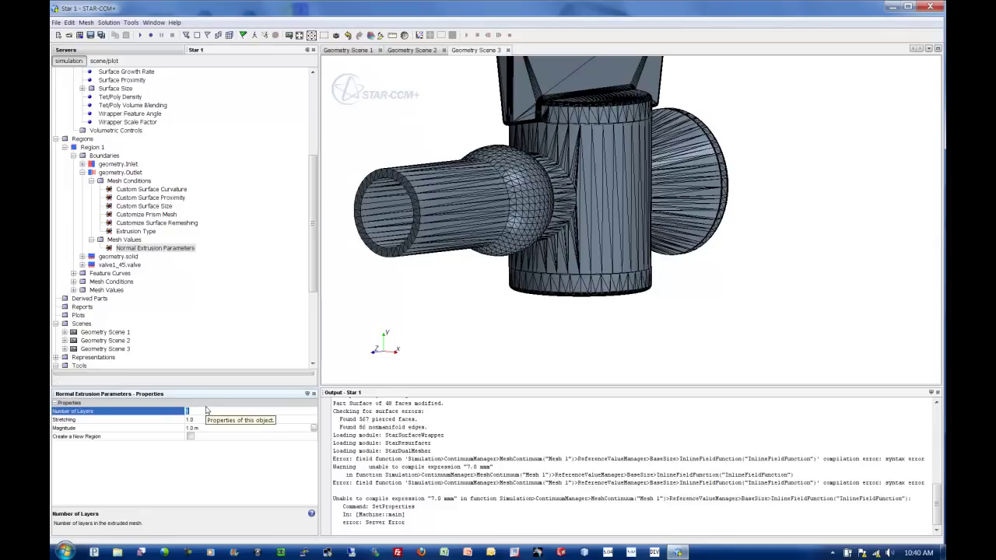
text(10)
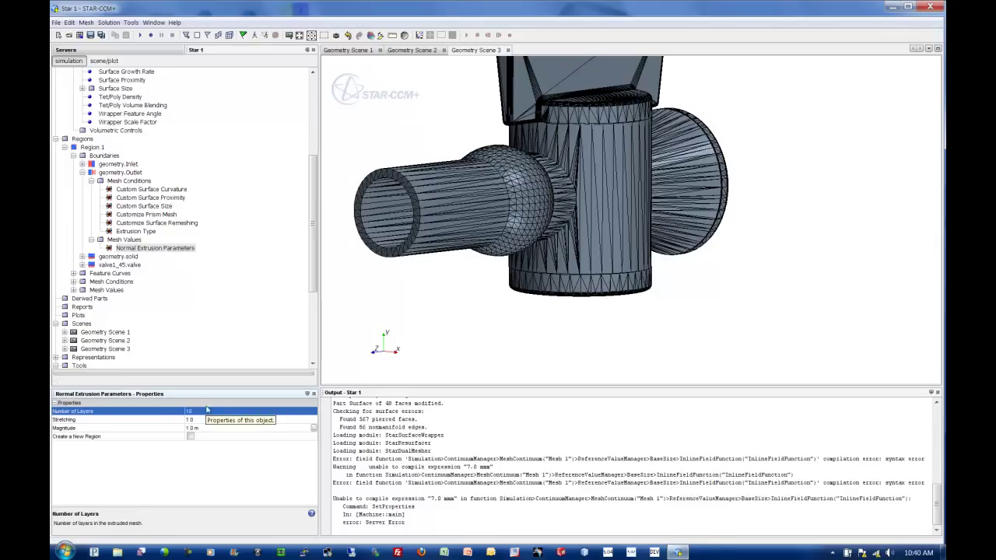
click(209, 429)
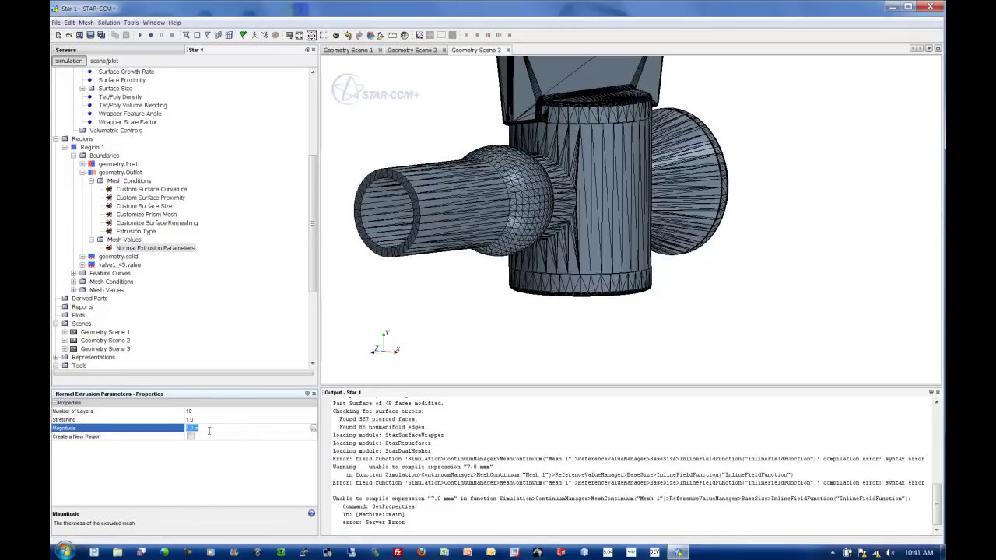
text(70)
key(Return)
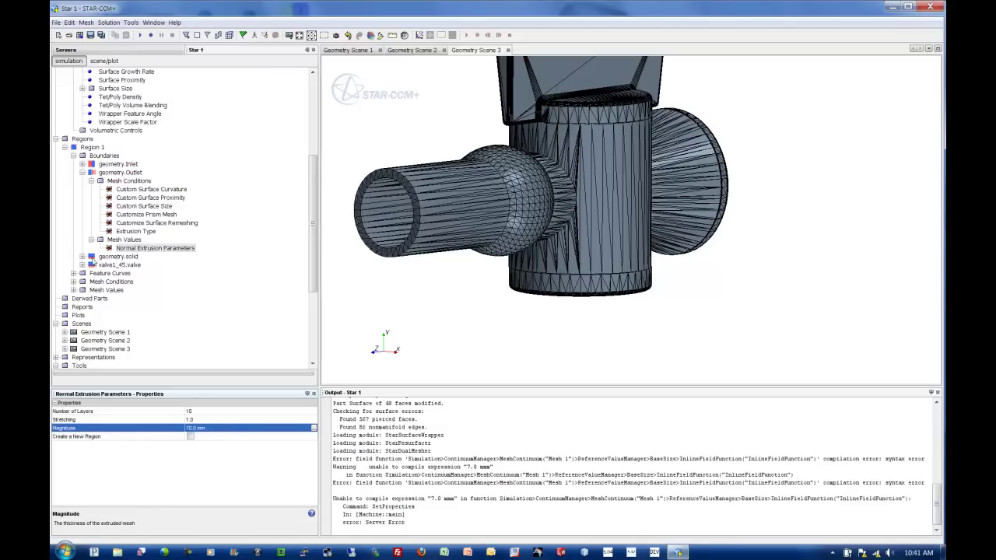
Step: Compare the Base Size with the outlet's normal extrusion parameters, and collapse the outlet's mesh conditions and values
scroll(77, 196, up, 5)
click(112, 173)
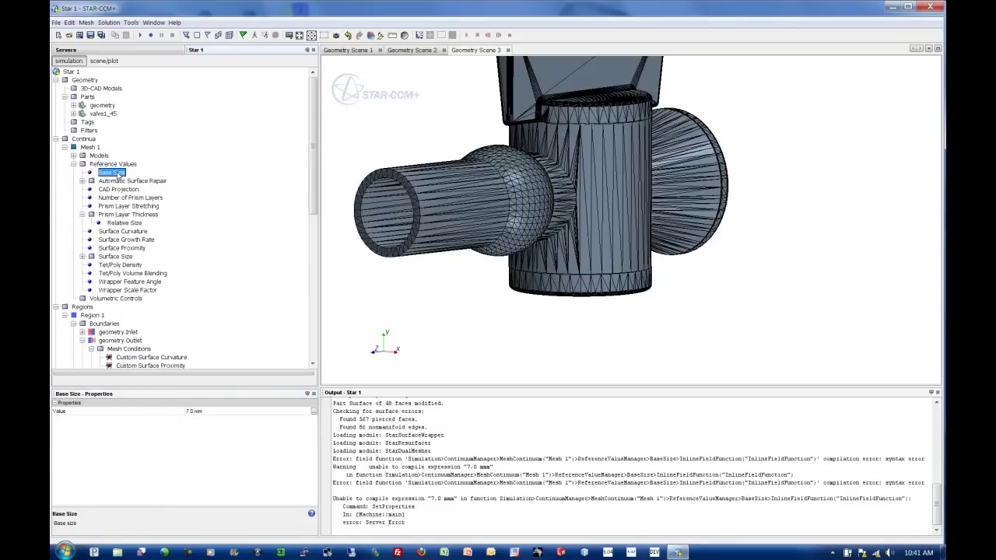
scroll(118, 176, down, 4)
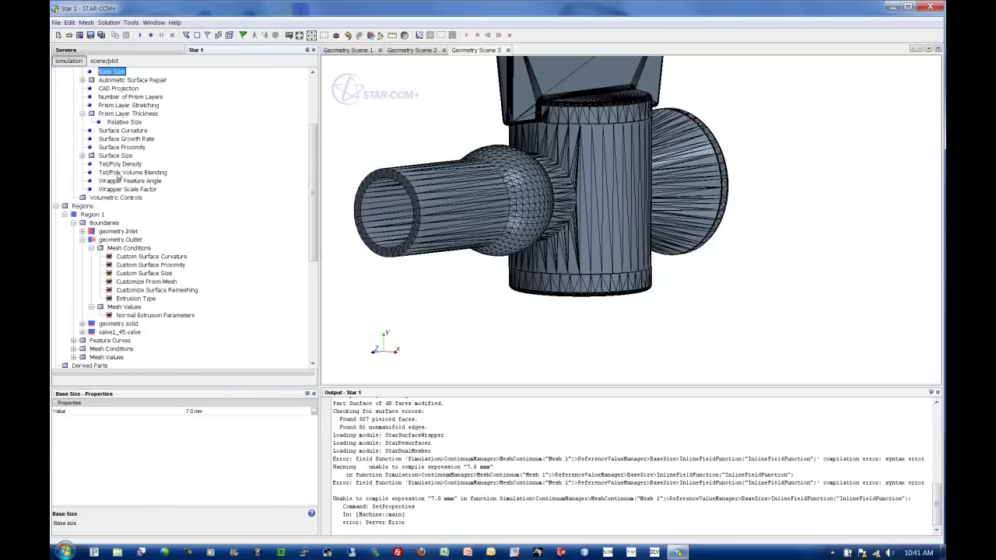
click(121, 316)
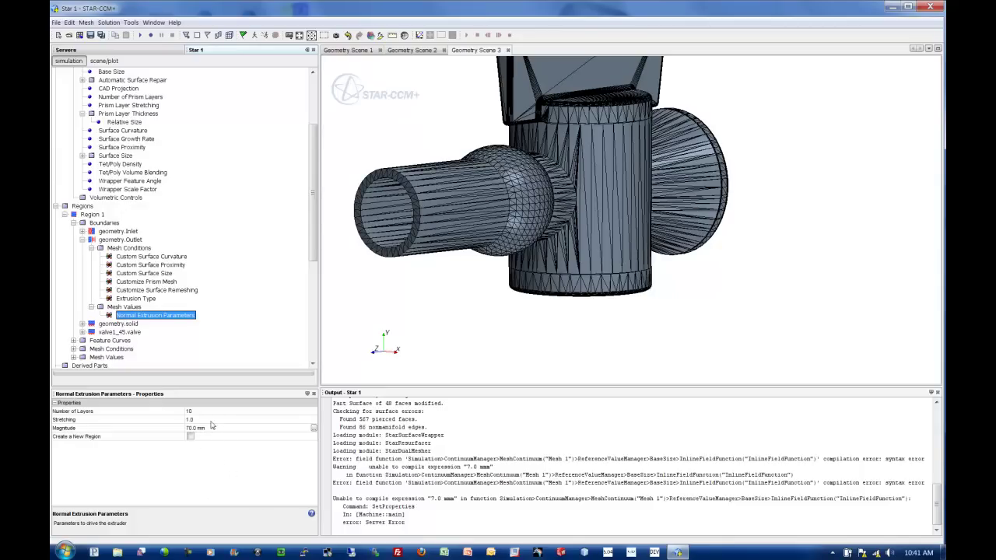
click(91, 249)
click(91, 257)
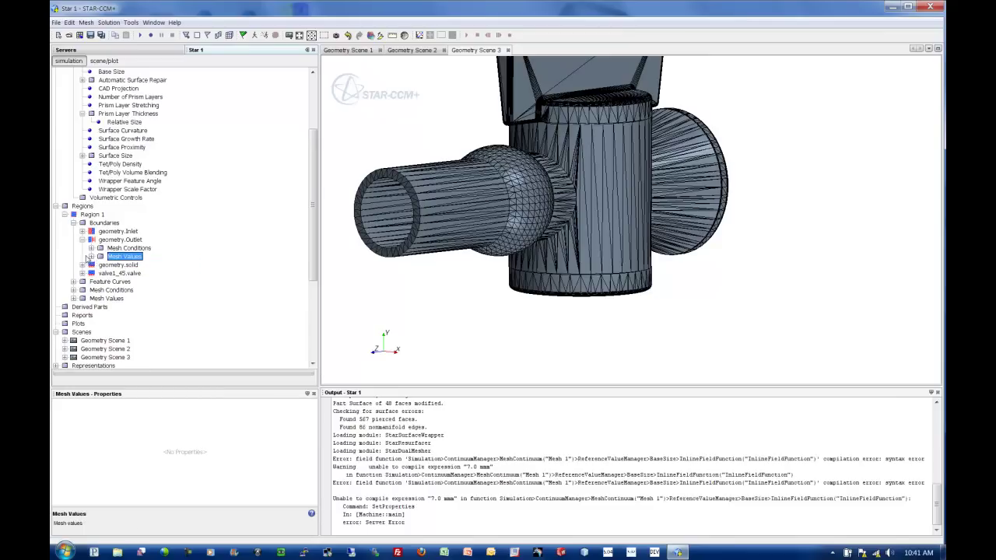
Step: Collapse the outlet boundary and the Reference Values of Mesh 1, and generate the surface mesh
click(82, 240)
scroll(83, 251, down, 5)
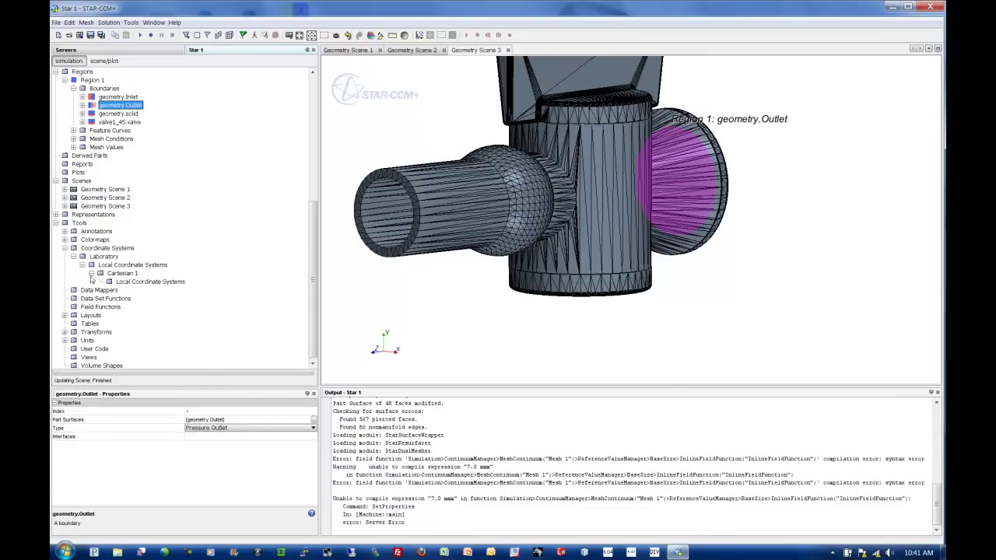
scroll(110, 253, up, 4)
scroll(99, 267, up, 5)
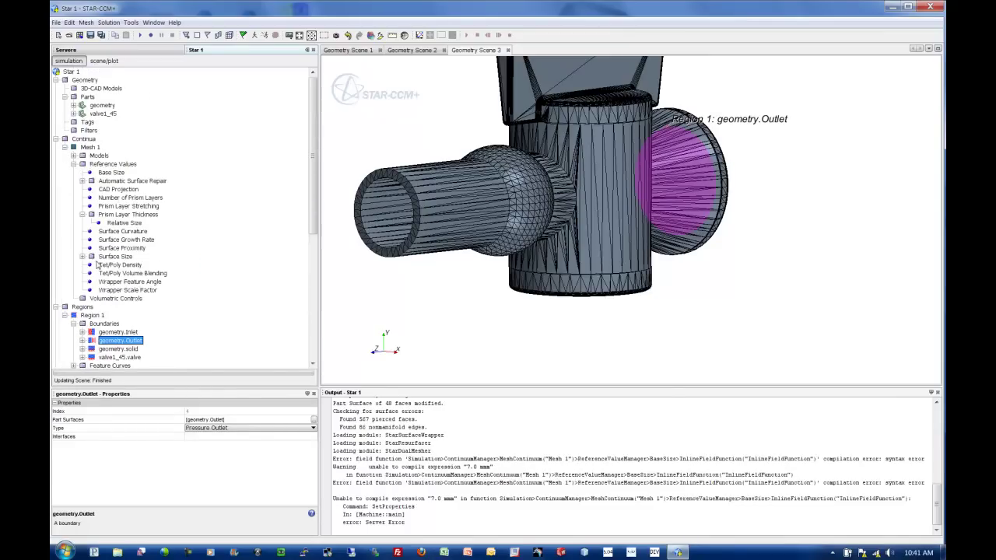
click(73, 164)
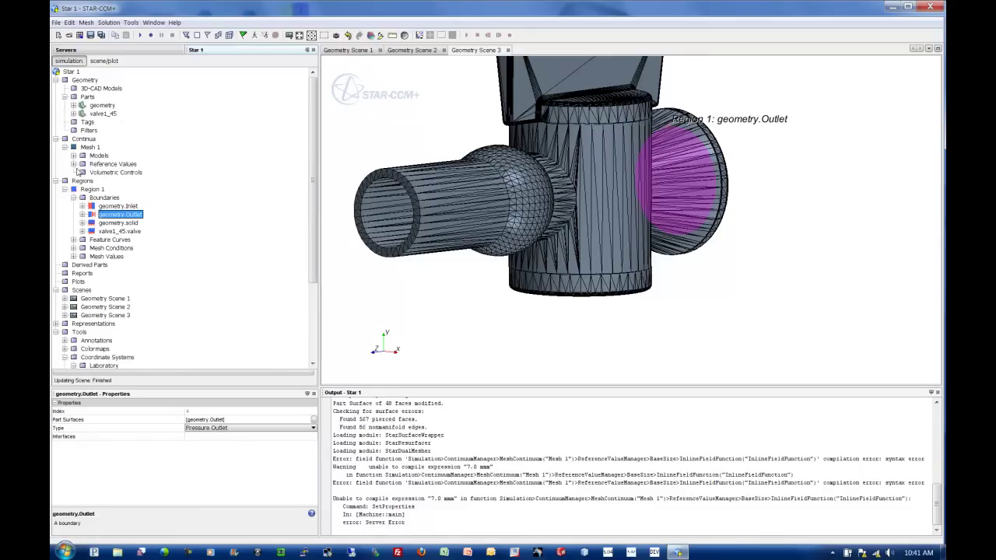
click(219, 35)
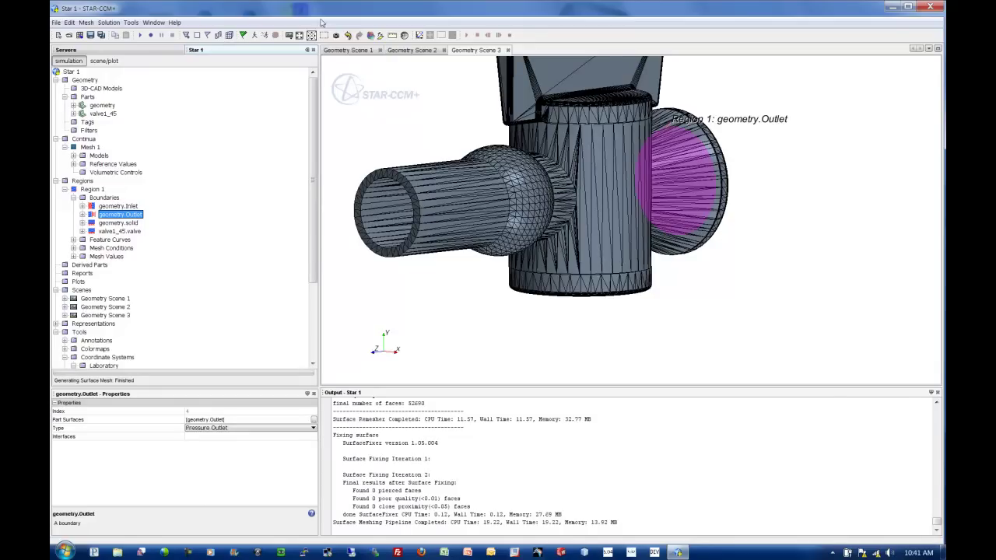
Step: Create a mesh scene and inspect the surface mesh around the valve body and inside the outlet opening
click(290, 39)
click(308, 58)
drag(468, 177, 550, 210)
scroll(632, 181, up, 5)
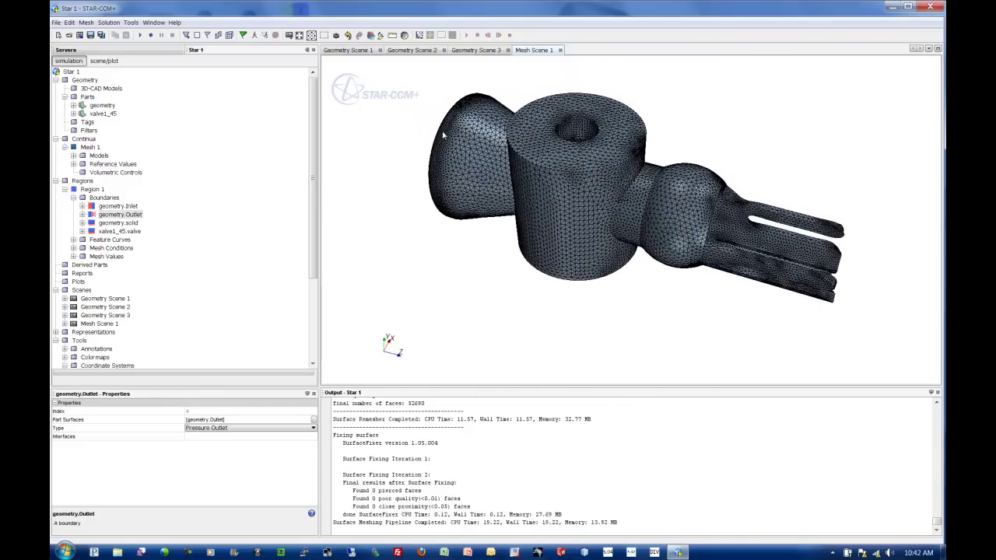
drag(667, 252, 430, 273)
scroll(627, 235, up, 4)
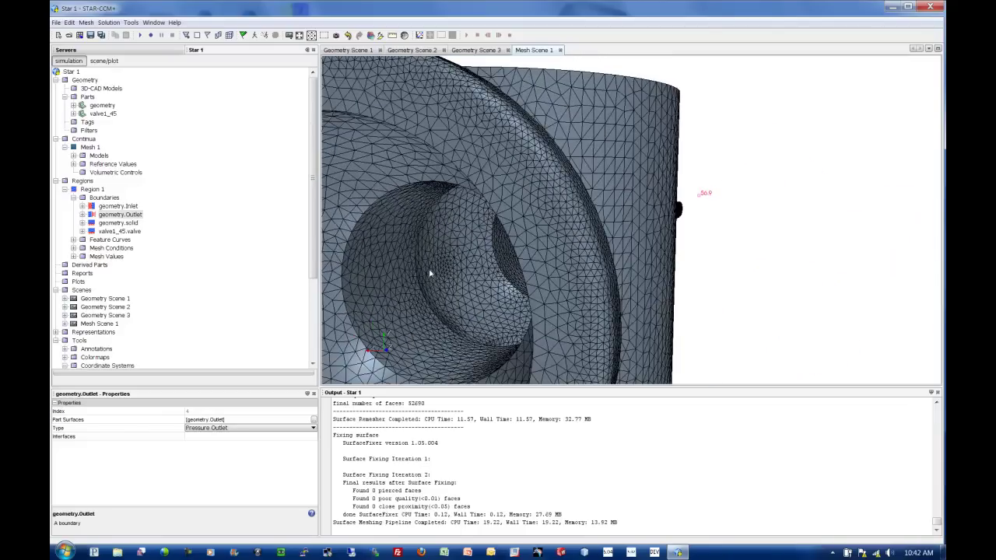
drag(434, 238, 522, 233)
scroll(521, 234, down, 5)
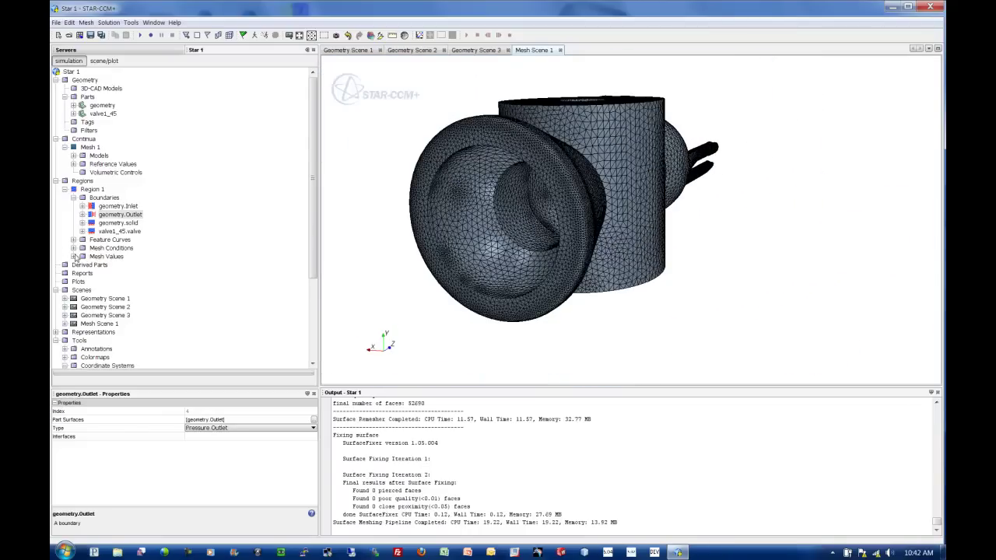
Step: Set the Volume of Interest Specification method in Region 1's mesh conditions to Seed Point
click(73, 257)
click(73, 247)
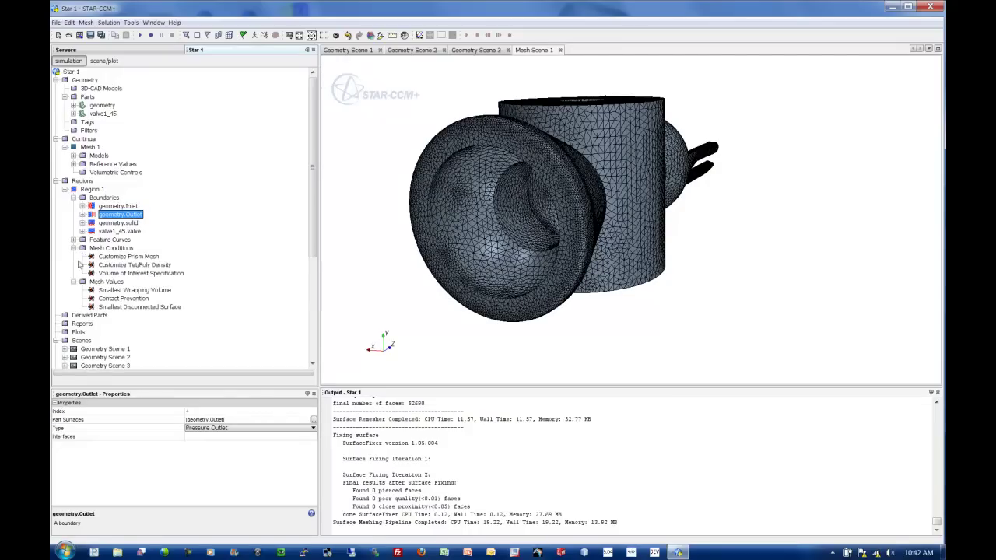
click(113, 274)
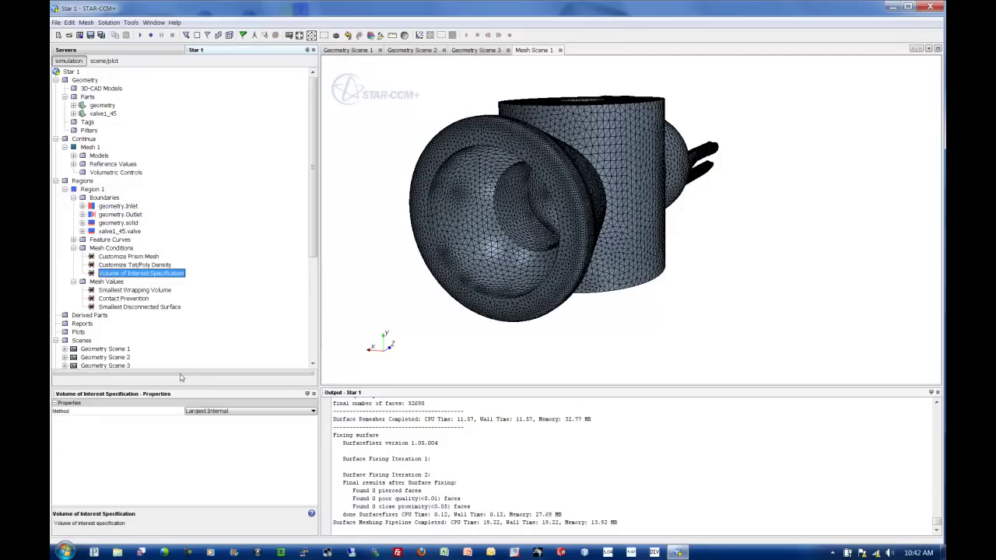
click(207, 412)
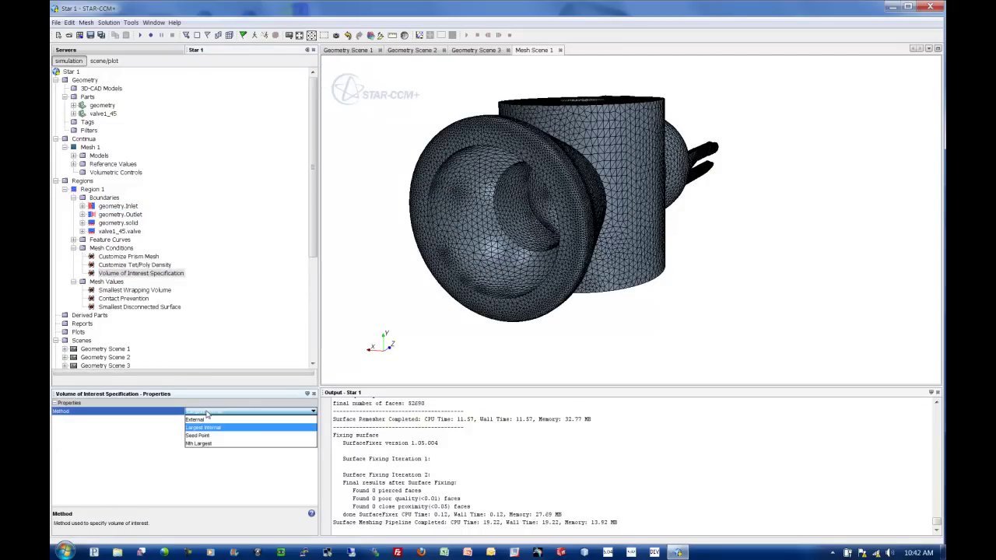
click(210, 436)
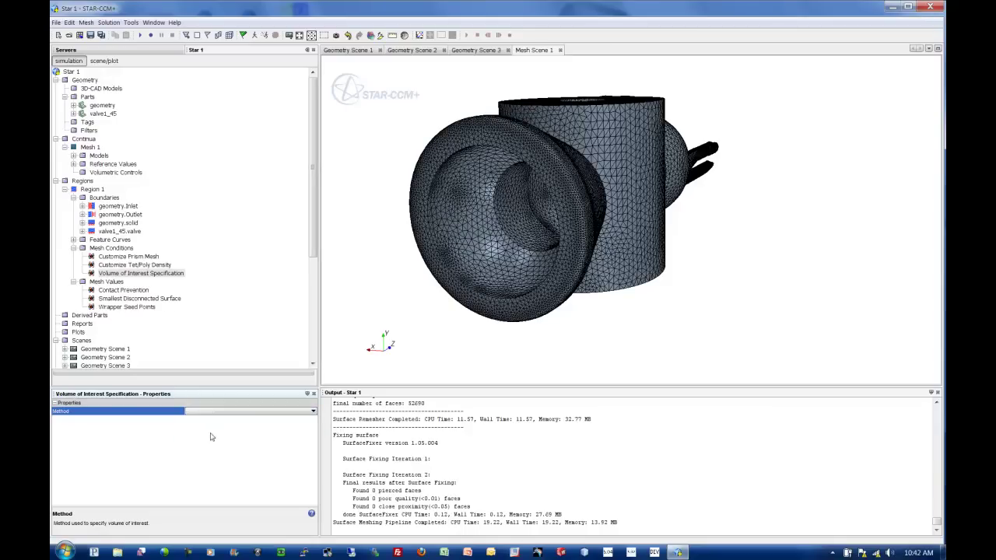
Step: Create a wrapper seed point at 0, 0, 0 in Region 1's mesh values, checking its position with the point tool
right_click(101, 307)
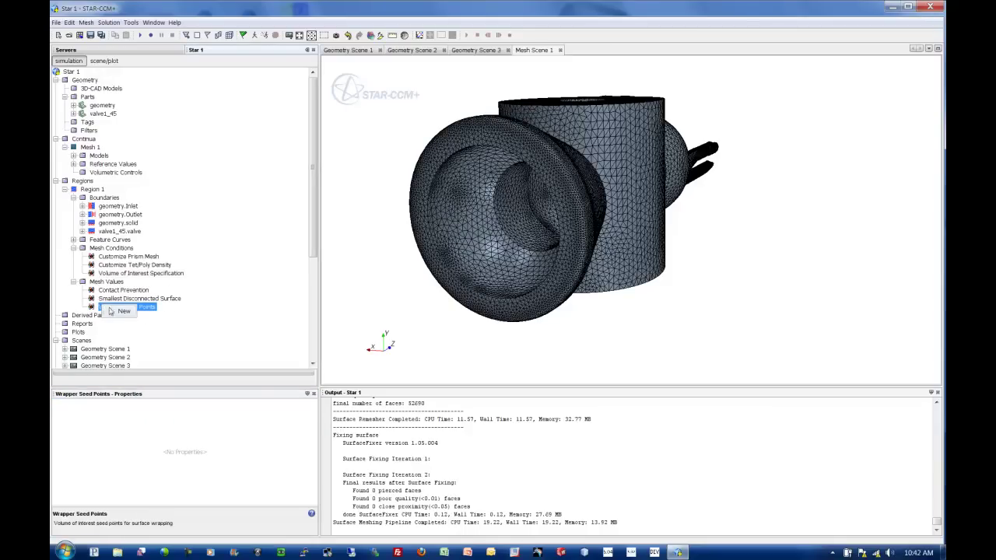
click(129, 315)
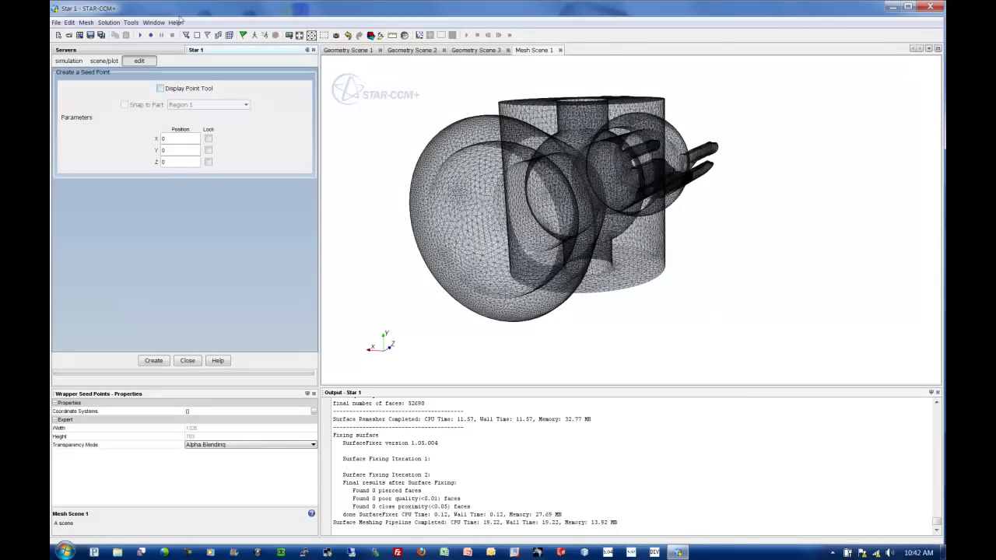
click(160, 88)
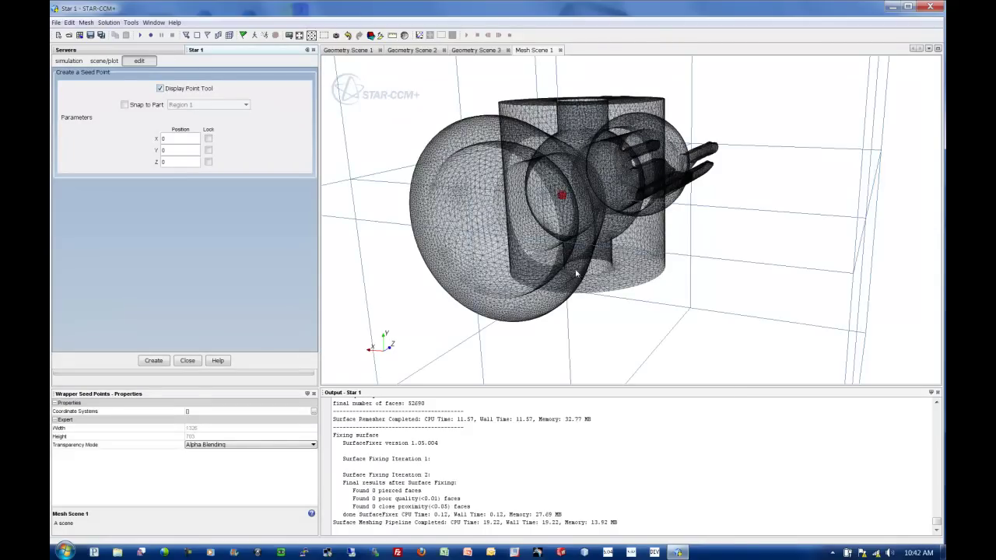
drag(720, 80, 808, 92)
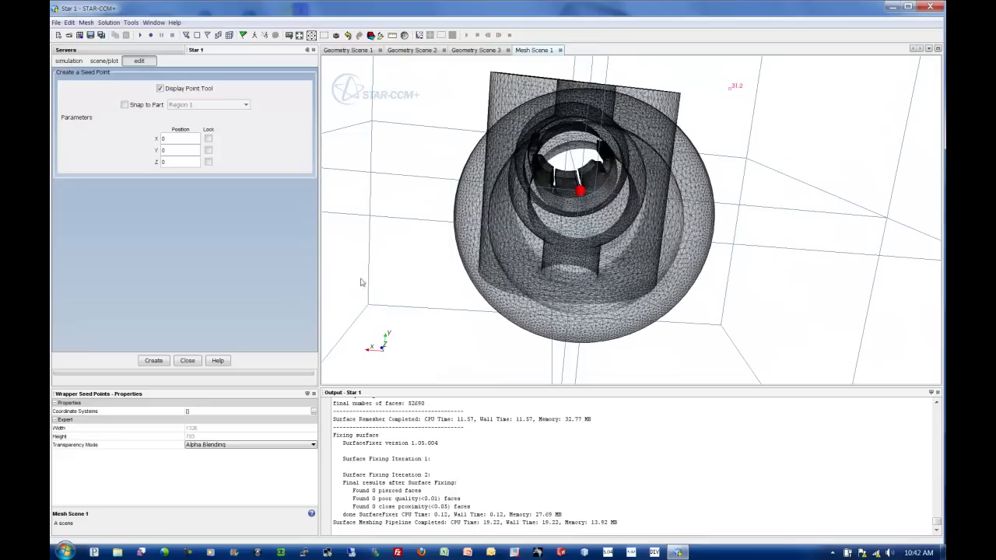
click(159, 362)
click(187, 361)
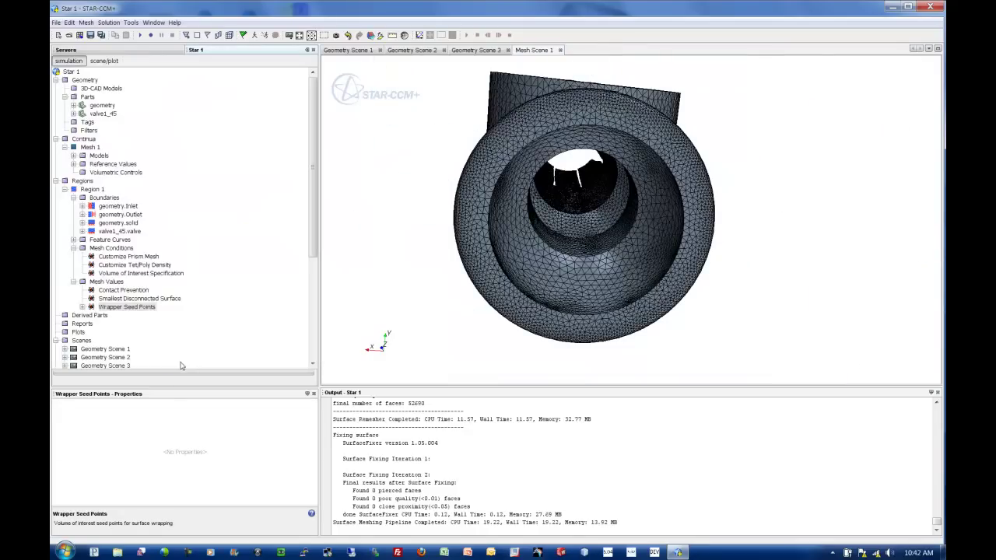
Step: Regenerate the surface mesh with the seed point and inspect the extracted flow volume from several sides
click(219, 35)
drag(604, 315, 499, 304)
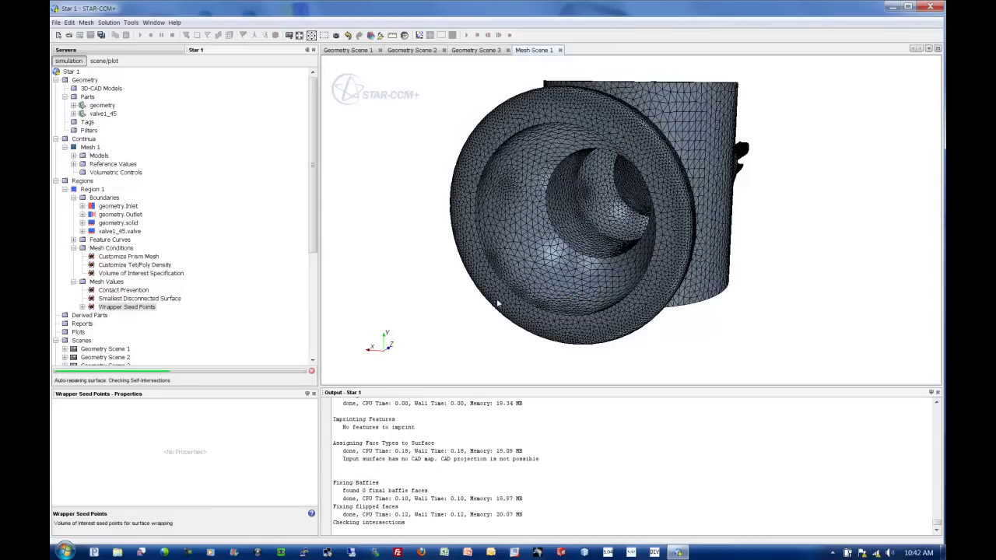
drag(675, 211, 941, 195)
mouse_move(573, 171)
right_down()
mouse_move(618, 200)
mouse_move(730, 233)
right_up()
right_drag(564, 215, 750, 271)
mouse_move(559, 227)
mouse_down()
mouse_move(584, 243)
mouse_move(602, 276)
mouse_up()
scroll(573, 275, down, 5)
drag(670, 259, 625, 289)
middle_drag(625, 289, 556, 310)
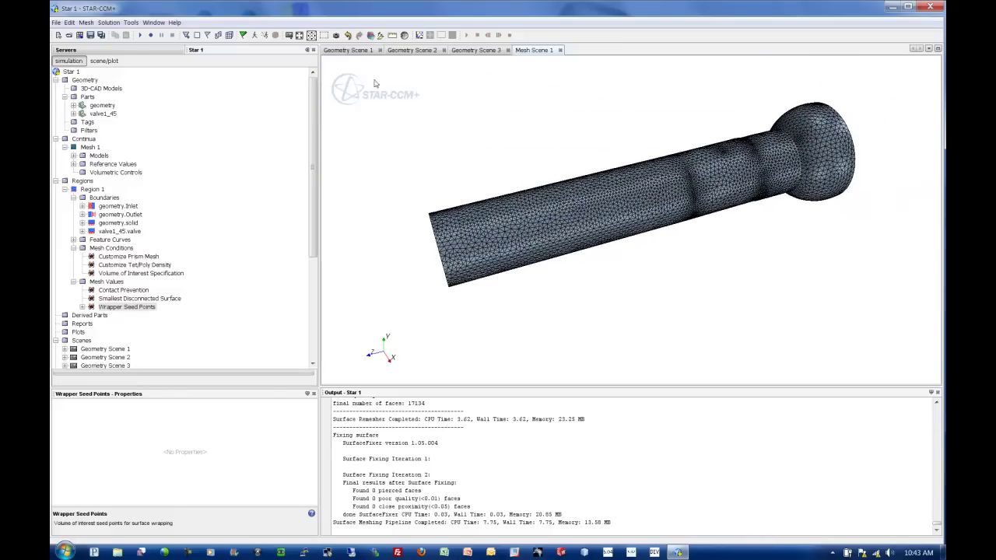
Step: Generate the volume mesh and apply the volume mesh representation to Mesh Scene 1
click(264, 36)
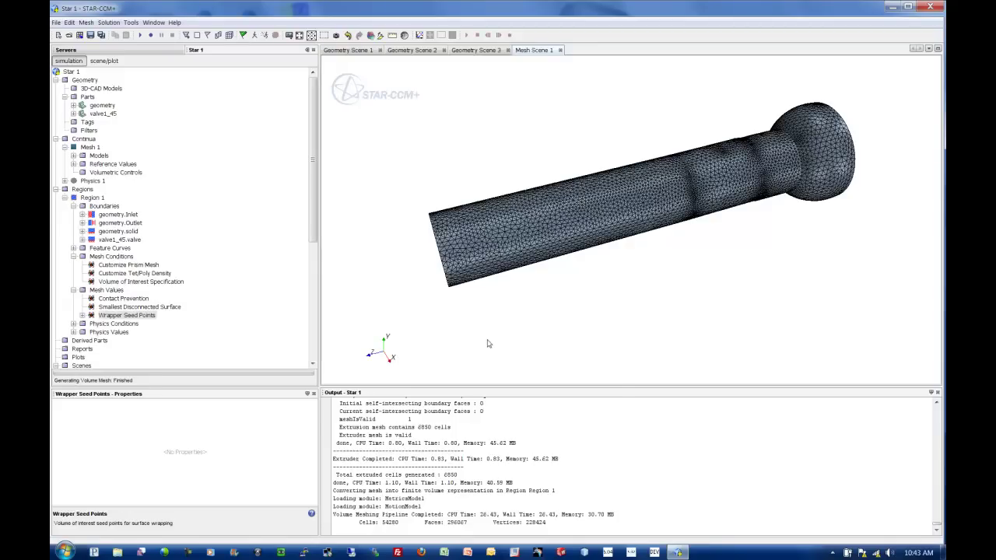
right_click(488, 337)
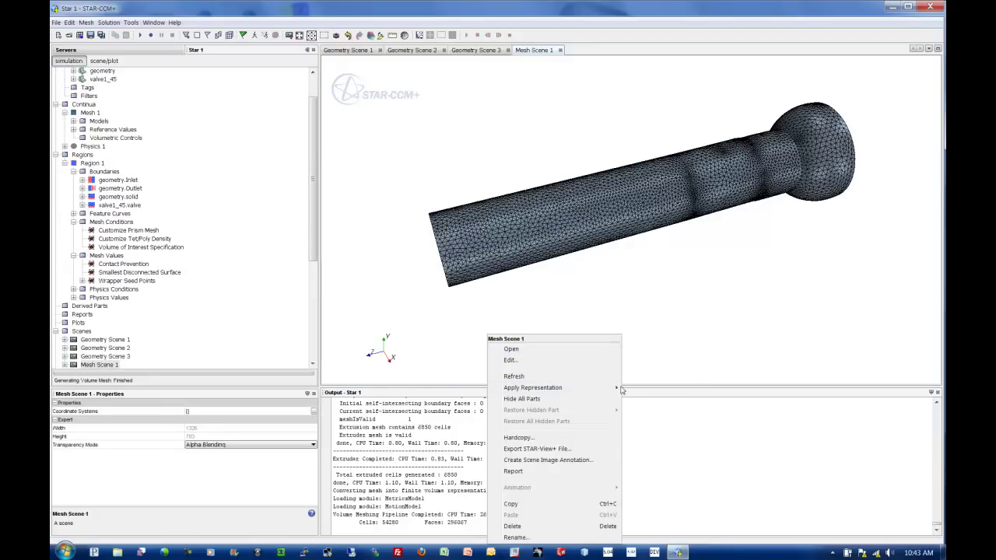
mouse_move(623, 388)
click(656, 431)
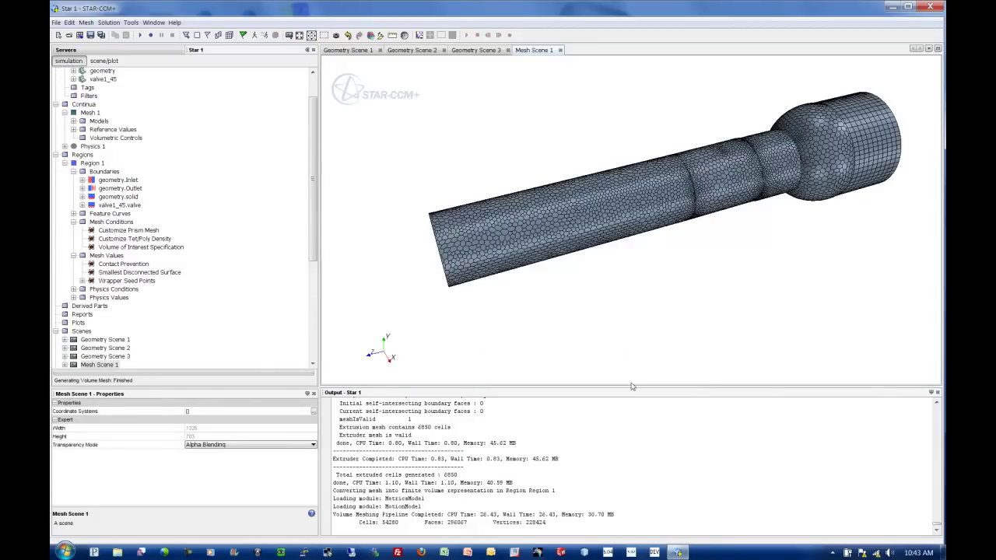
Step: Examine the polyhedral volume mesh, including the prism layers at the inlet face and the extruded outlet
drag(631, 312, 646, 280)
right_drag(747, 251, 576, 298)
scroll(642, 255, up, 3)
scroll(642, 255, up, 2)
drag(755, 223, 779, 243)
scroll(778, 251, down, 4)
scroll(503, 187, up, 6)
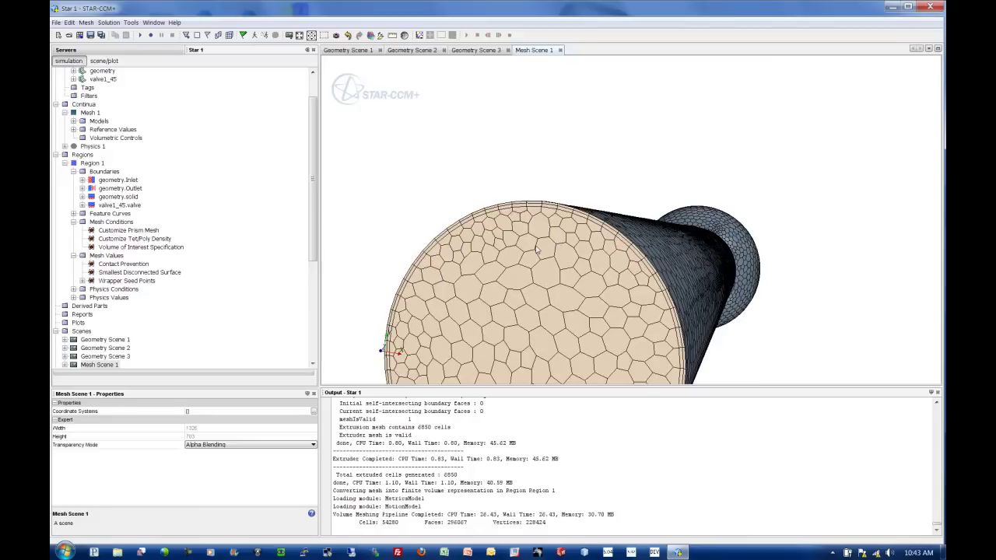
scroll(540, 225, down, 5)
drag(704, 263, 625, 267)
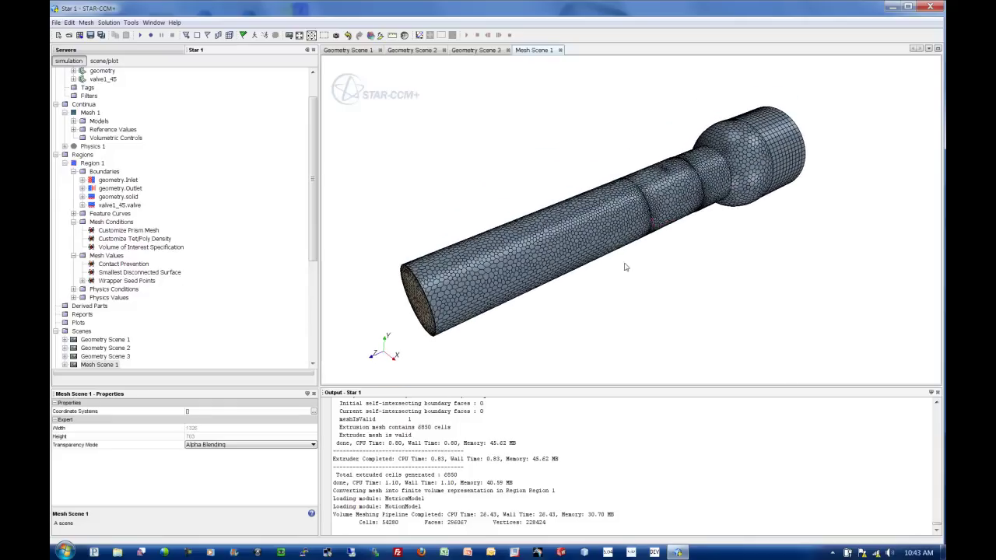
Step: Select Steady, Liquid, Segregated Flow, Constant Density, Turbulent and K-Epsilon Turbulence as the models for Physics 1
right_click(76, 147)
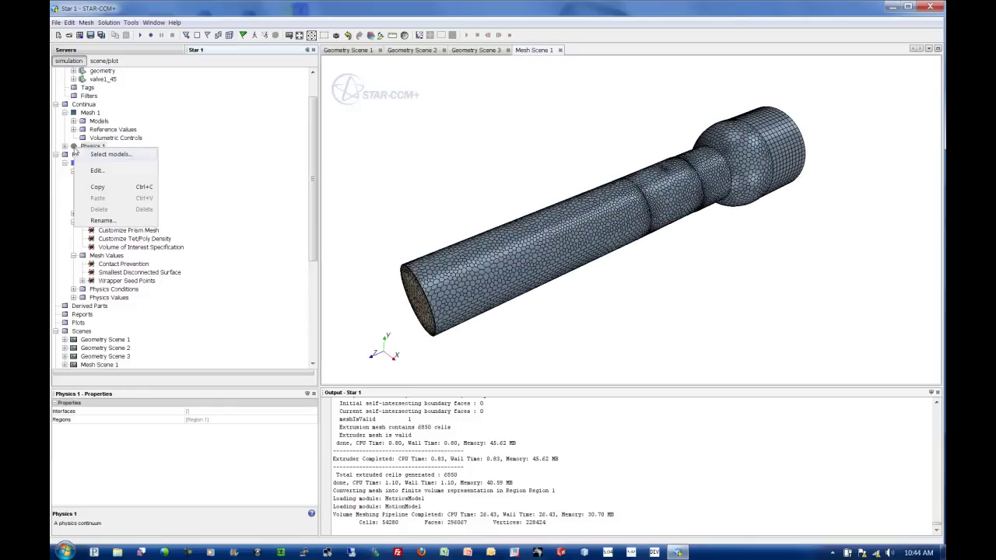
click(123, 155)
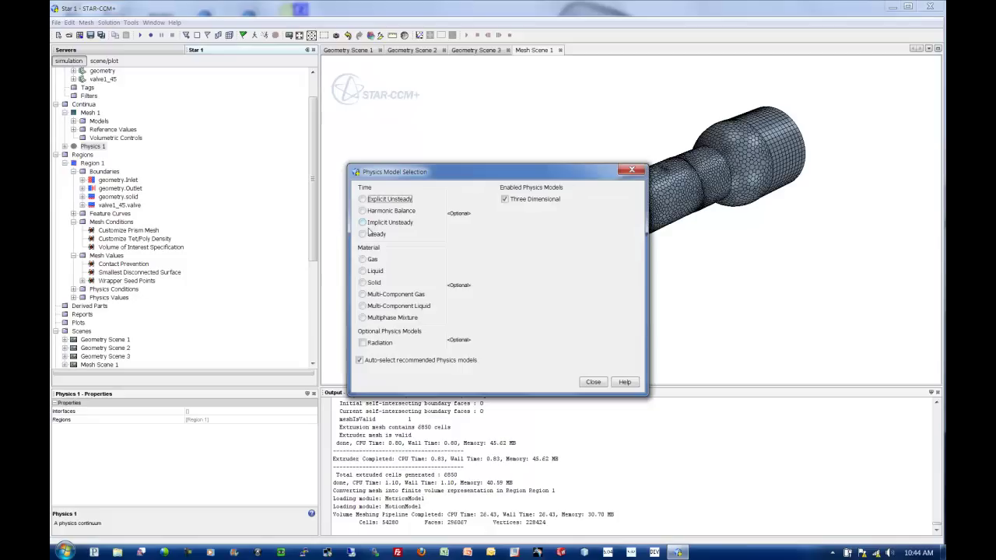
click(363, 234)
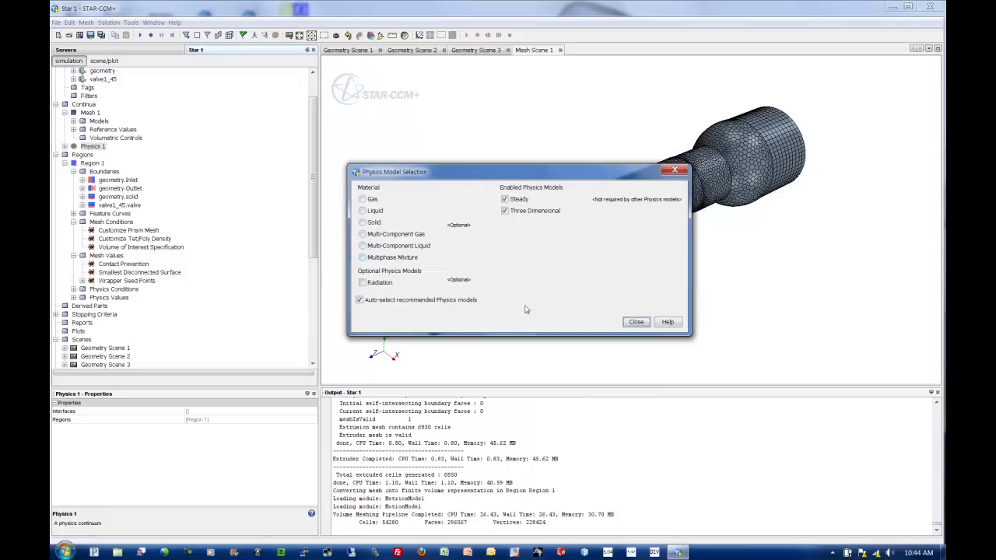
click(363, 211)
click(363, 212)
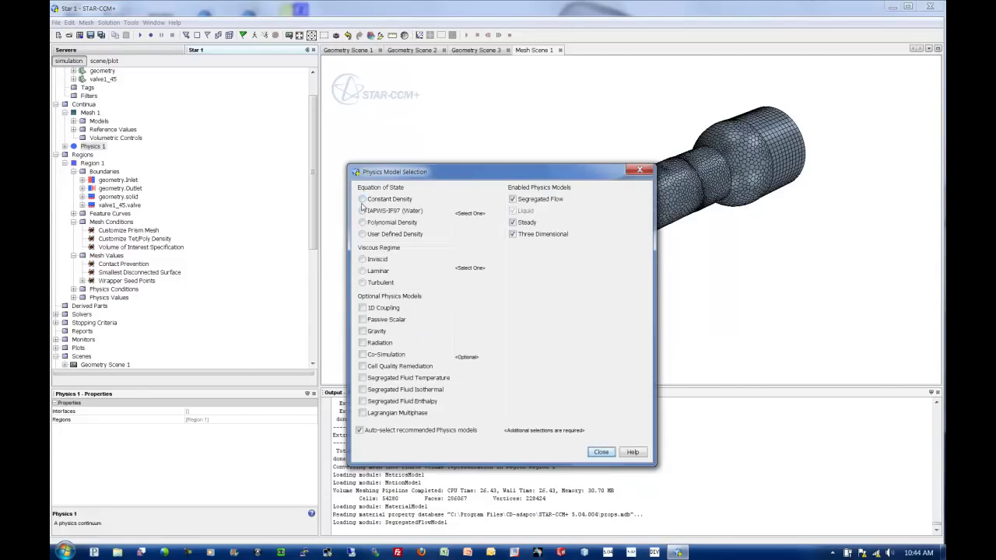
click(362, 200)
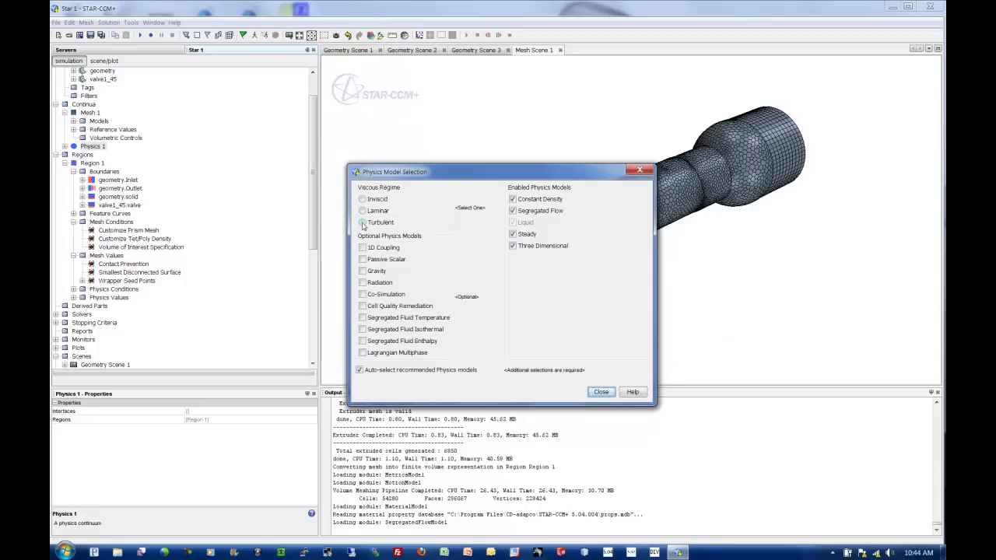
click(363, 223)
click(363, 200)
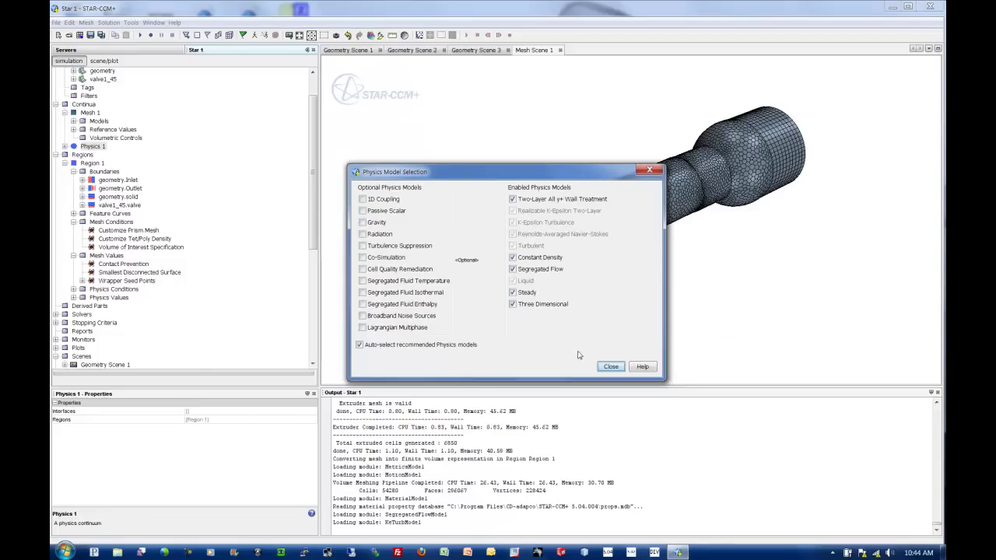
click(609, 367)
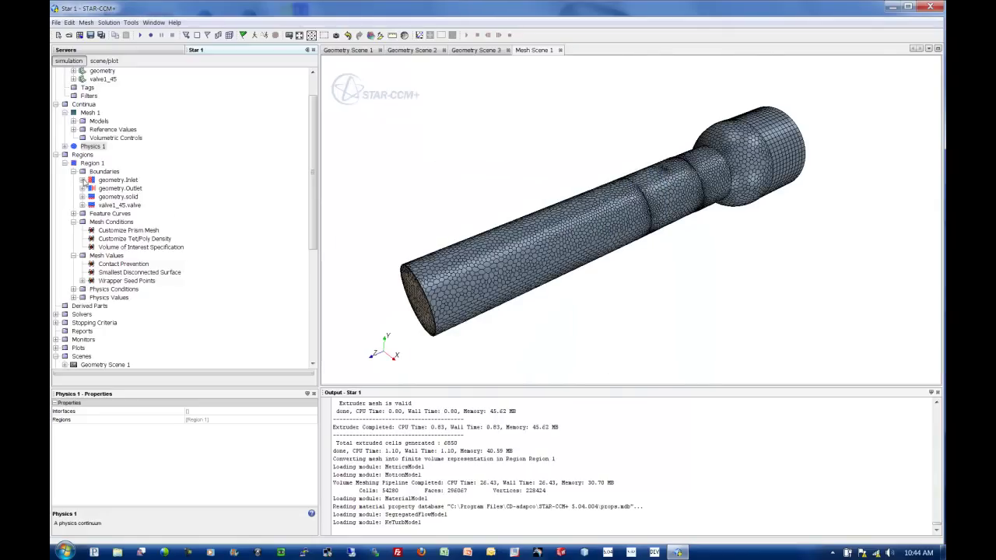
Step: Set the constant mass flow rate of the geometry.Inlet boundary to 0.1 kg/s and collapse its nodes
click(82, 179)
click(91, 205)
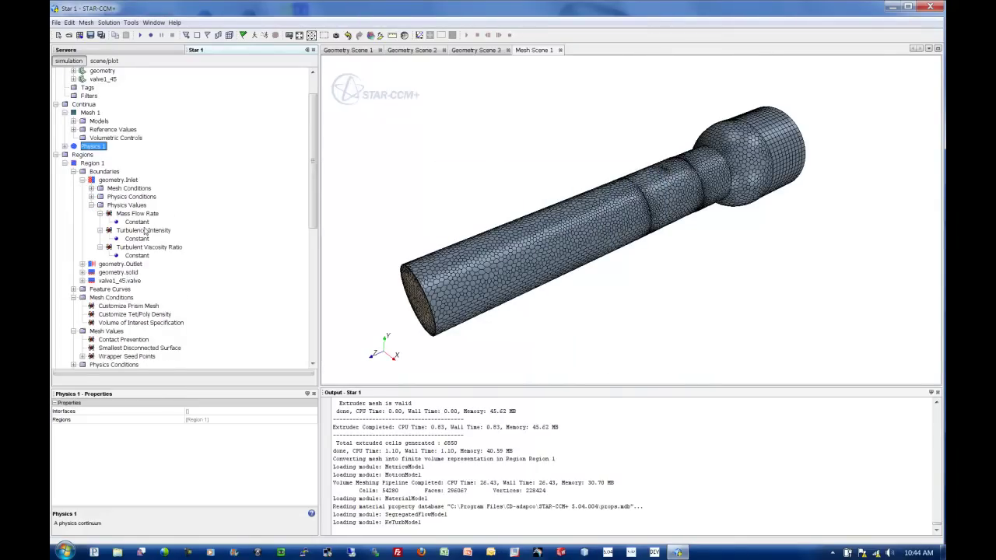
click(145, 231)
click(137, 222)
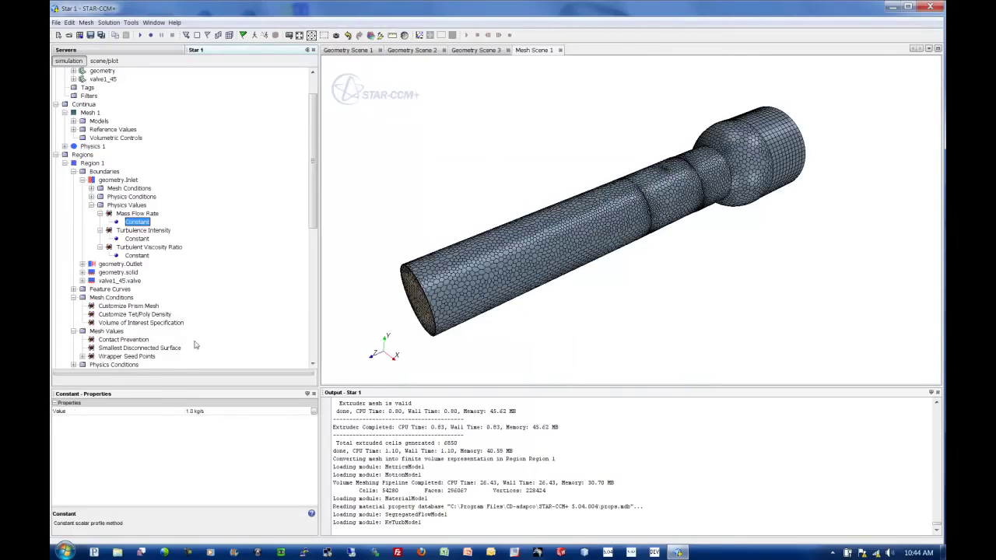
click(213, 413)
text(0.1)
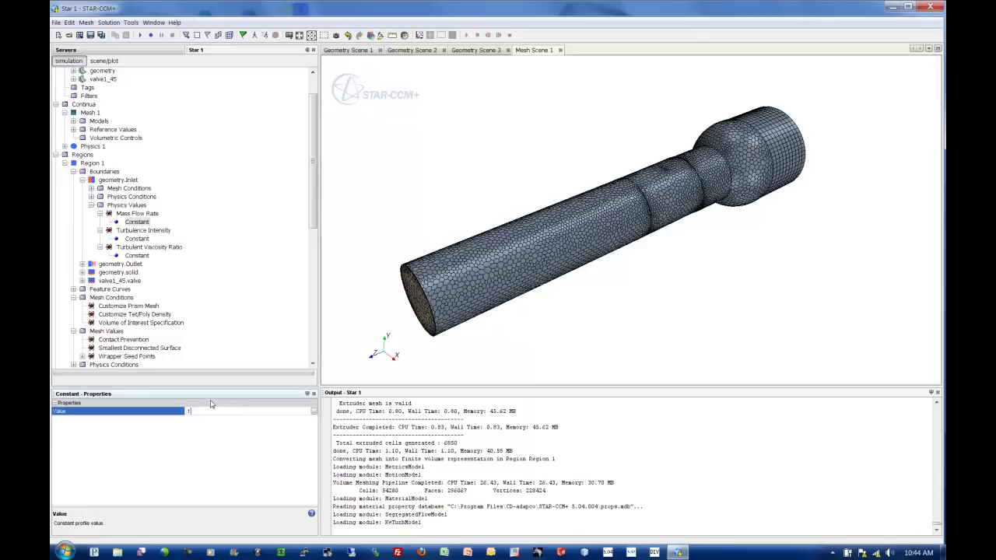
key(Return)
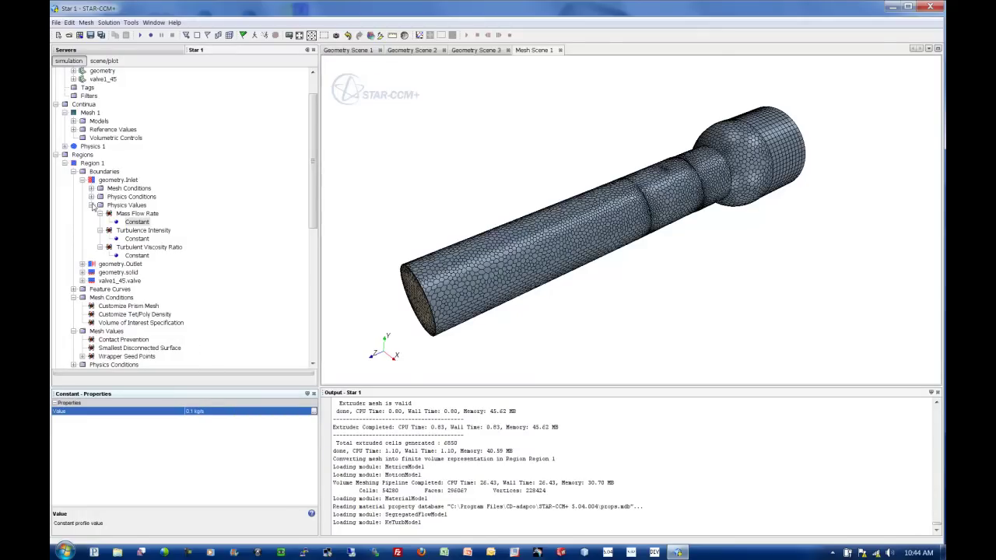
click(91, 206)
click(82, 180)
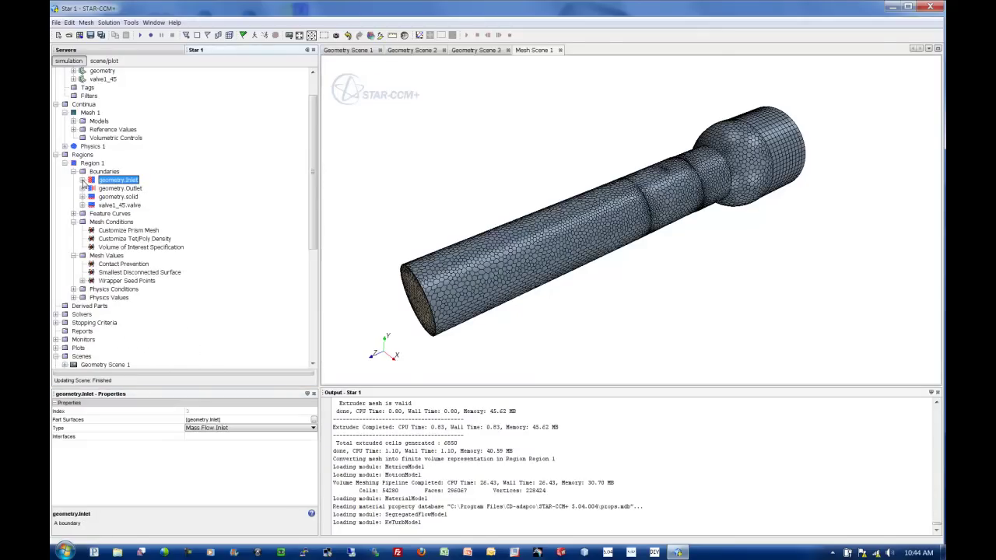
Step: Collapse the Mesh Conditions, Mesh Values and Boundaries nodes of Region 1
click(73, 222)
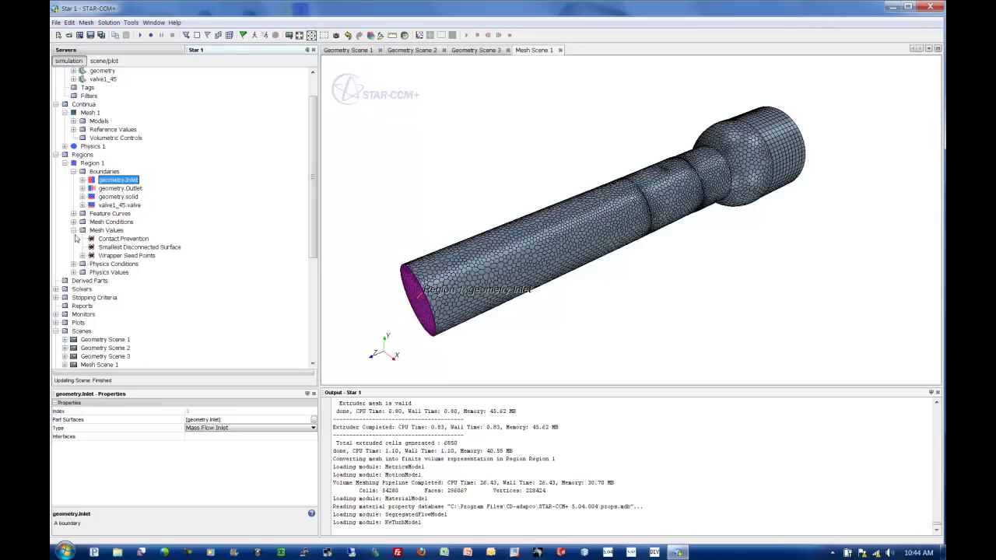
click(73, 230)
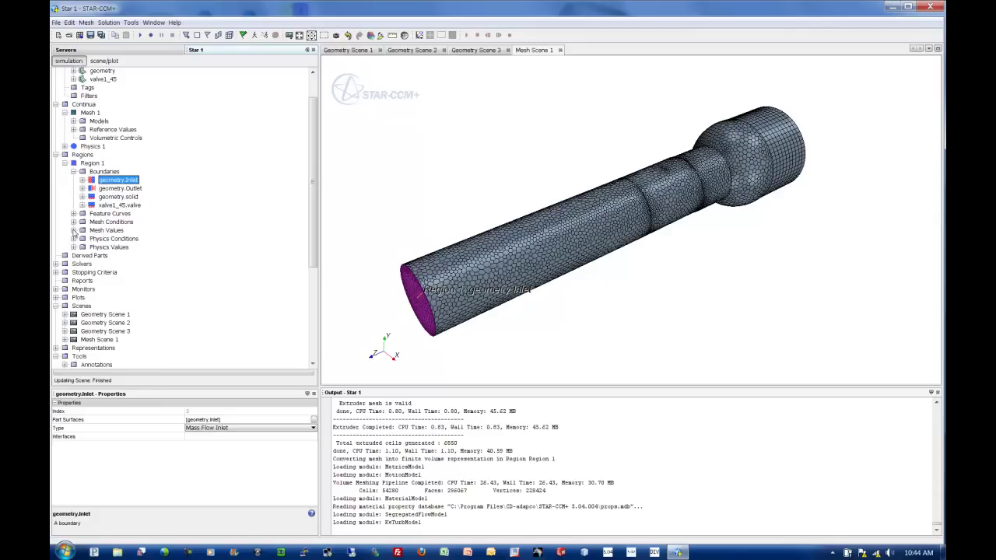
click(73, 171)
drag(412, 188, 387, 155)
drag(454, 173, 529, 252)
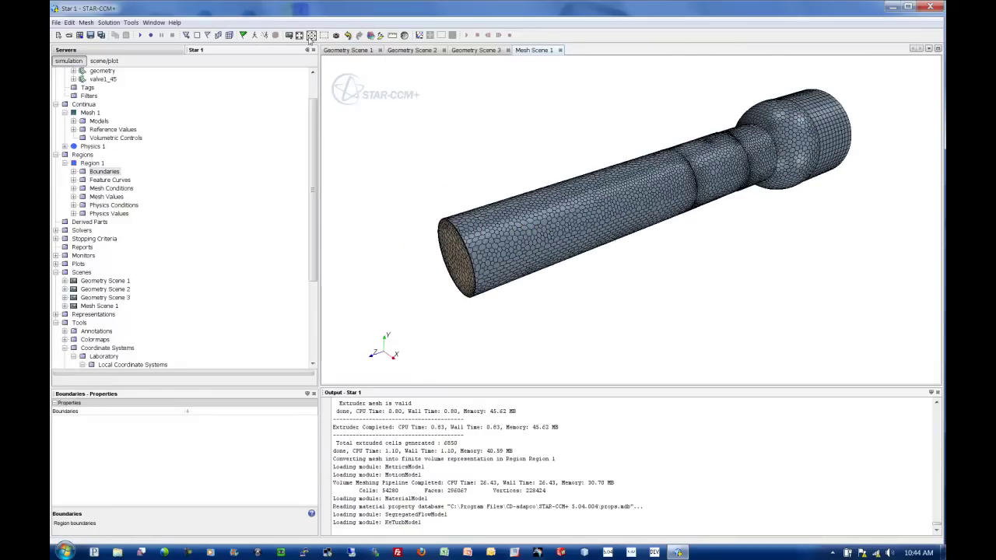
Step: Create a scalar scene, add Region 1 to it and choose Pressure as the displayed function
click(312, 36)
click(308, 70)
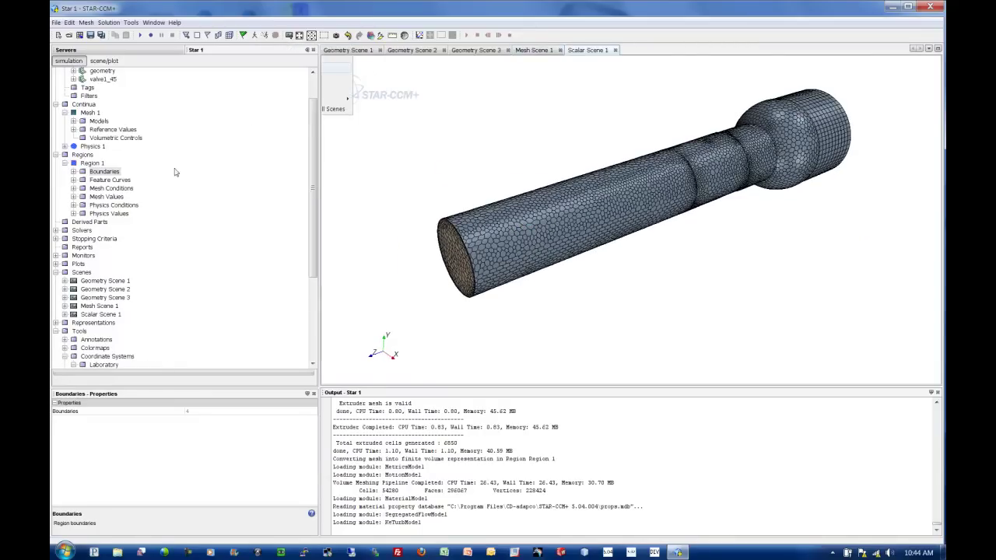
click(91, 164)
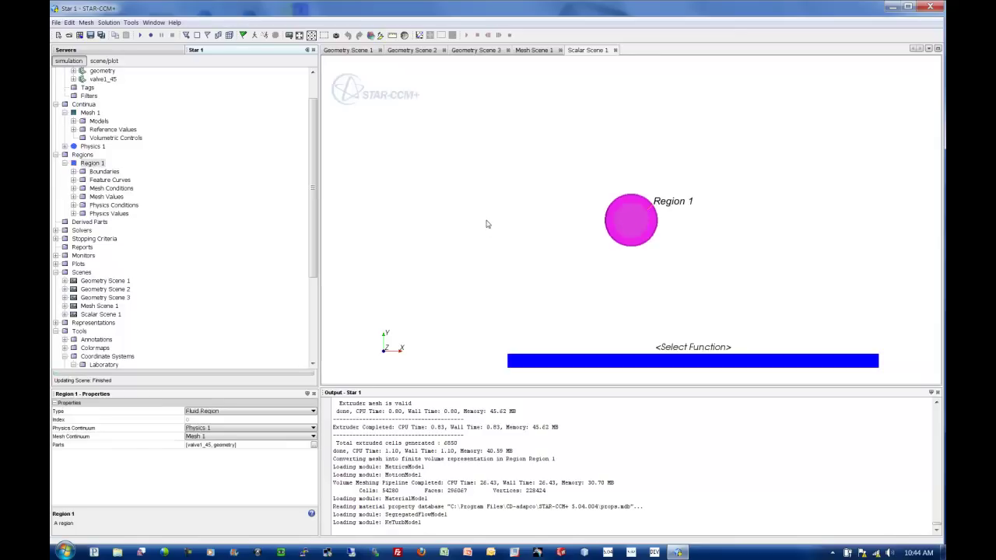
click(705, 351)
click(706, 365)
mouse_move(663, 314)
mouse_down()
mouse_move(638, 251)
mouse_move(668, 234)
mouse_move(656, 312)
mouse_up()
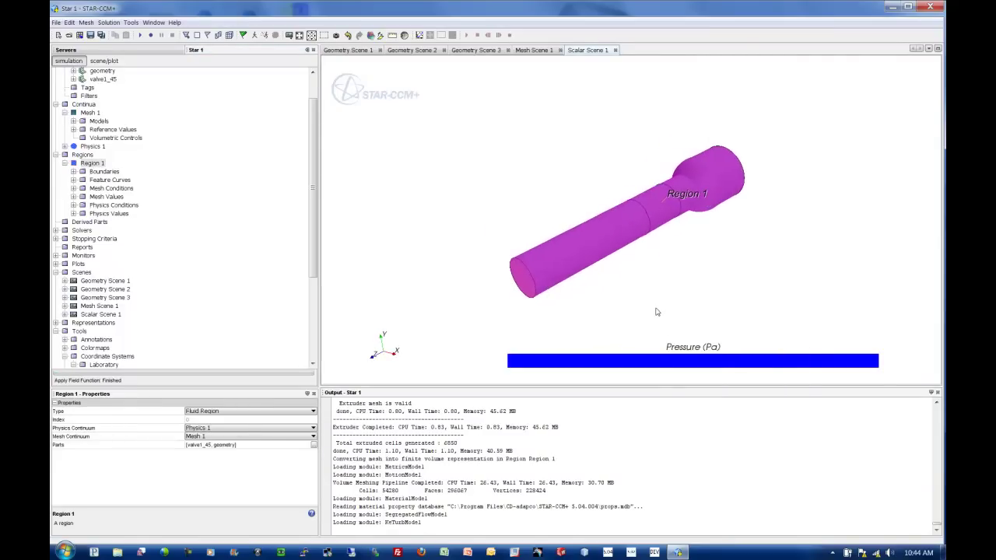
click(656, 312)
scroll(645, 289, up, 5)
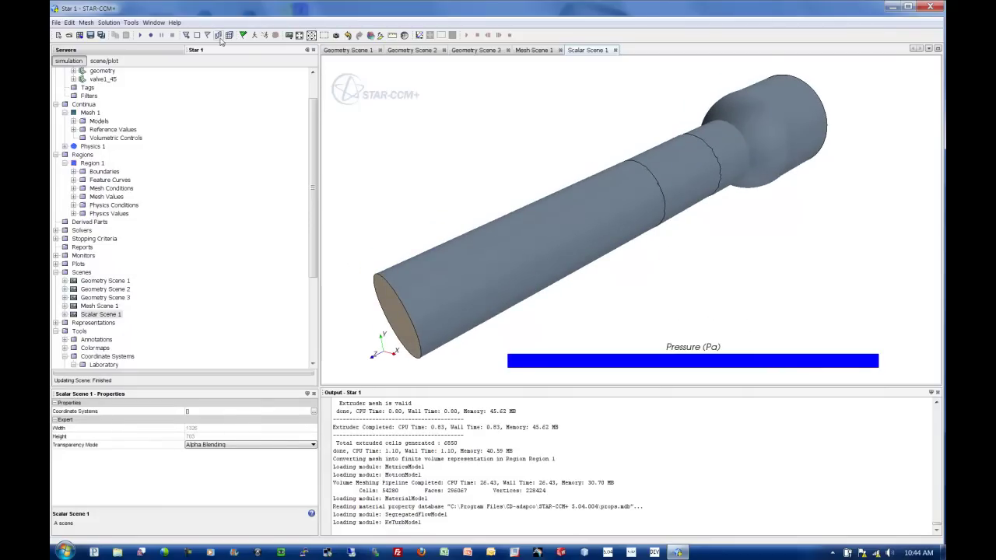
Step: Create a new geometry scene and set its Geometry 1 displayer's representation to Initial Surface
click(288, 37)
click(307, 48)
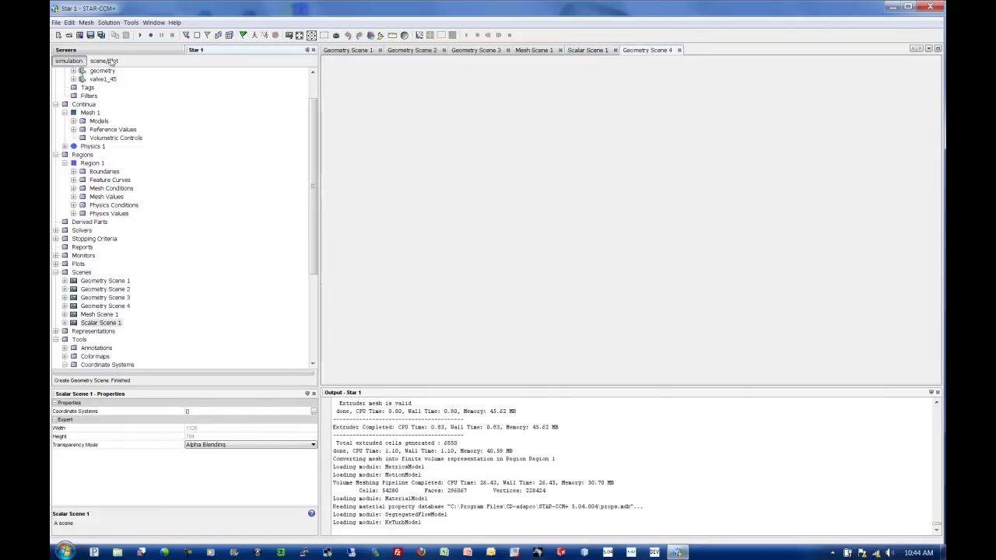
click(97, 89)
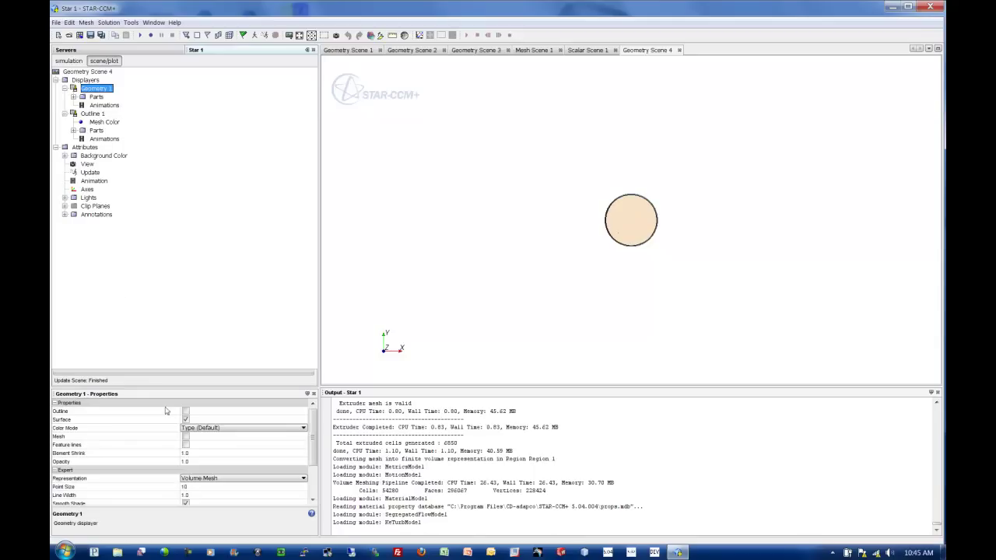
click(236, 478)
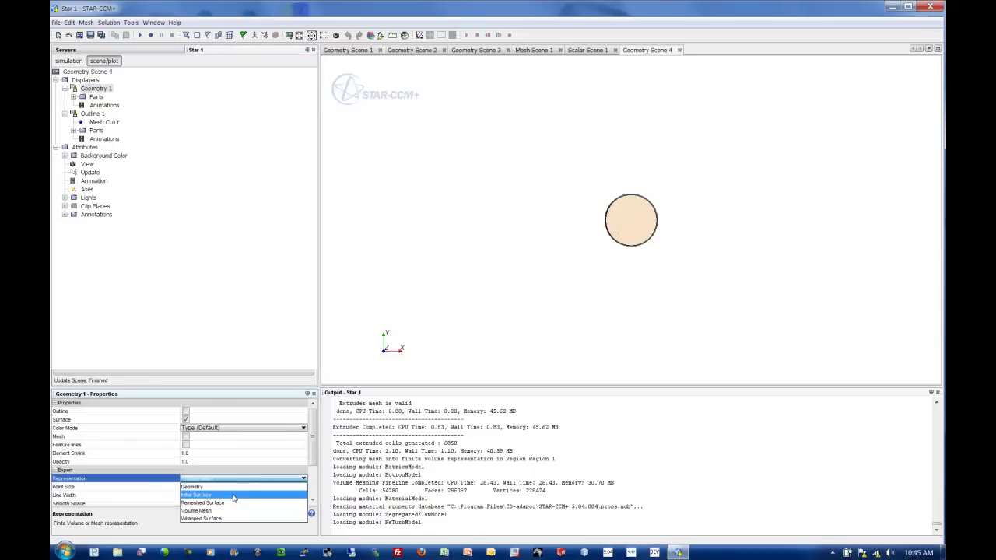
click(234, 497)
drag(675, 285, 537, 284)
drag(644, 229, 683, 265)
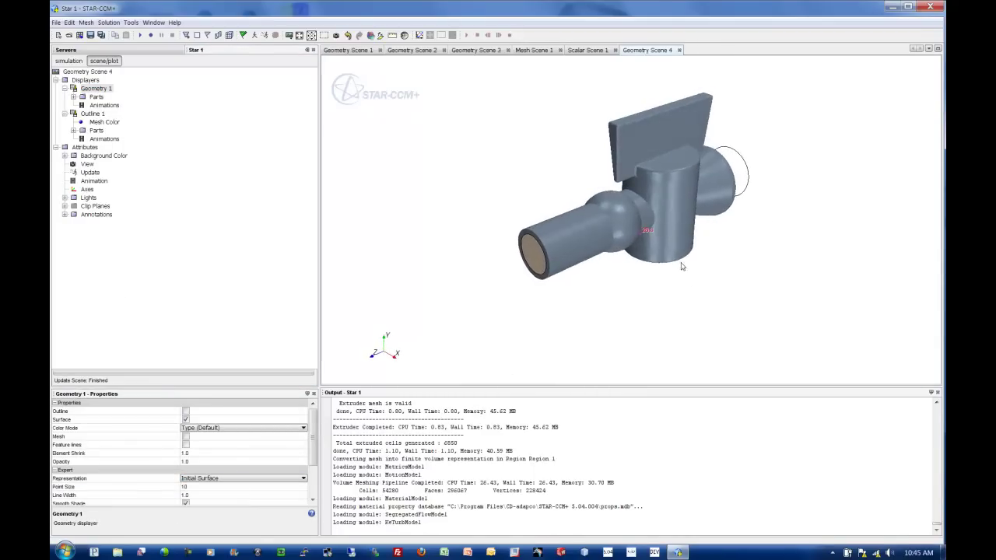
scroll(682, 265, up, 3)
Step: Delete the Outline 1 displayer from Geometry Scene 4 and set the Geometry 1 displayer's opacity to 0.1
click(92, 114)
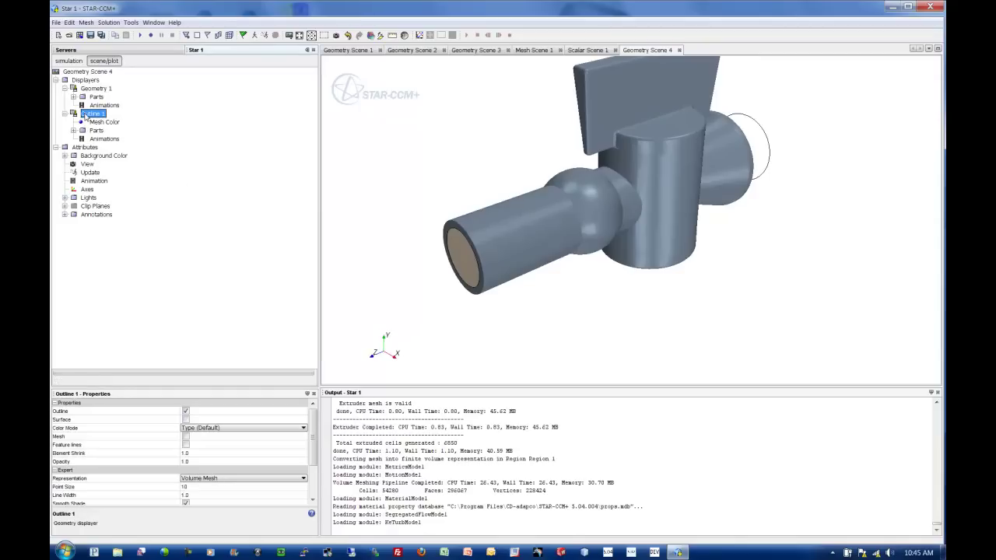
key(Delete)
key(Return)
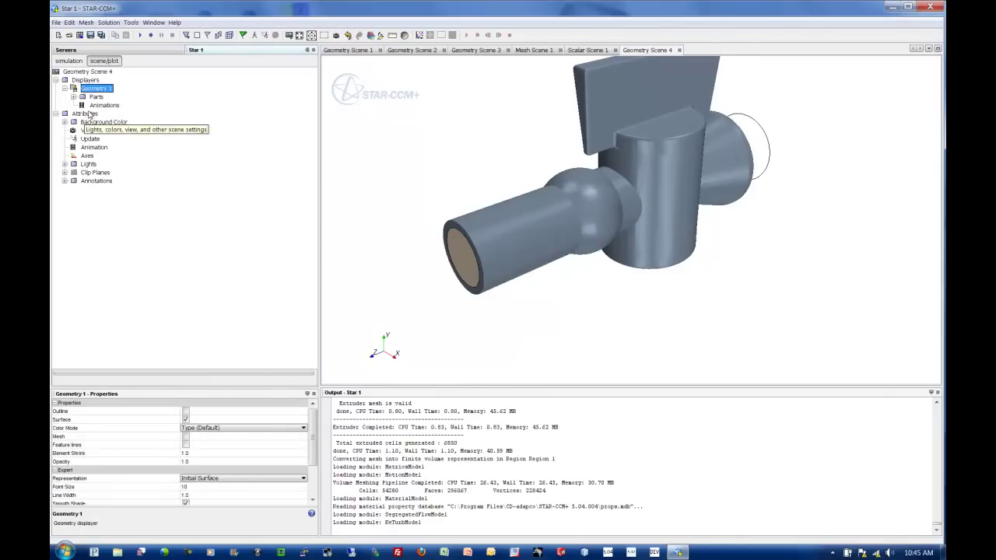
click(204, 462)
drag(216, 488, 197, 488)
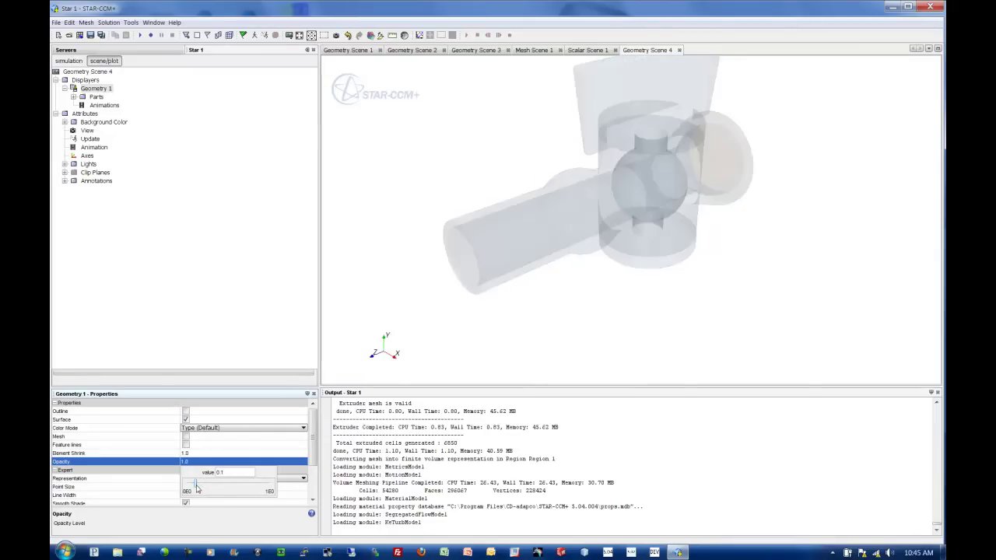
click(366, 279)
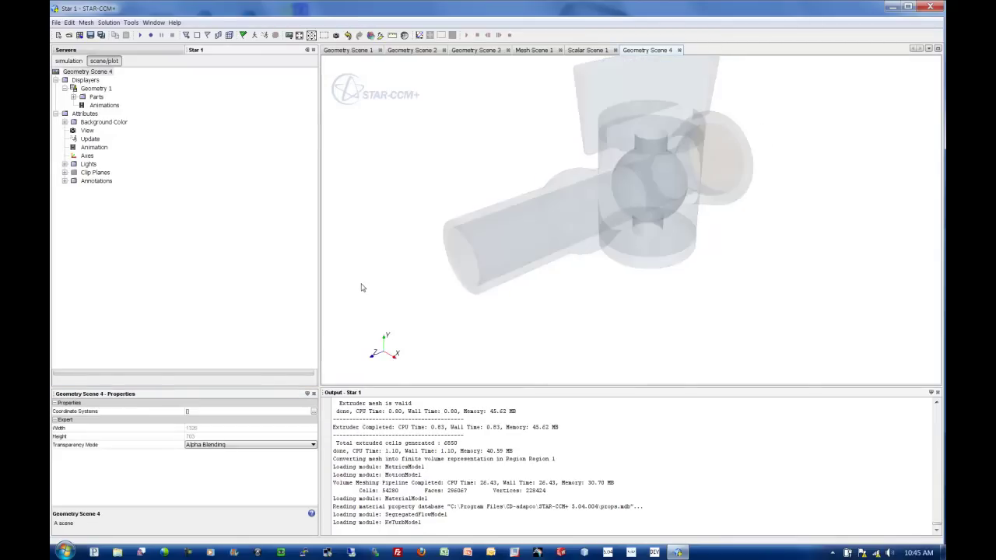
Step: Create a roughly horizontal plane section lengthwise through the valve's flow passage, using a new scalar displayer
key(t)
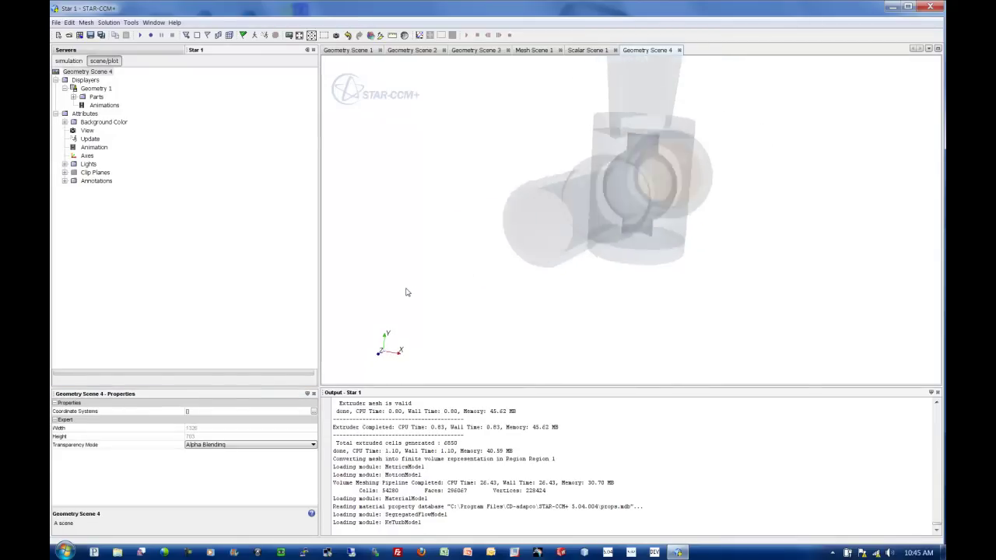
right_drag(437, 263, 440, 290)
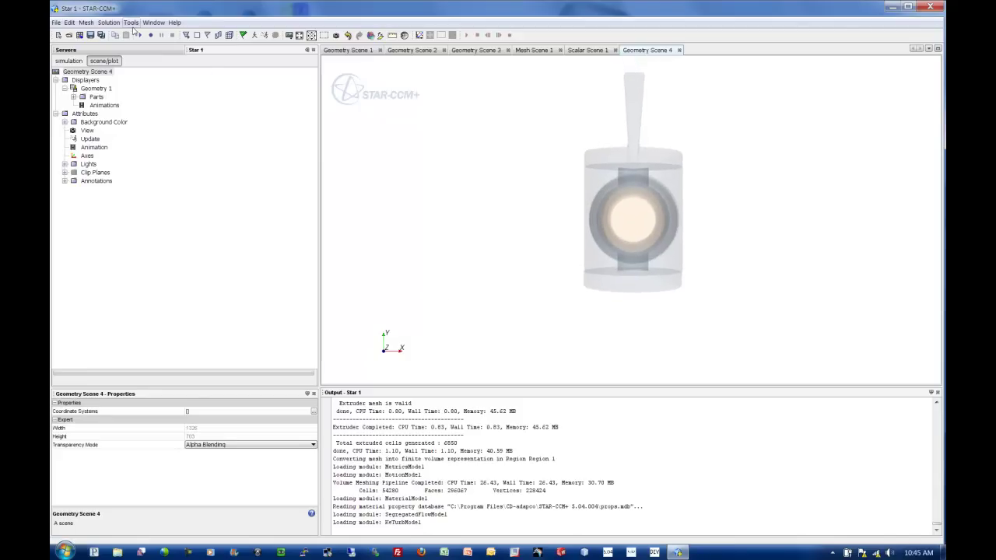
click(380, 35)
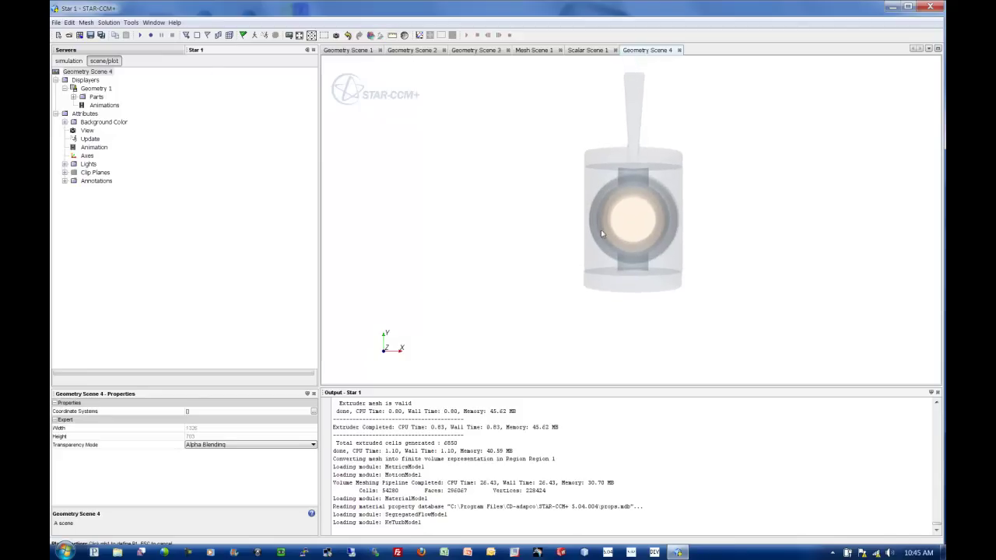
click(724, 222)
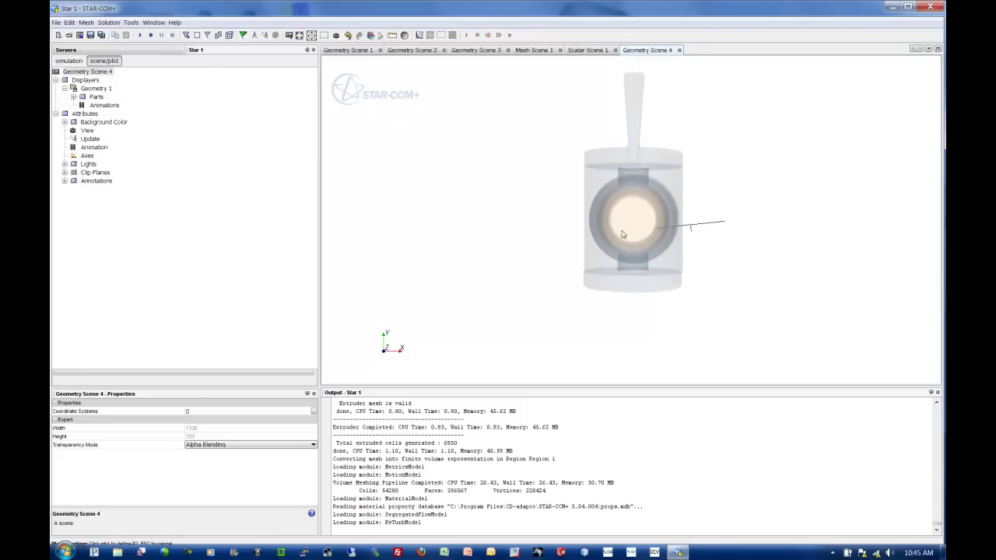
click(543, 225)
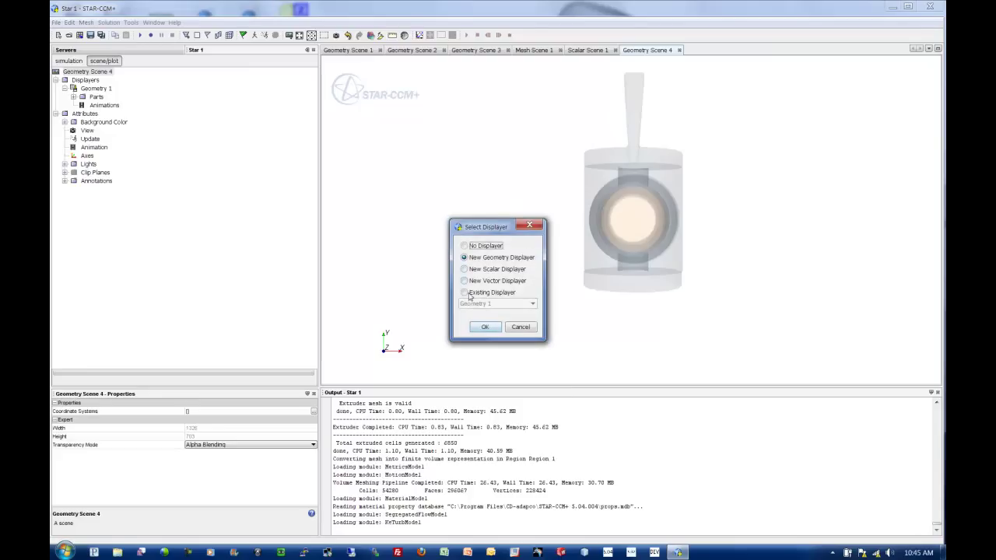
click(468, 270)
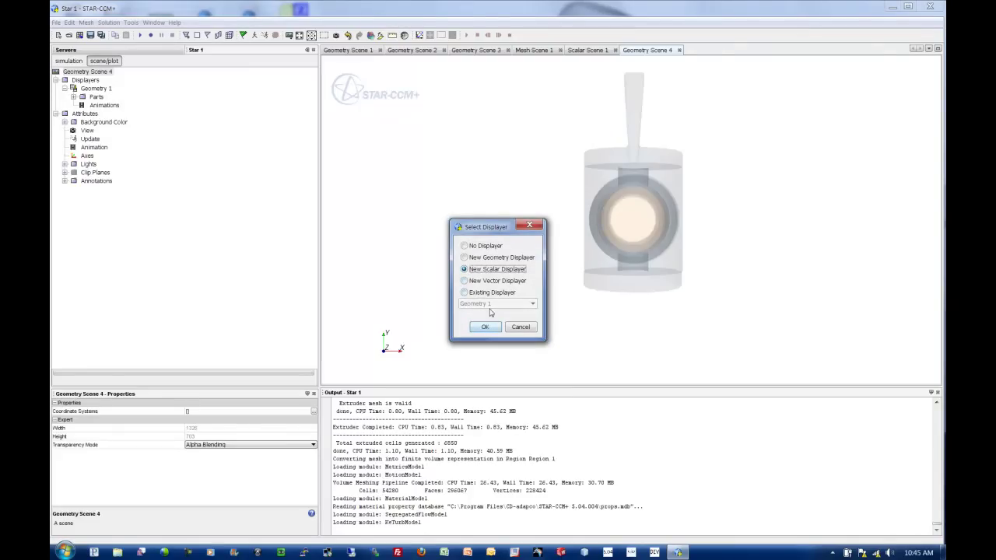
click(485, 327)
drag(557, 283, 639, 241)
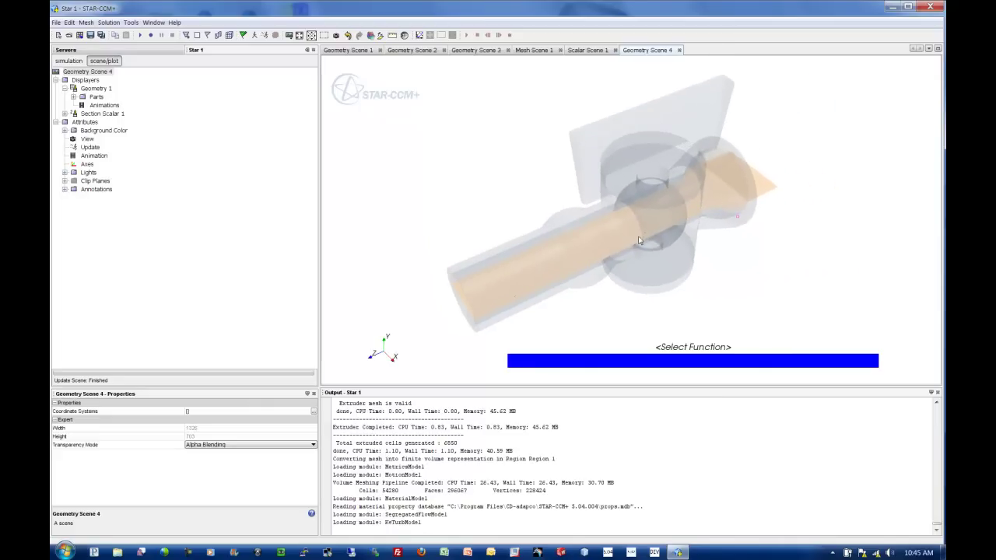
Step: Set the section's scalar function to Velocity: Magnitude
click(705, 348)
scroll(703, 349, down, 10)
mouse_move(706, 372)
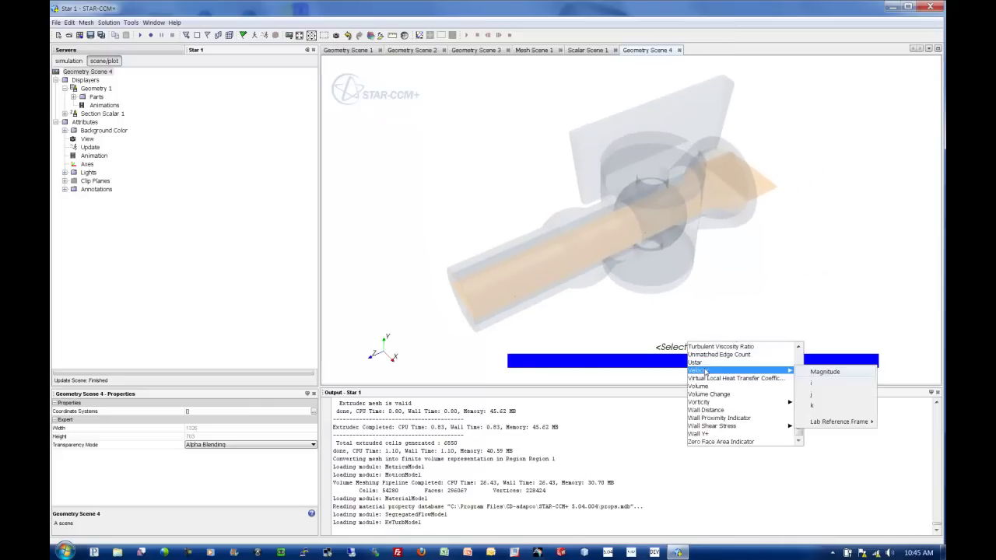
click(802, 373)
drag(681, 303, 664, 252)
Step: Collapse the Scenes node and create an Area Averaged report named Pdrop
click(67, 61)
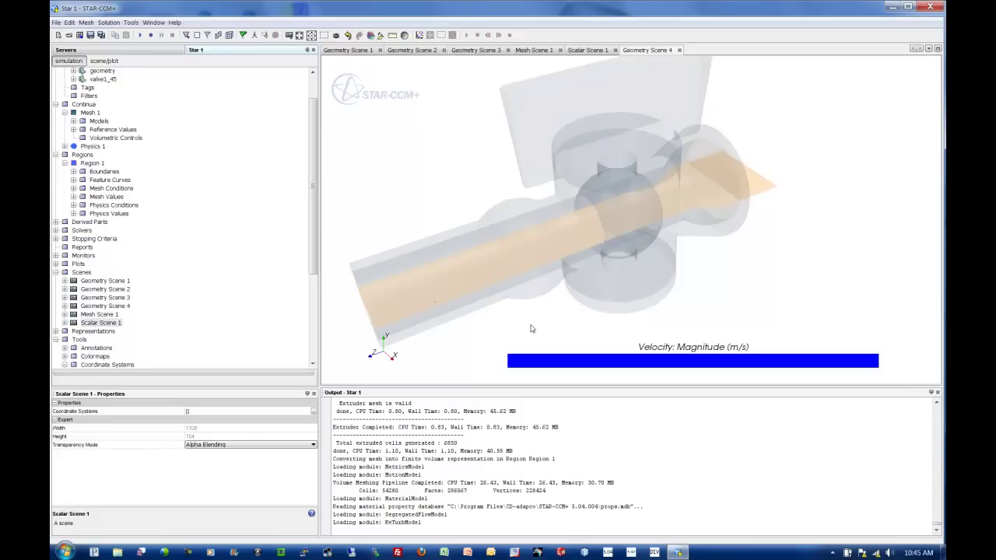
double_click(65, 271)
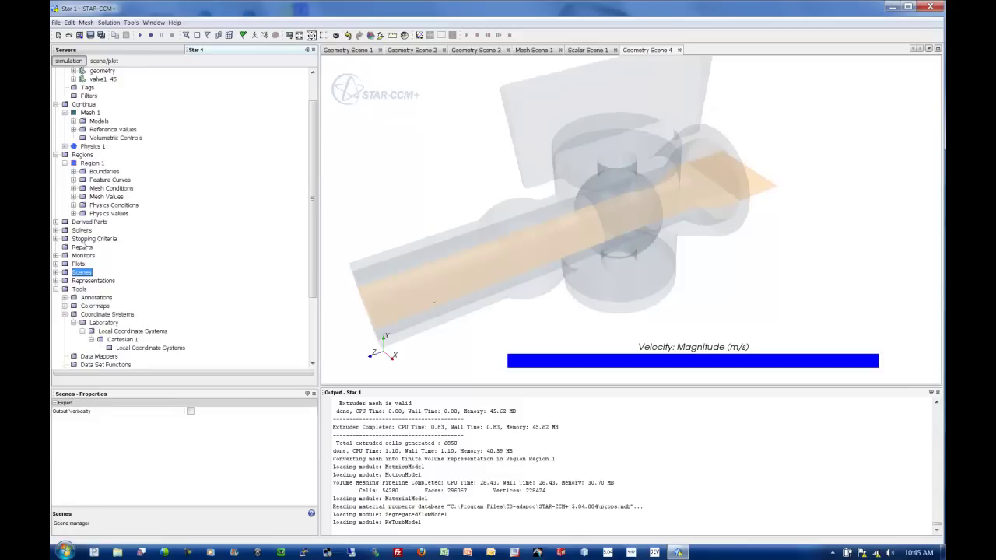
right_click(83, 248)
mouse_move(144, 254)
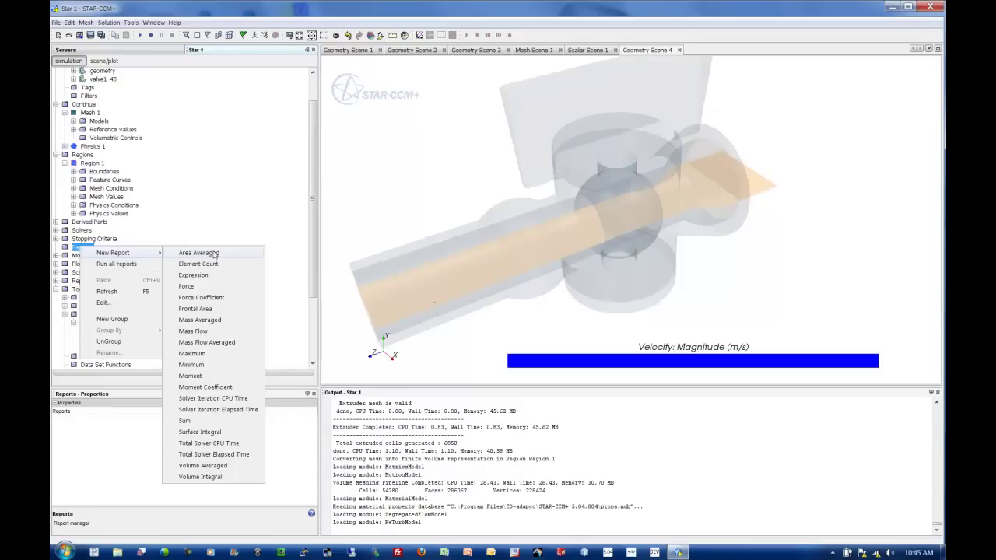
click(200, 253)
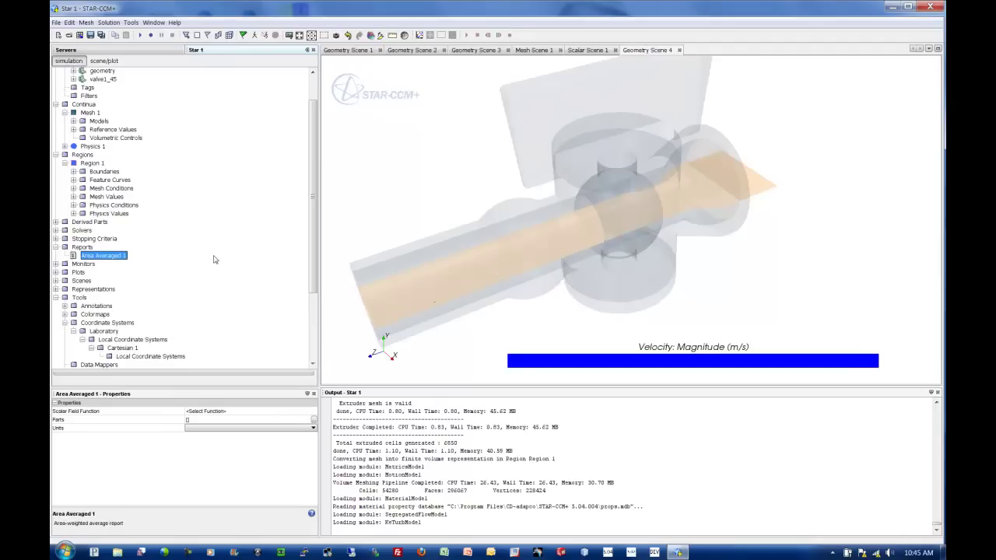
click(96, 256)
text(Pdrop)
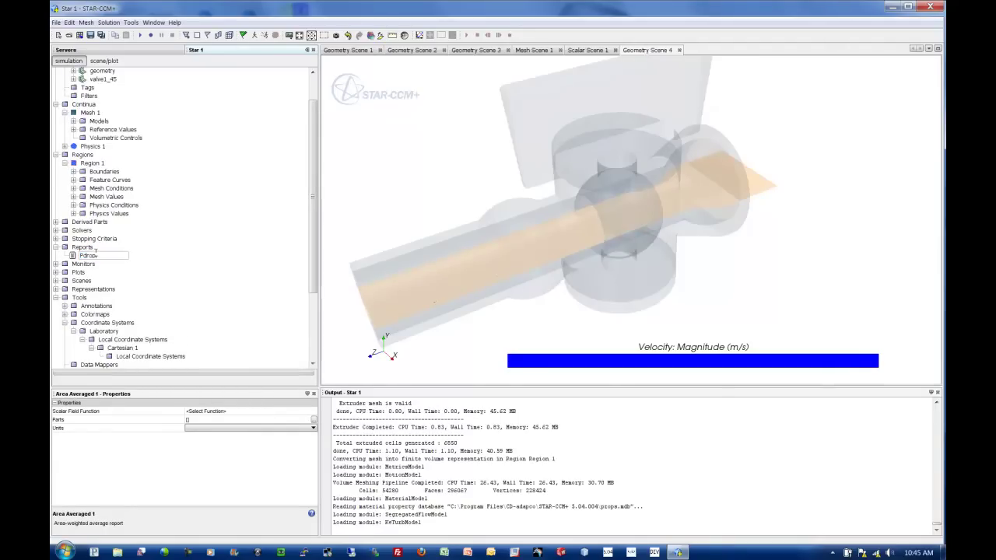
key(Return)
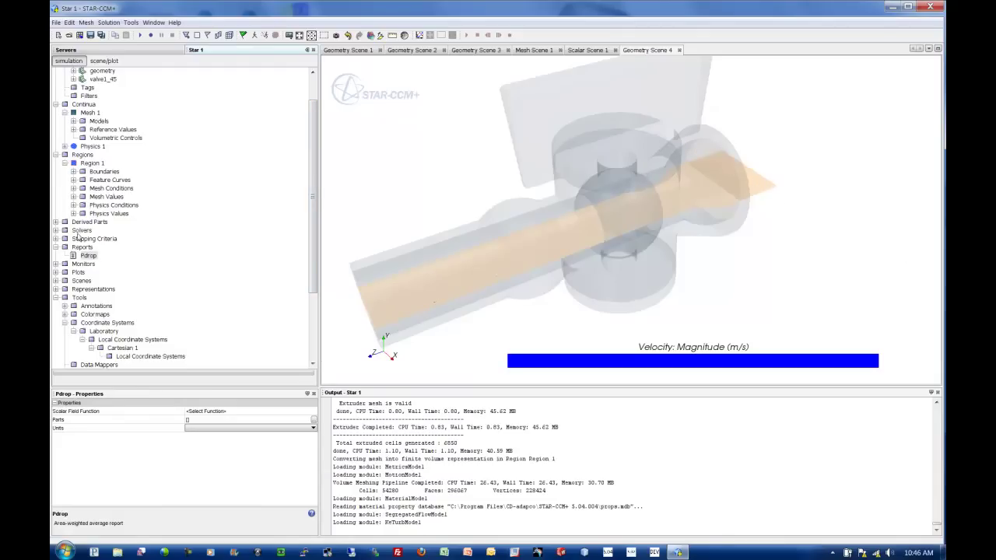
Step: Set the Pdrop report's scalar field function to Pressure and its part to the geometry.Inlet boundary of Region 1
click(207, 412)
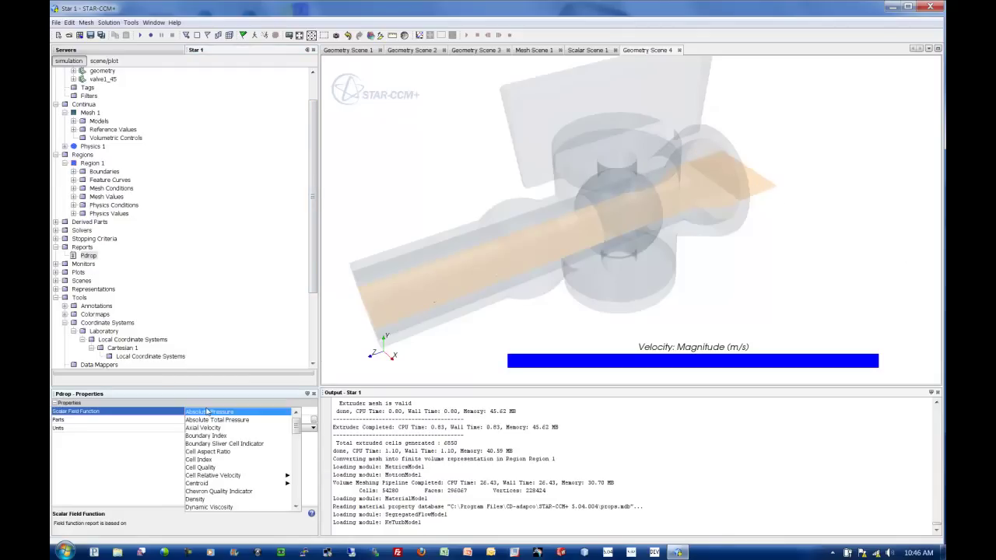
scroll(207, 424, down, 5)
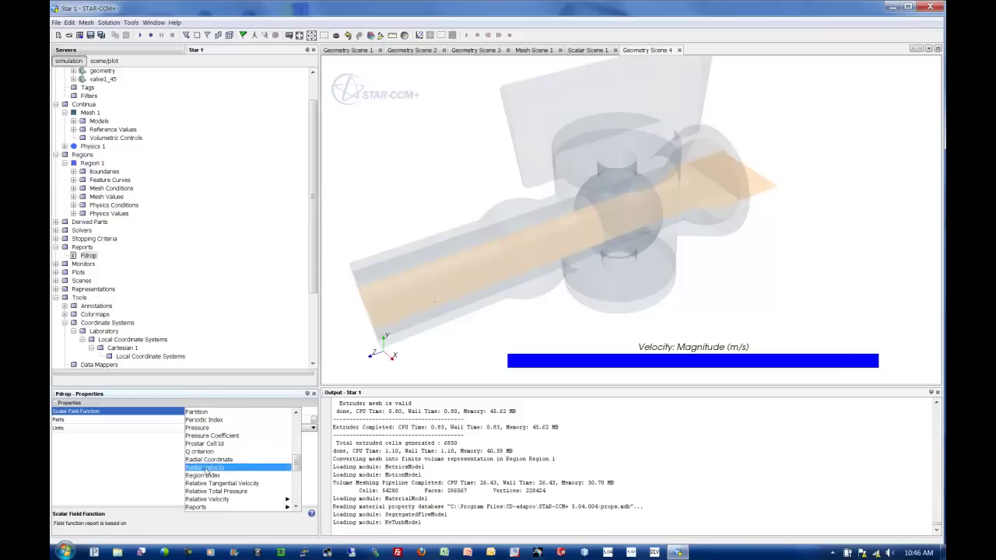
click(198, 438)
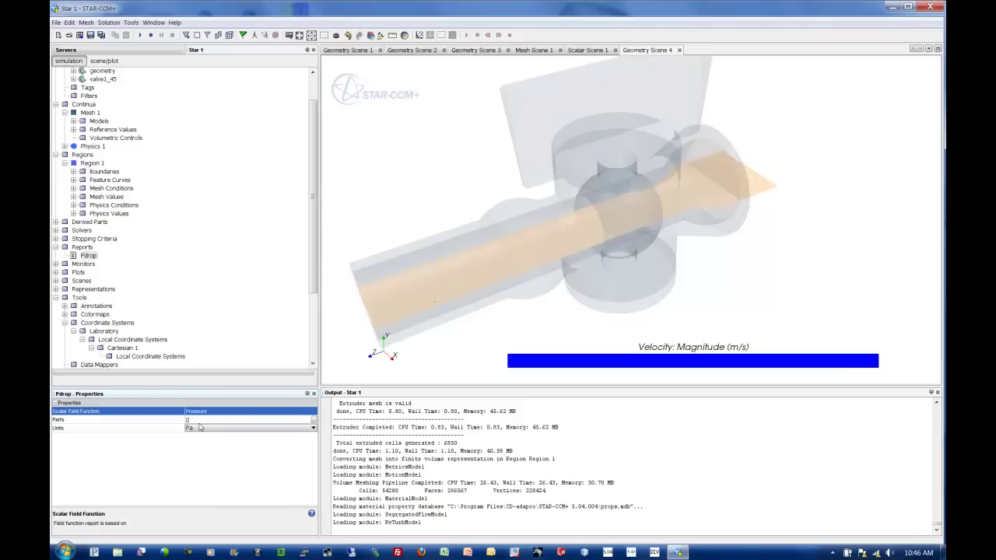
click(226, 420)
click(456, 244)
click(465, 252)
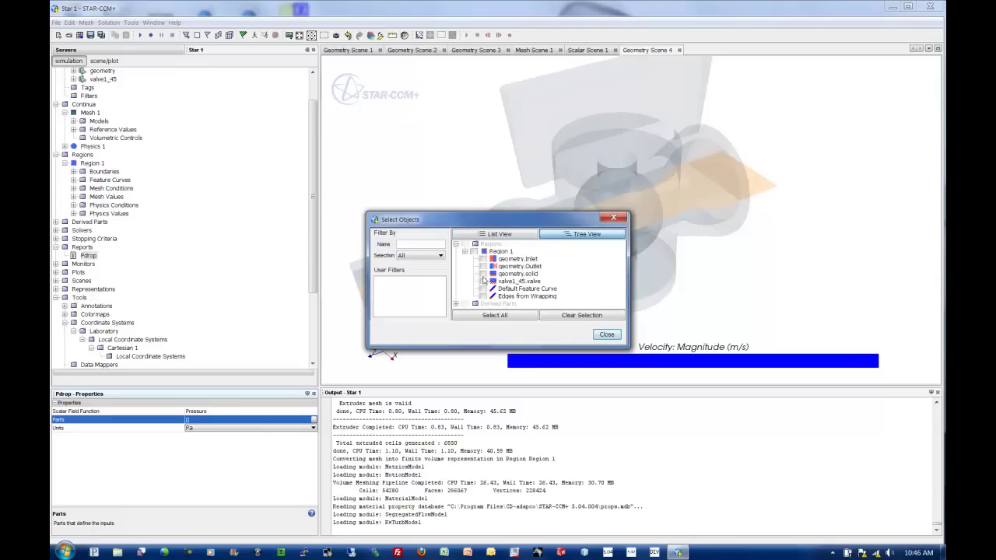
click(482, 259)
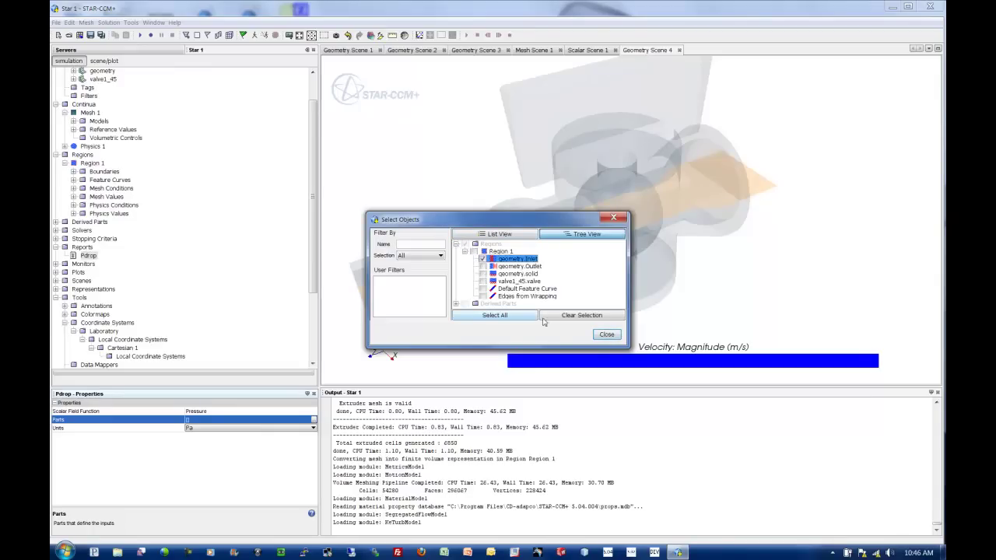
click(605, 335)
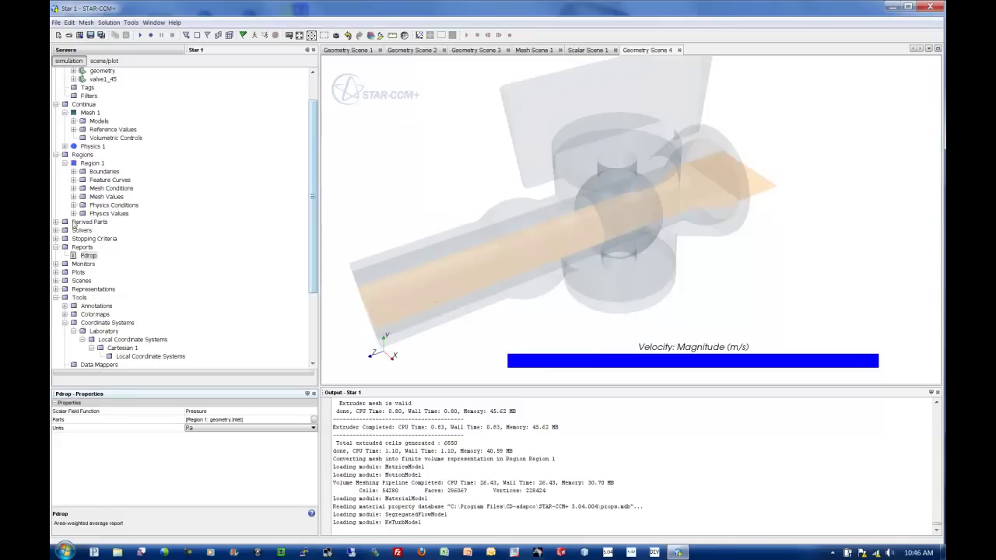
Step: Create a monitor and plot from the Pdrop report and place the plot in the upper-right corner of Geometry Scene 4
right_click(78, 260)
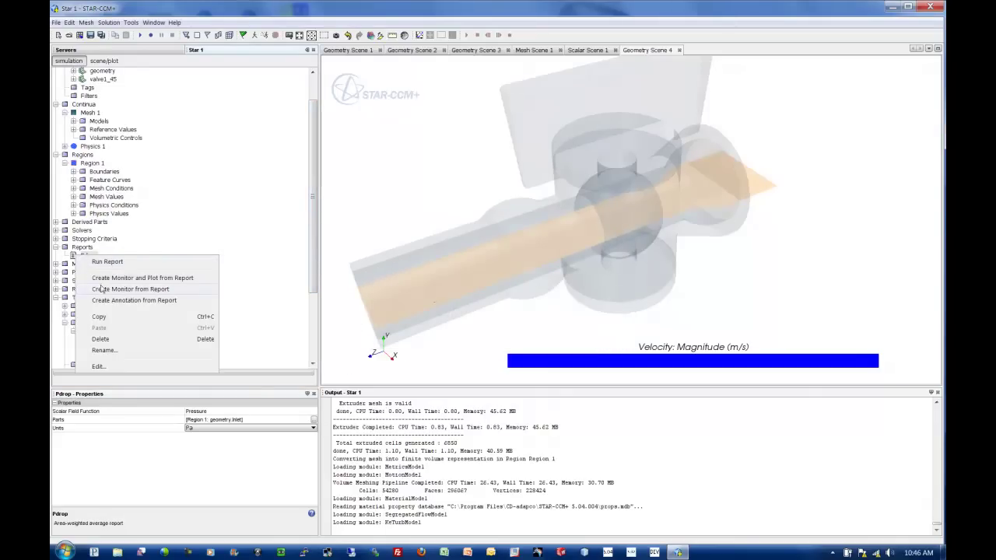
click(117, 278)
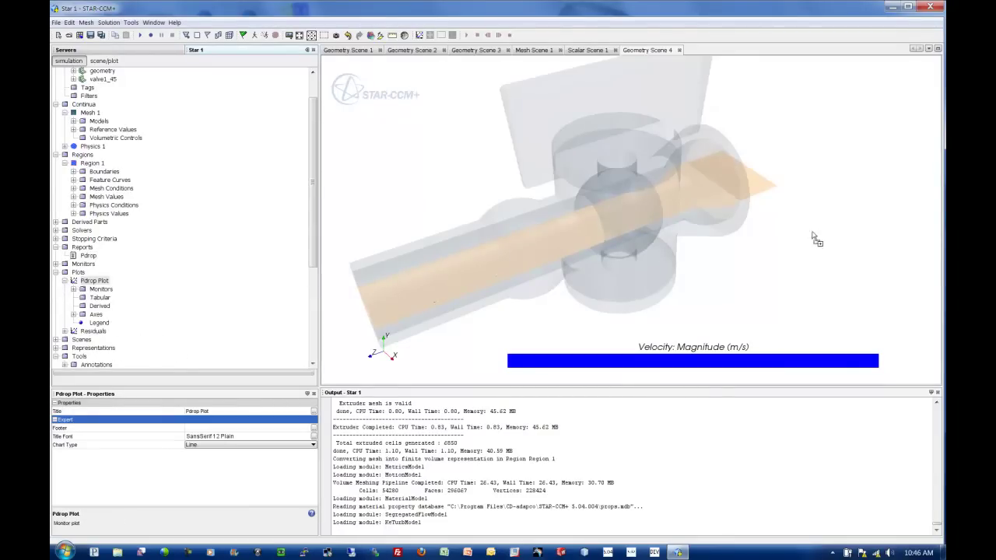
drag(472, 311, 799, 147)
right_drag(565, 206, 506, 259)
middle_drag(506, 259, 510, 187)
right_drag(516, 209, 541, 211)
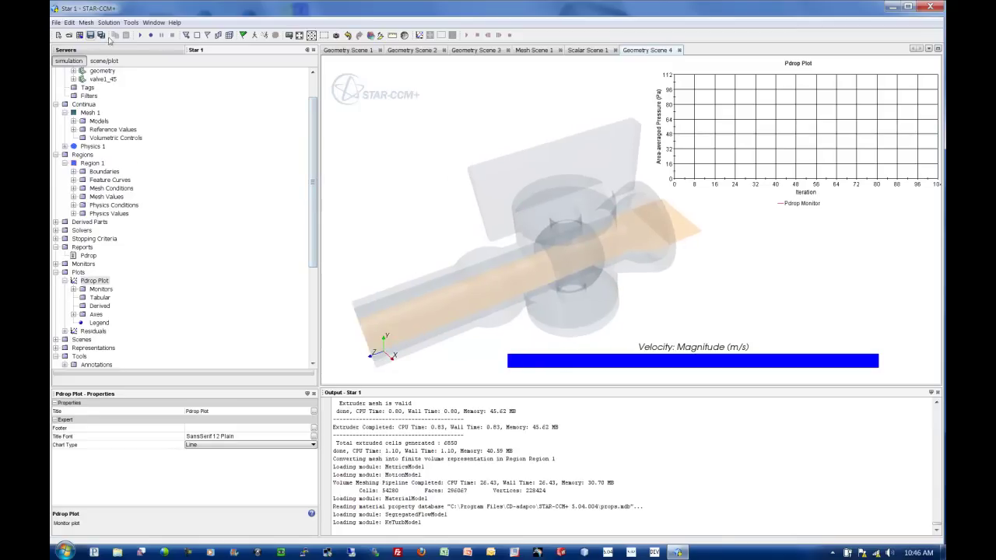
Step: Run the solver while watching the velocity section and Pdrop plot in Geometry Scene 4, and stop it once the pressure levels off
click(265, 36)
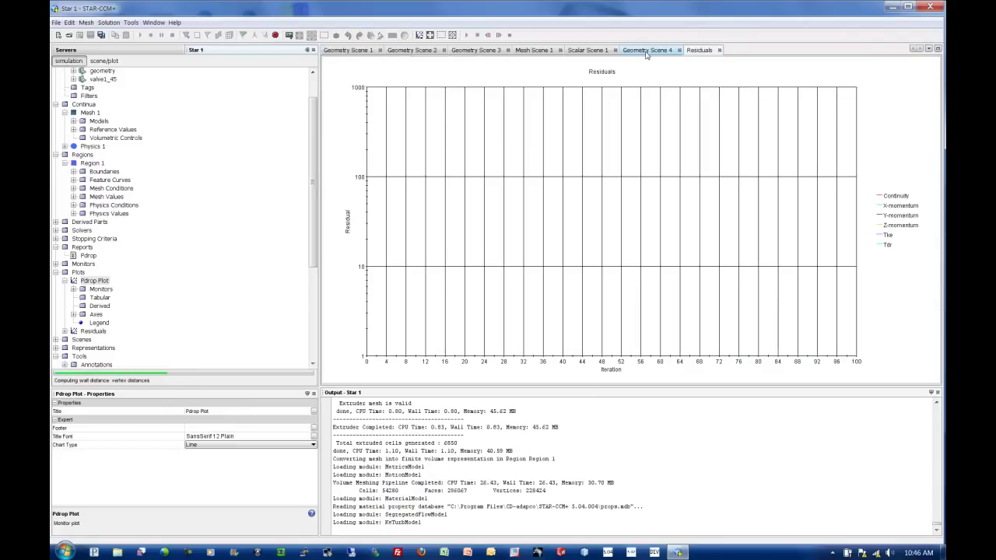
click(645, 51)
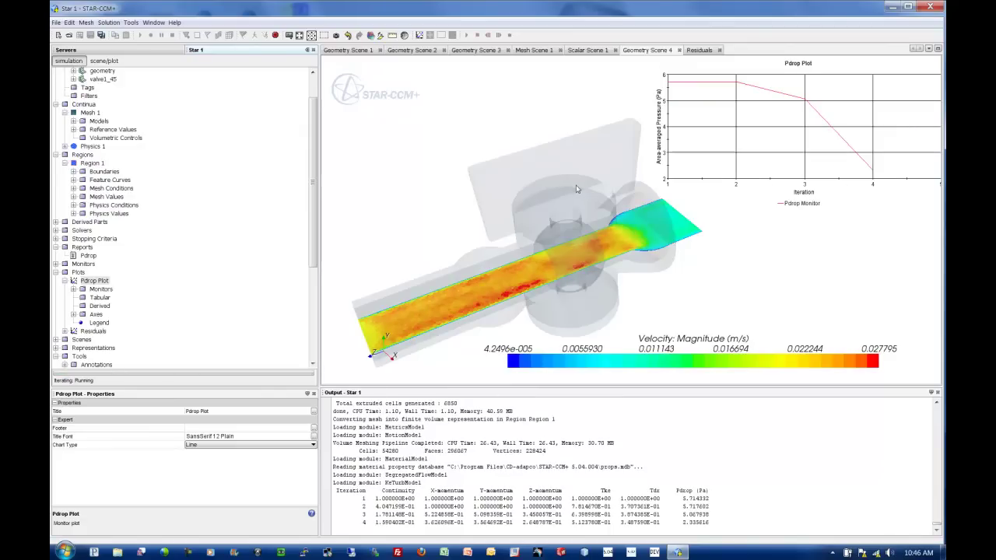
drag(577, 190, 579, 184)
drag(561, 343, 535, 328)
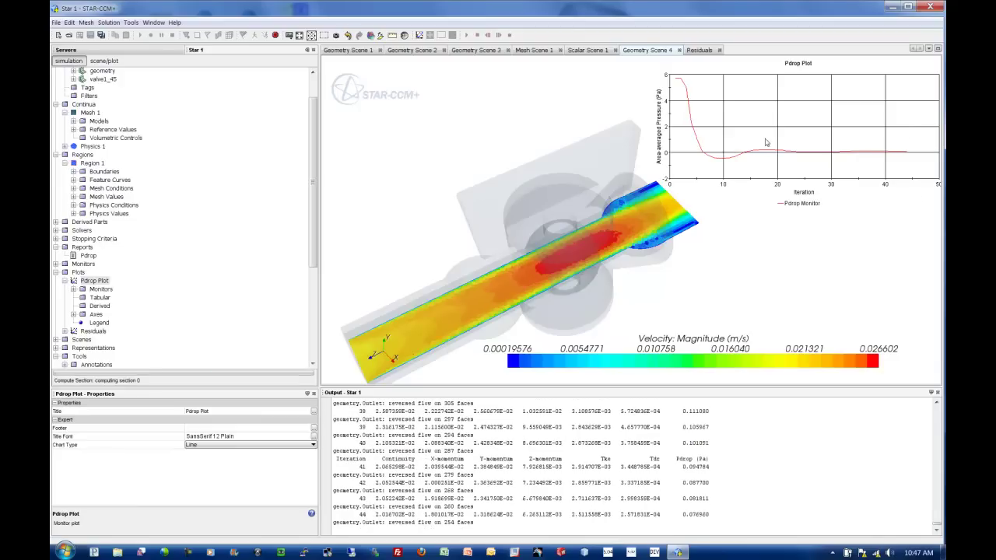
click(275, 35)
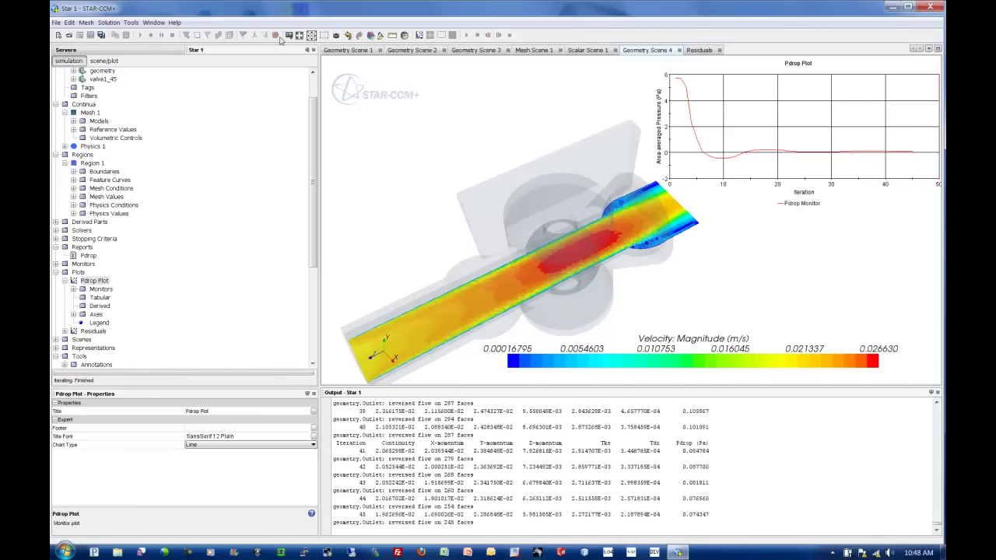
Step: Rotate the valve1_45 part 45 deg about the Z axis of the Laboratory->Cartesian 1 coordinate system and regenerate the volume mesh
click(104, 79)
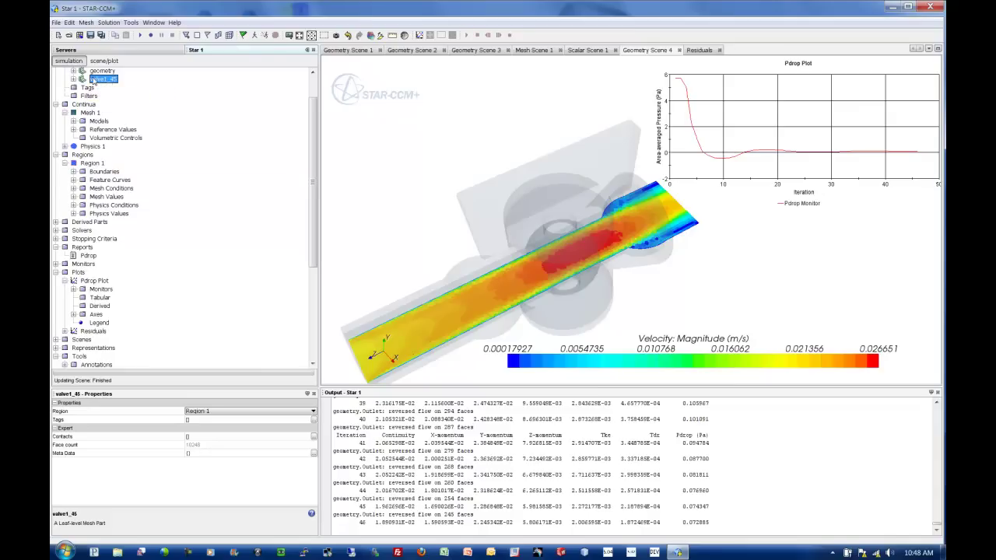
right_click(102, 80)
mouse_move(153, 112)
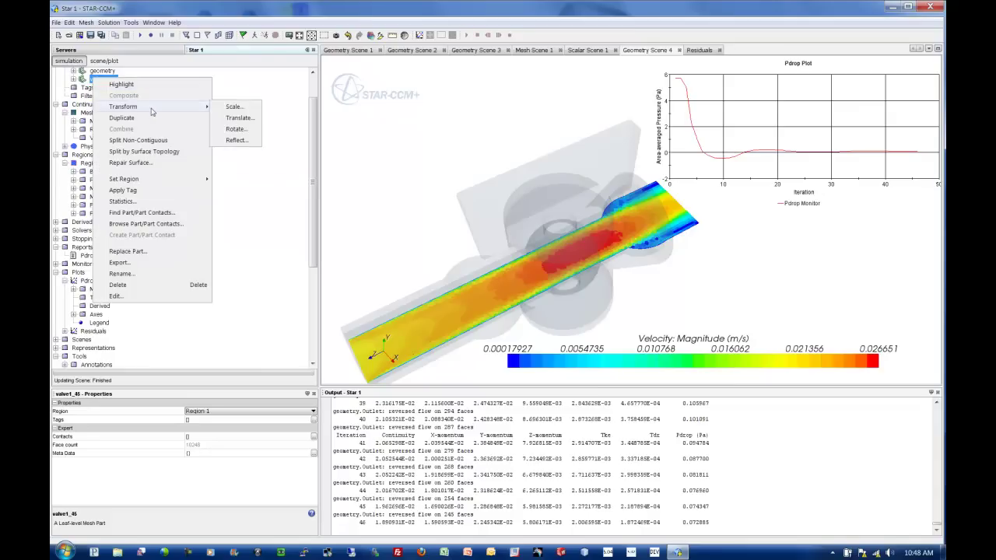
click(236, 129)
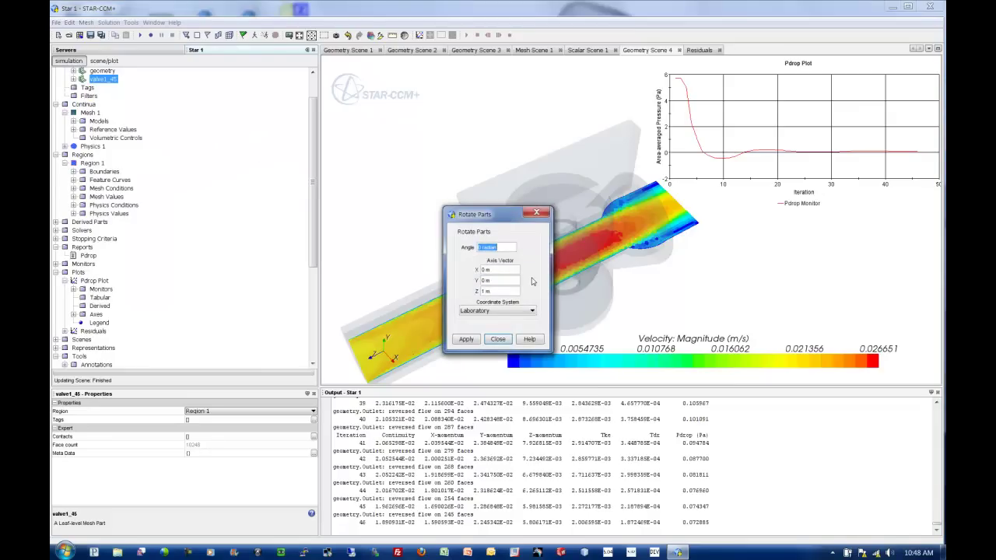
text(-45)
key(Home)
key(Delete)
text(deg)
key(Tab)
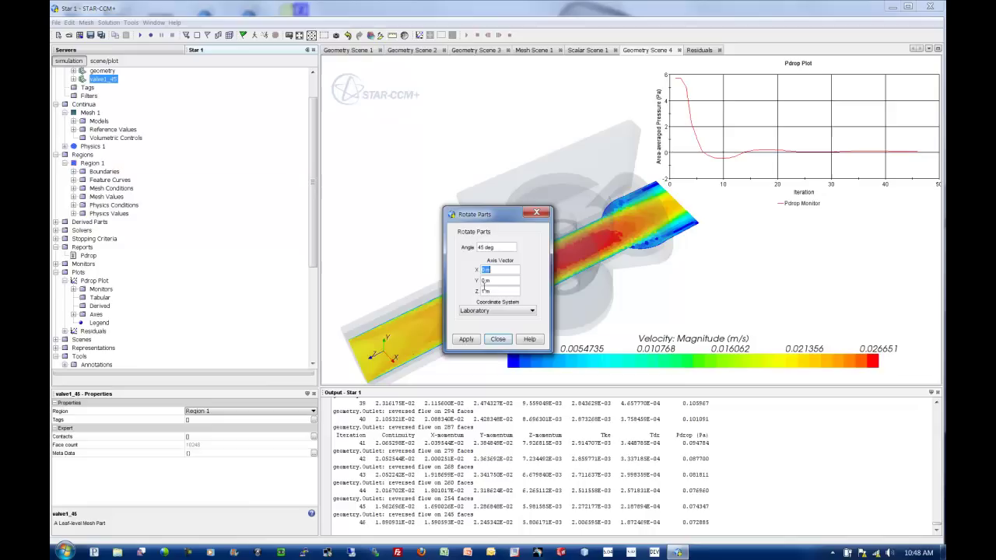
click(479, 311)
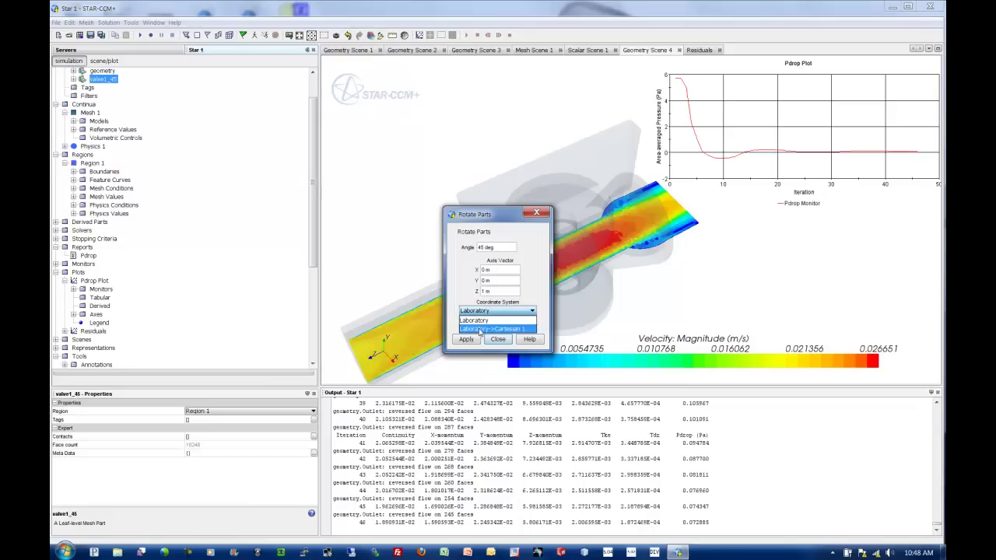
click(480, 330)
click(466, 339)
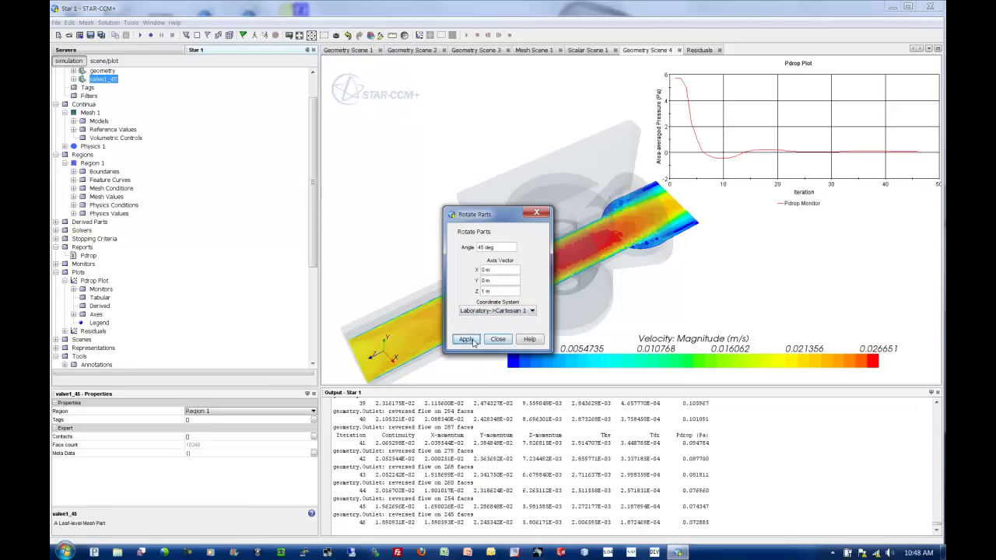
click(497, 340)
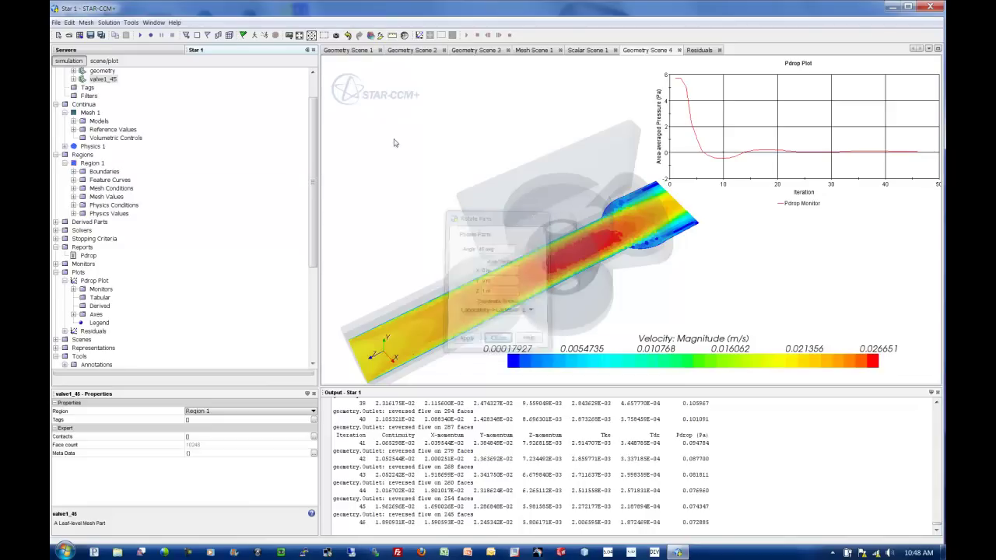
click(228, 35)
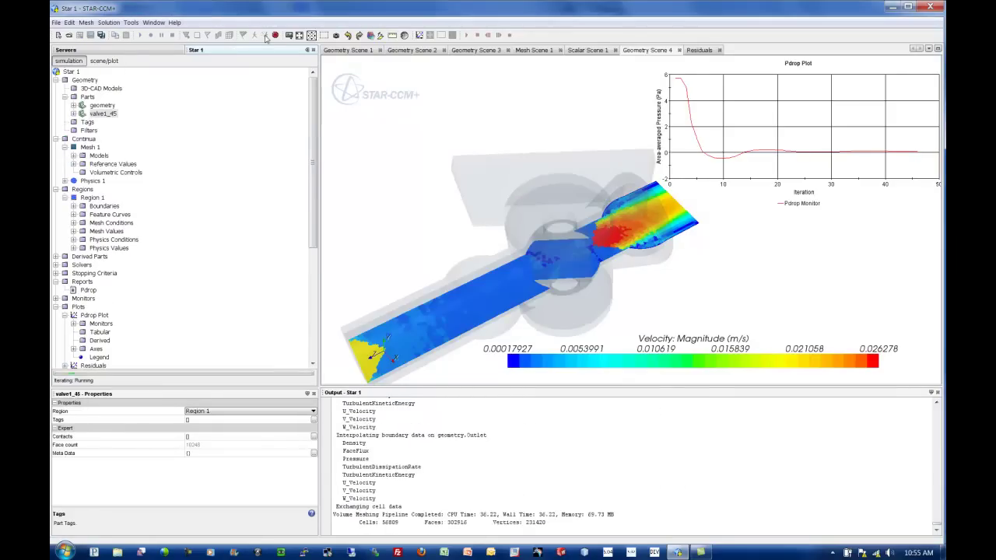
Step: Dock Scalar Scene 1 side by side with Geometry Scene 4 and orient its pressure model for viewing during the run
drag(588, 50, 326, 180)
drag(477, 205, 482, 263)
drag(677, 257, 724, 228)
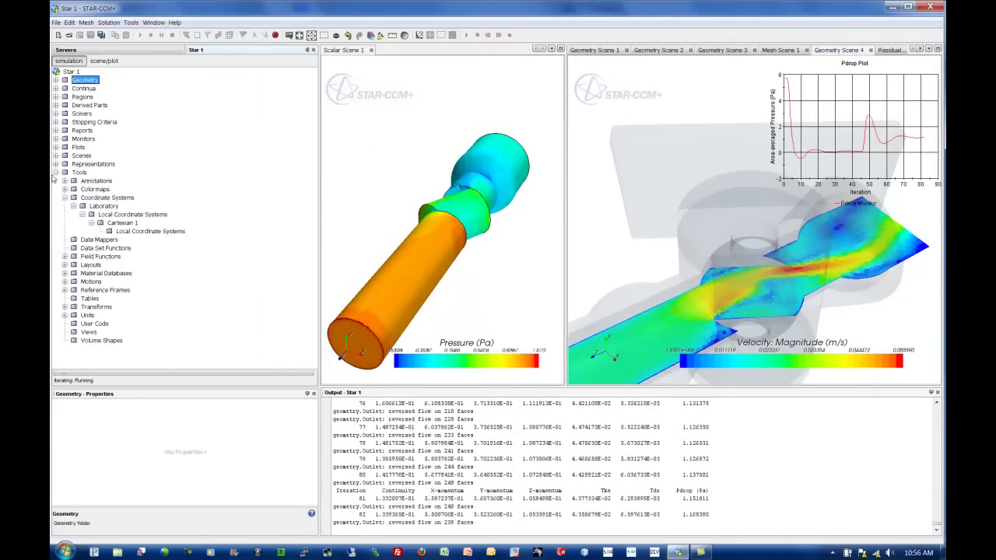